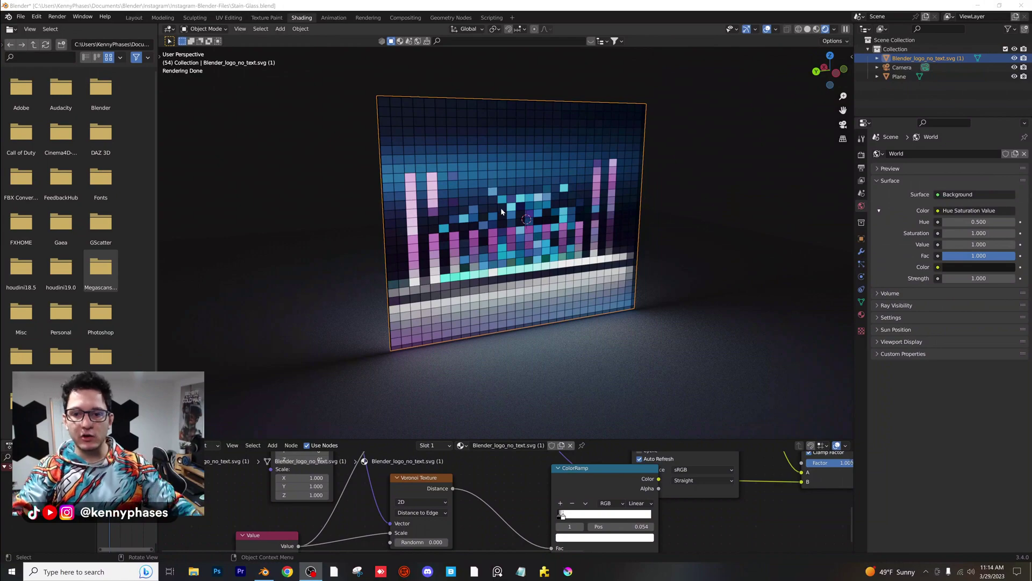
Step: Enlarge the node editor and move the shader nodes, apart from the Material Output, closer to the Material Output node
middle_drag(501, 211, 574, 337)
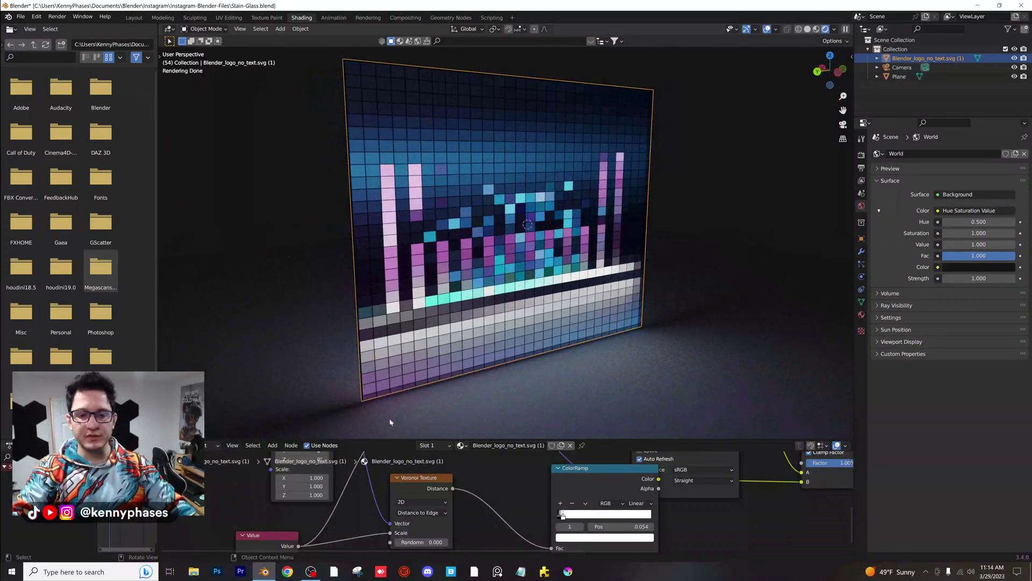
drag(388, 438, 388, 192)
scroll(502, 358, down, 3)
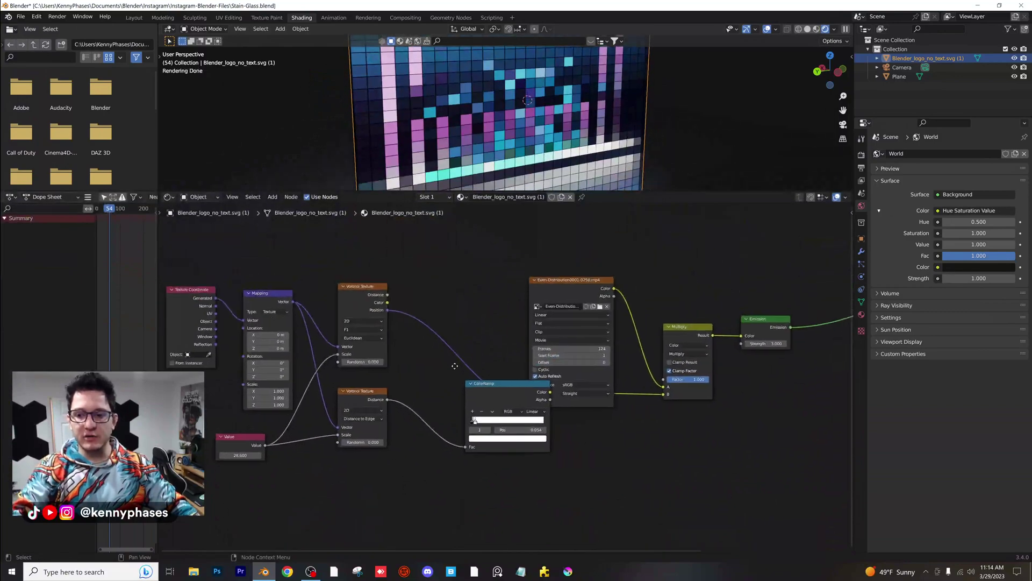
scroll(501, 357, down, 3)
middle_drag(592, 344, 523, 349)
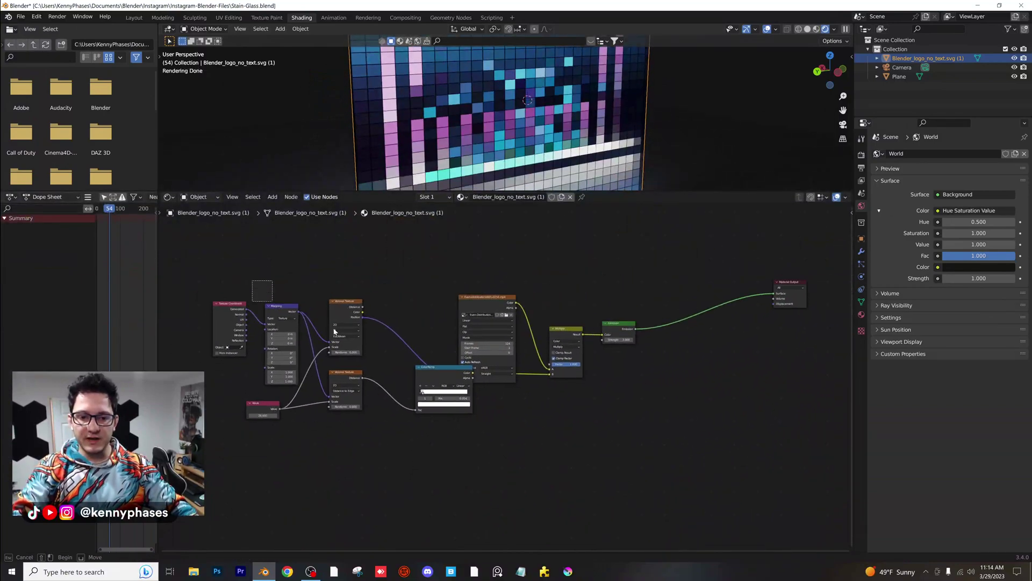
drag(207, 249, 650, 424)
drag(446, 367, 566, 345)
scroll(553, 341, up, 1)
middle_drag(487, 304, 430, 347)
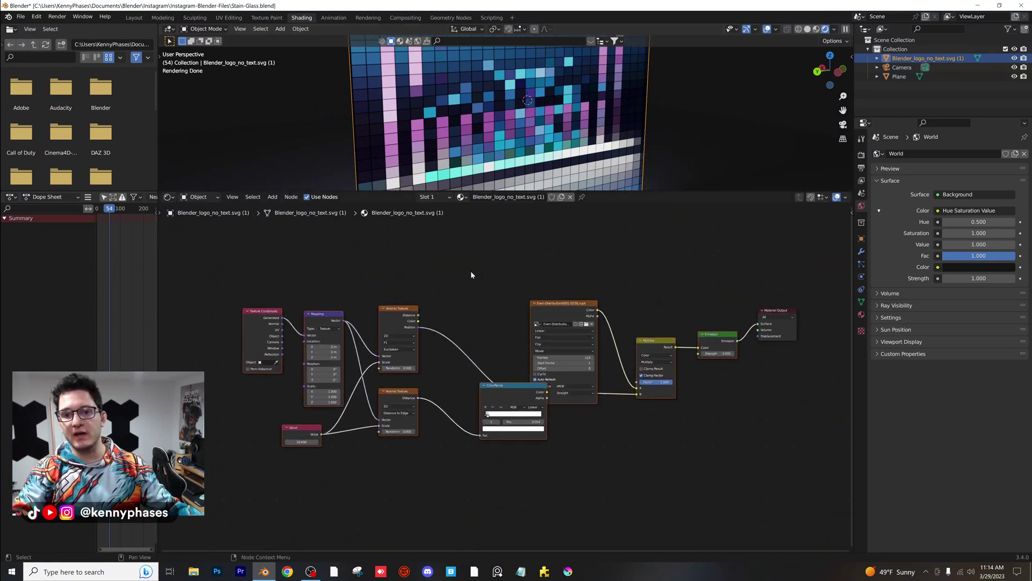
Step: Move the movie texture node up, clear of the ColorRamp node
scroll(471, 275, up, 2)
drag(461, 349, 457, 290)
scroll(479, 267, down, 1)
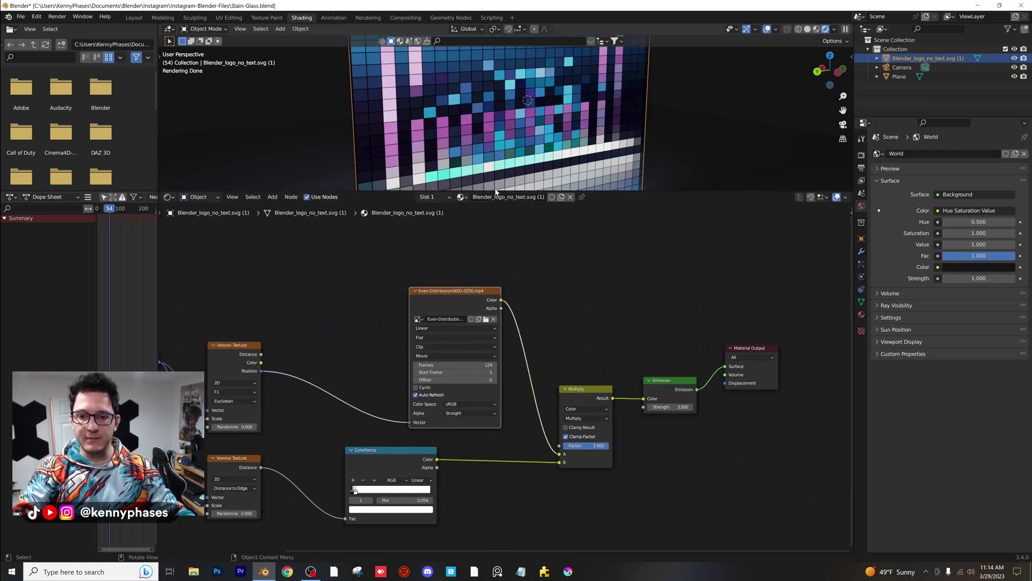
Step: Enlarge the 3D viewport and play the animation to preview the pixelated movie on the panel
drag(496, 192, 502, 347)
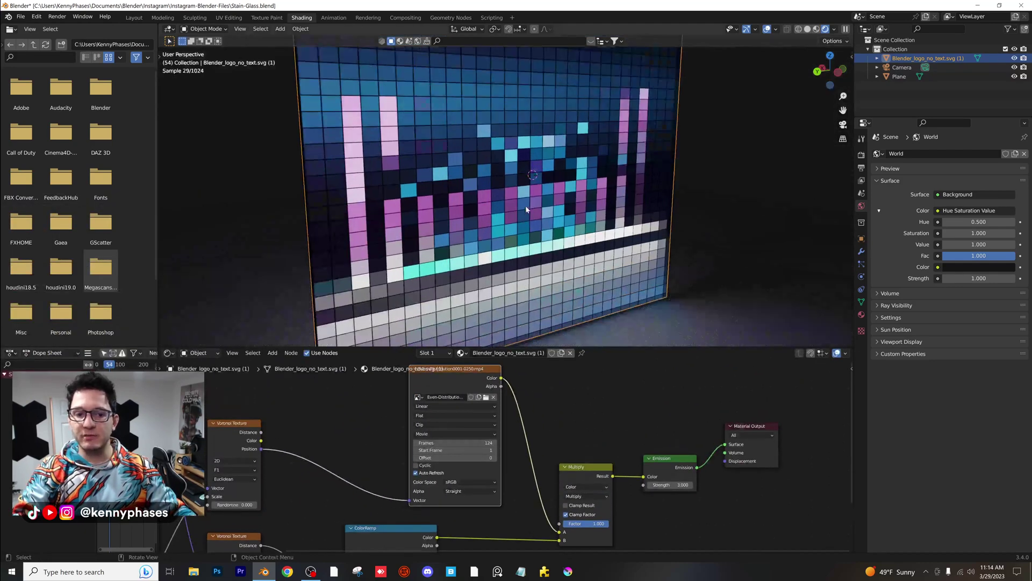
key(space)
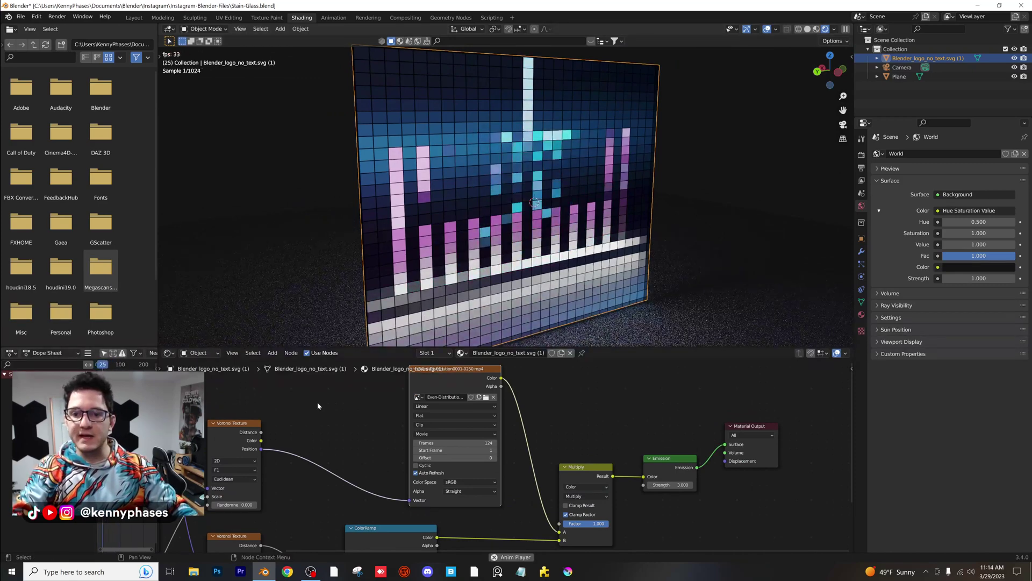
key(space)
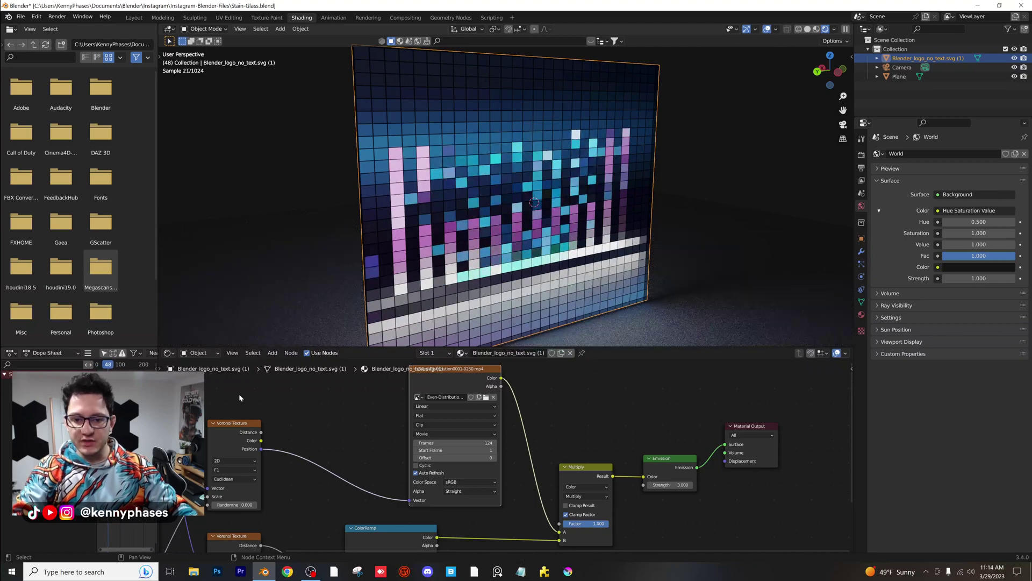
Step: Replace the movie in the texture node with the Blender logo PNG from the Random-Images folder
click(485, 397)
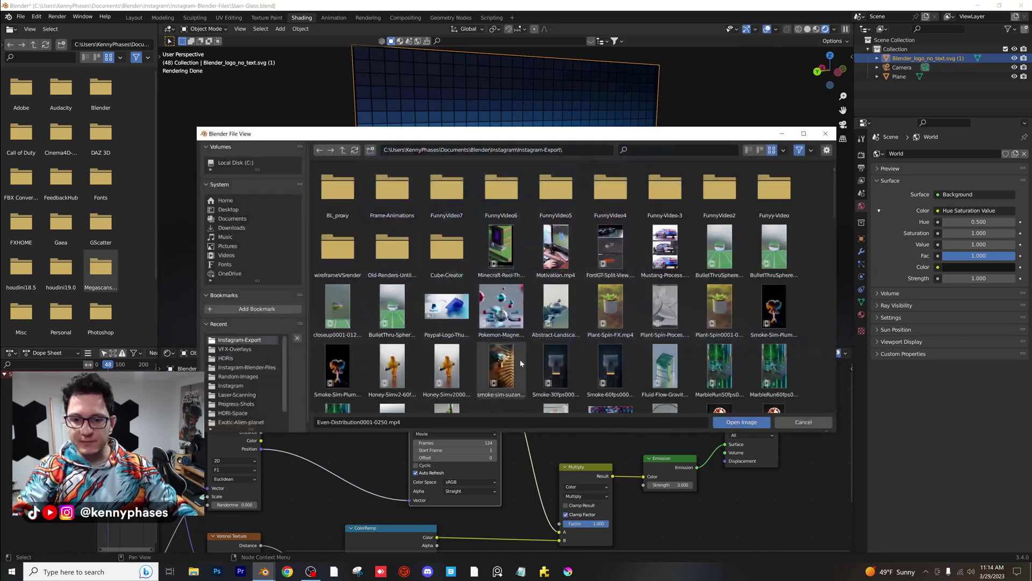
click(245, 377)
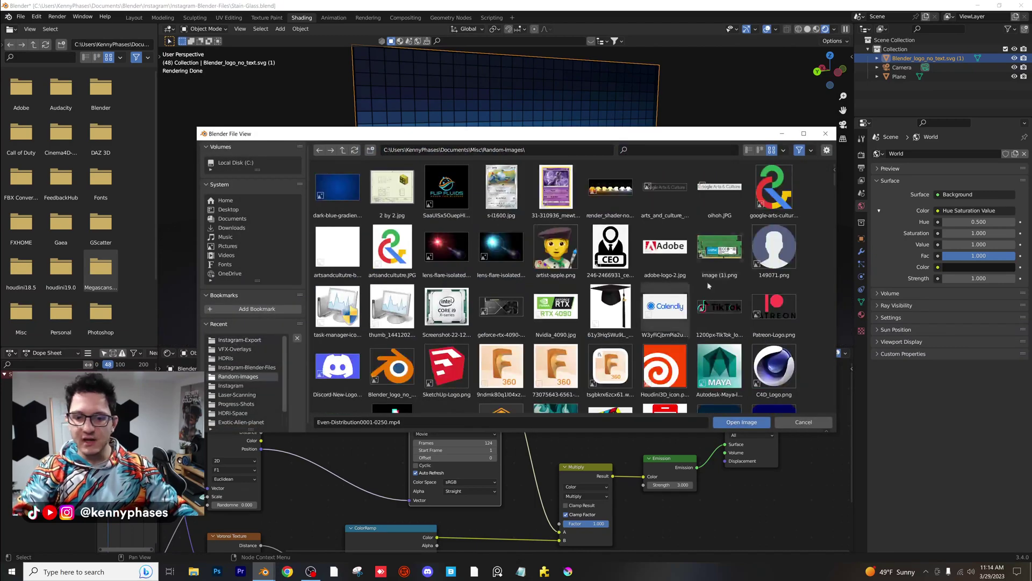
scroll(504, 312, down, 2)
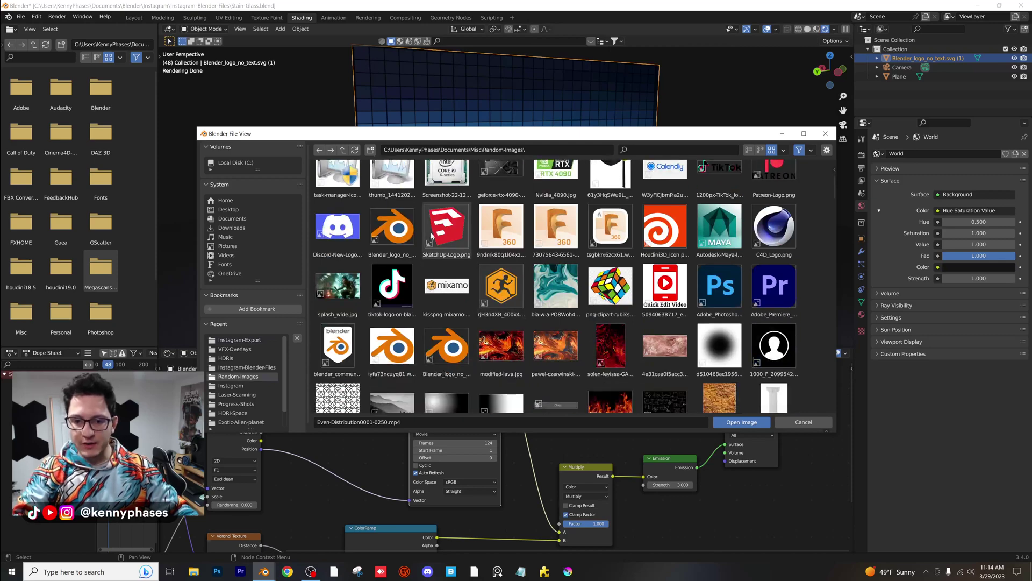
double_click(401, 231)
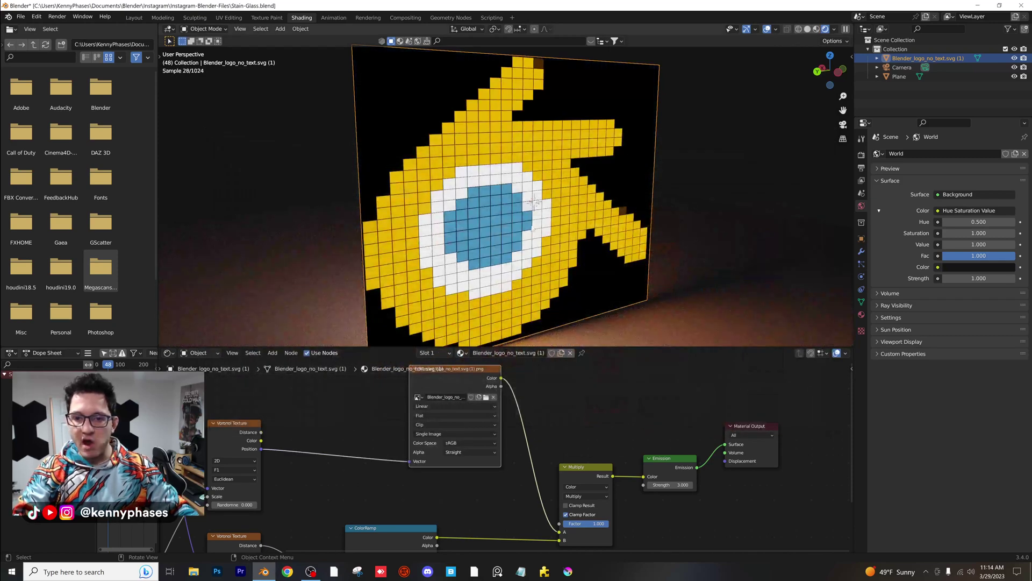
Step: Adjust the Value node that drives the scale of both Voronoi textures and examine the pixelated logo
middle_drag(484, 205, 524, 199)
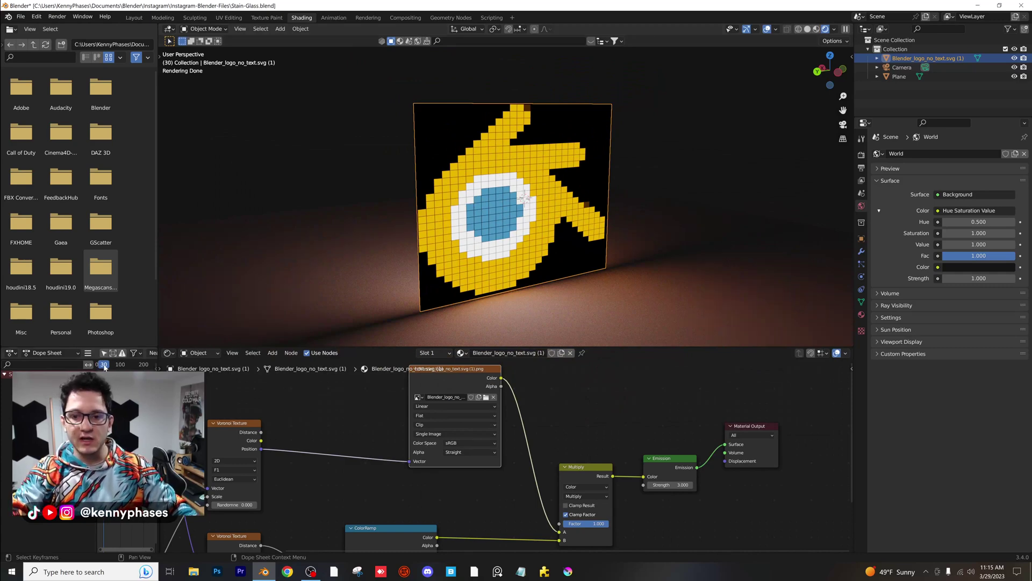
middle_drag(366, 438, 584, 377)
middle_drag(350, 514, 396, 429)
scroll(395, 430, up, 10)
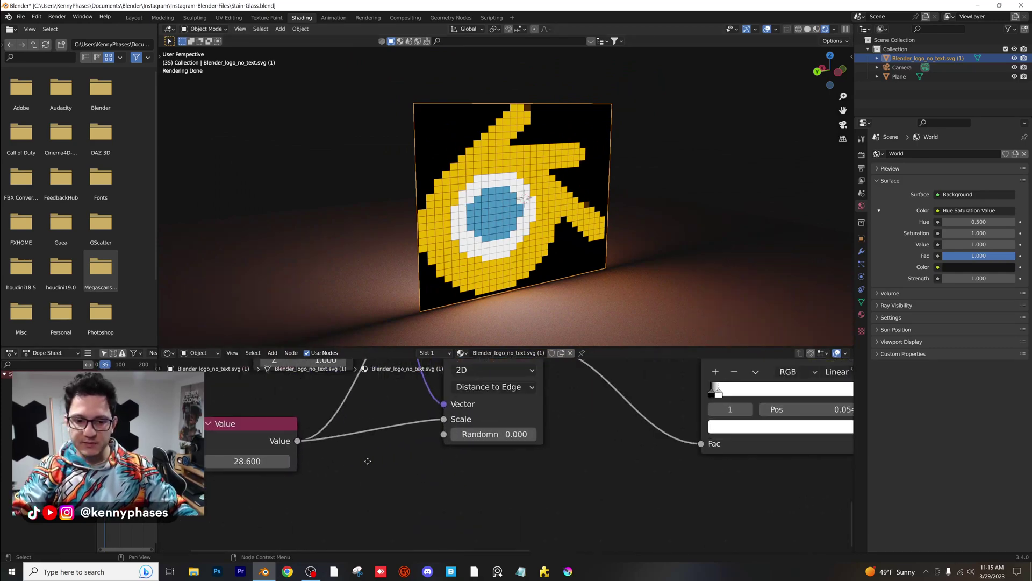
middle_drag(366, 461, 589, 472)
mouse_move(478, 474)
mouse_down()
mouse_move(362, 474)
mouse_move(478, 473)
mouse_up()
scroll(621, 480, down, 2)
middle_drag(621, 479, 282, 575)
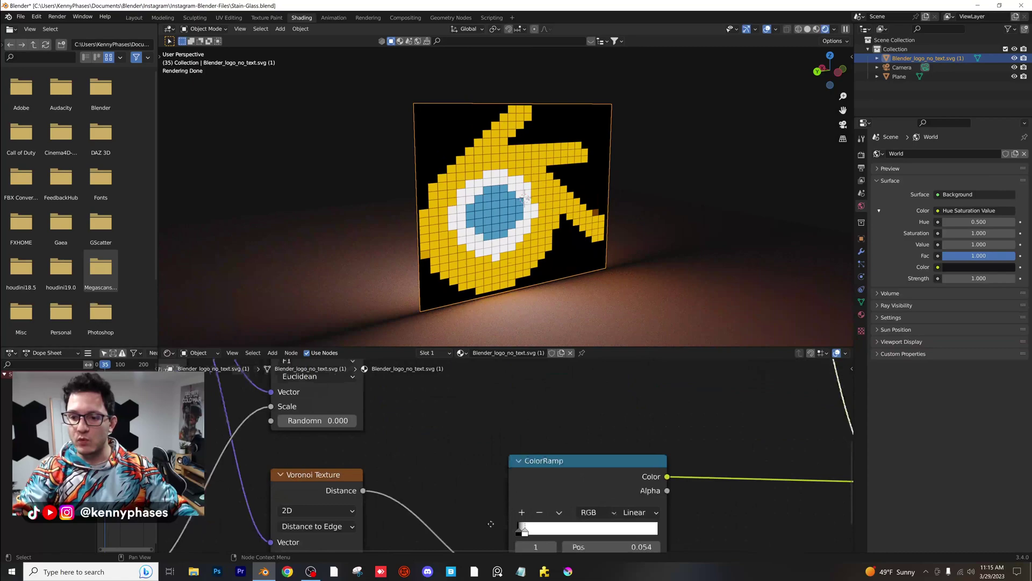
Step: Replace the logo in the texture node with the dark unsplash image of multicoloured lines radiating from the centre
middle_drag(737, 397, 565, 488)
scroll(576, 457, down, 4)
middle_drag(584, 439, 579, 490)
scroll(562, 451, up, 3)
click(561, 407)
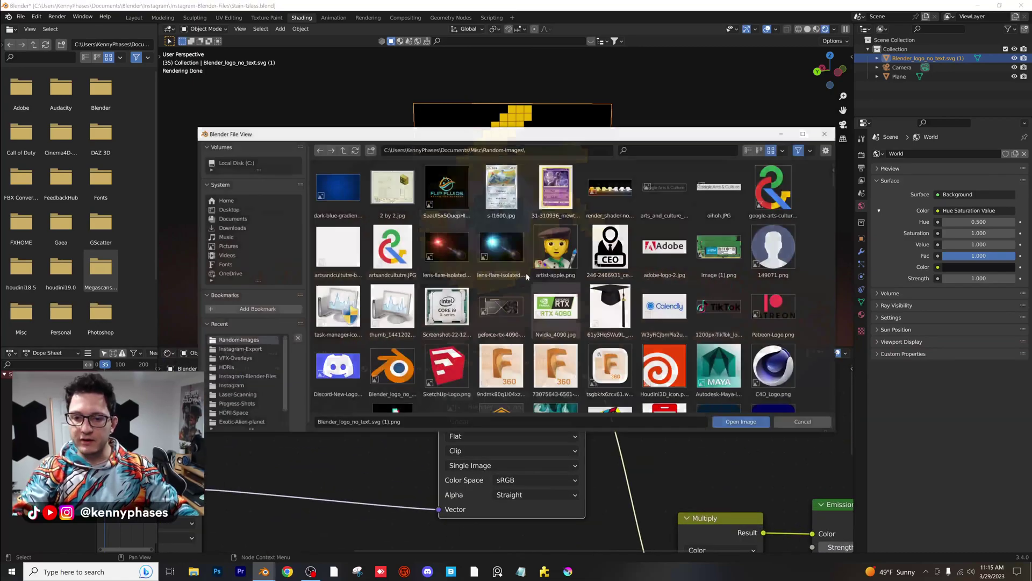
scroll(578, 316, down, 3)
scroll(578, 316, down, 12)
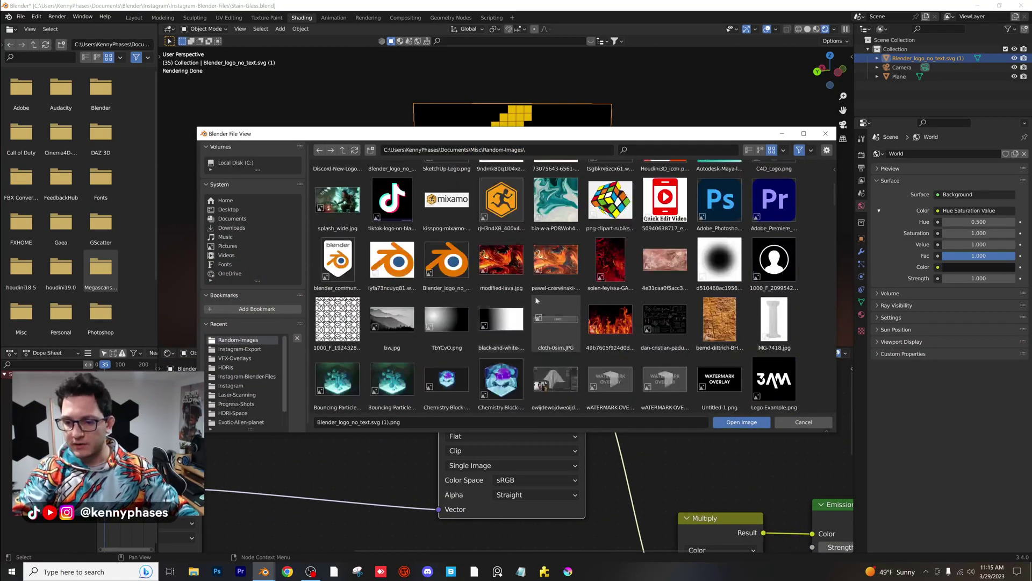
scroll(480, 284, down, 5)
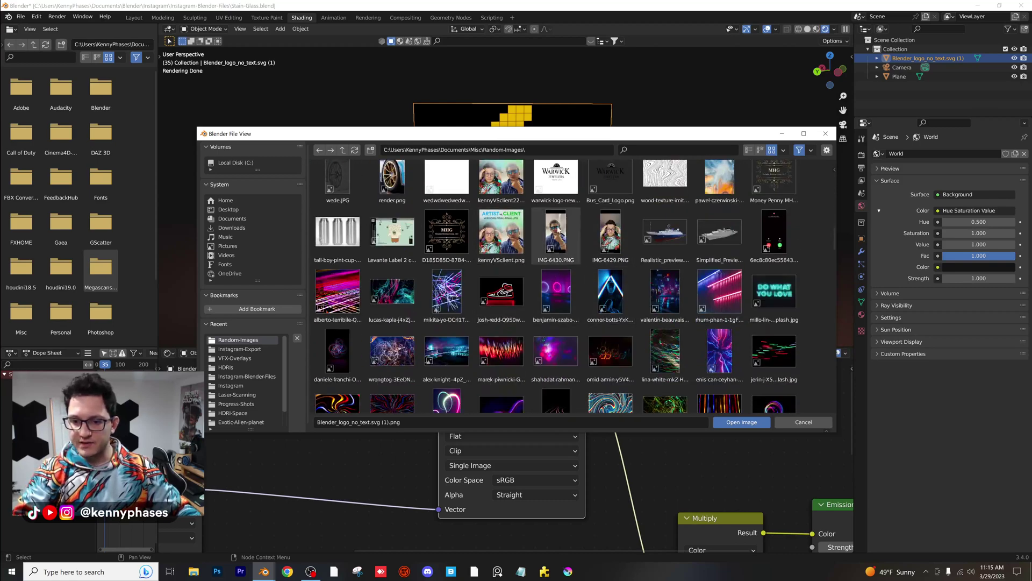
scroll(500, 257, down, 4)
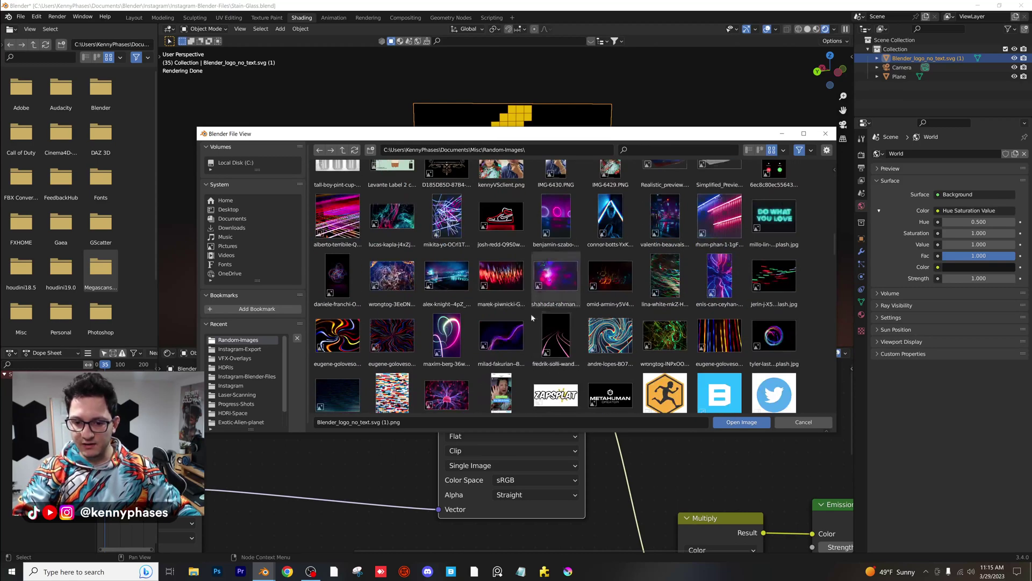
double_click(410, 268)
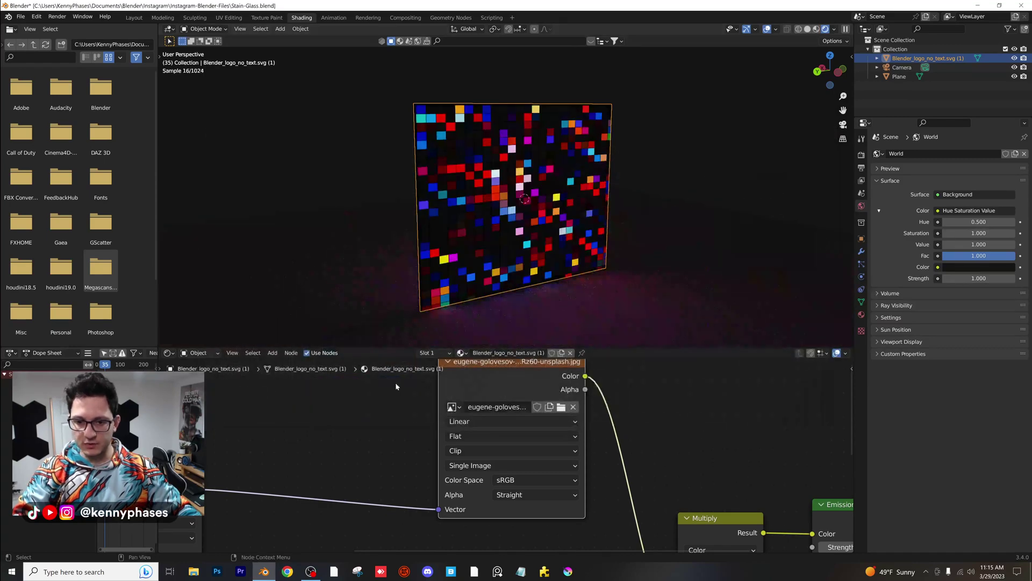
Step: Set the Value node feeding the Voronoi scales to 118.7 and inspect the pixels on the panel up close
middle_drag(327, 393, 486, 370)
middle_drag(367, 504, 500, 442)
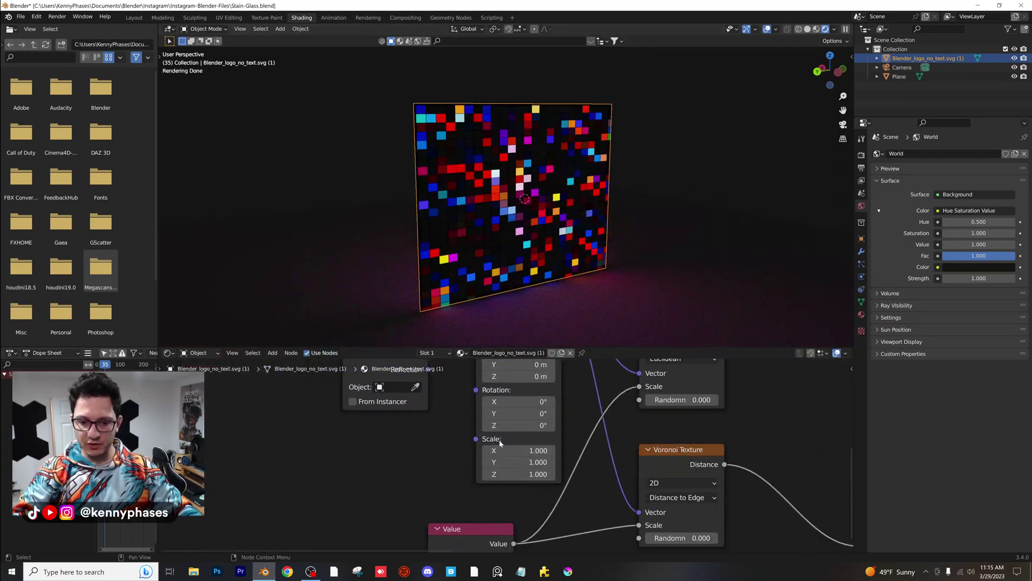
middle_drag(442, 543, 397, 456)
scroll(396, 457, up, 3)
drag(393, 475, 511, 476)
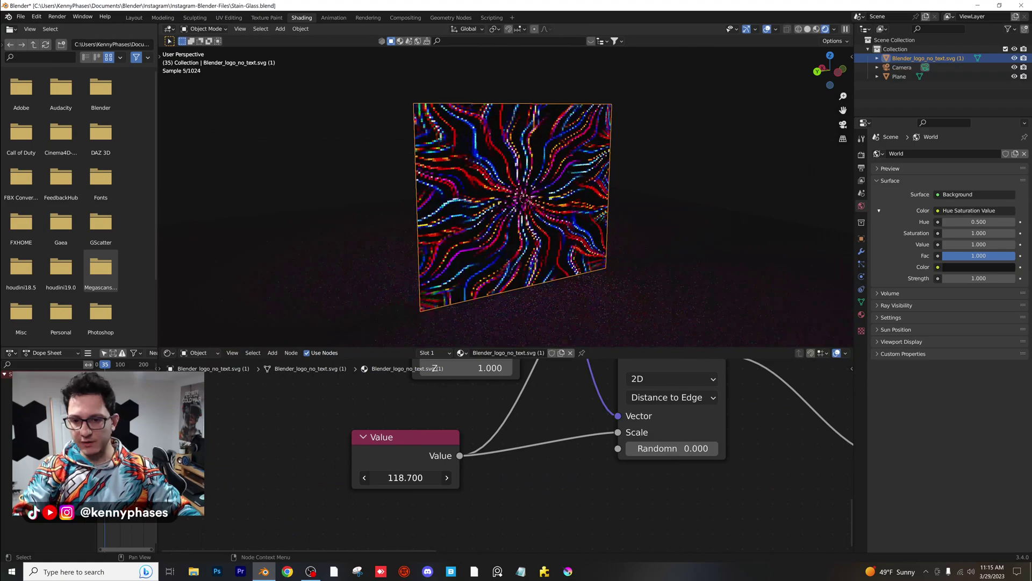
scroll(516, 196, up, 3)
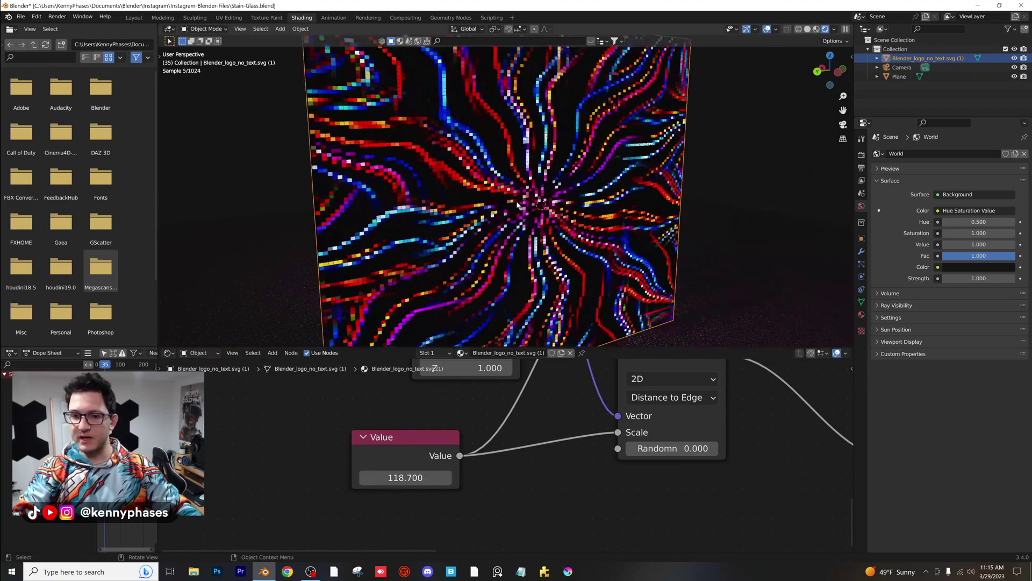
Step: Set the Value node feeding the Voronoi scales to 58.4 and bring the whole node tree into view
mouse_move(416, 470)
mouse_down()
mouse_move(289, 470)
mouse_move(414, 476)
mouse_up()
scroll(529, 196, down, 5)
mouse_move(533, 194)
middle_down()
mouse_move(549, 187)
mouse_move(520, 180)
middle_up()
scroll(524, 178, up, 2)
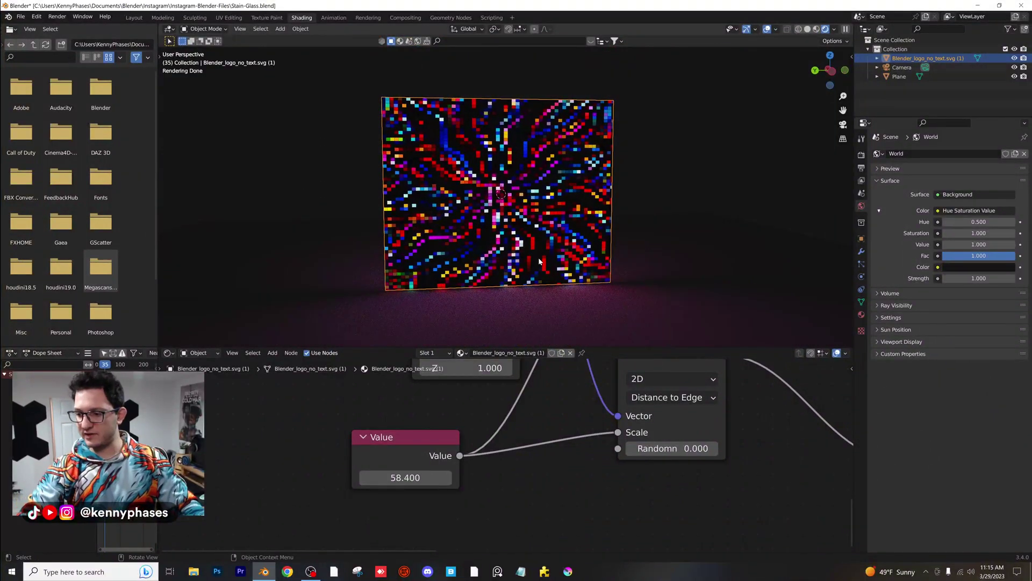
scroll(518, 445, down, 8)
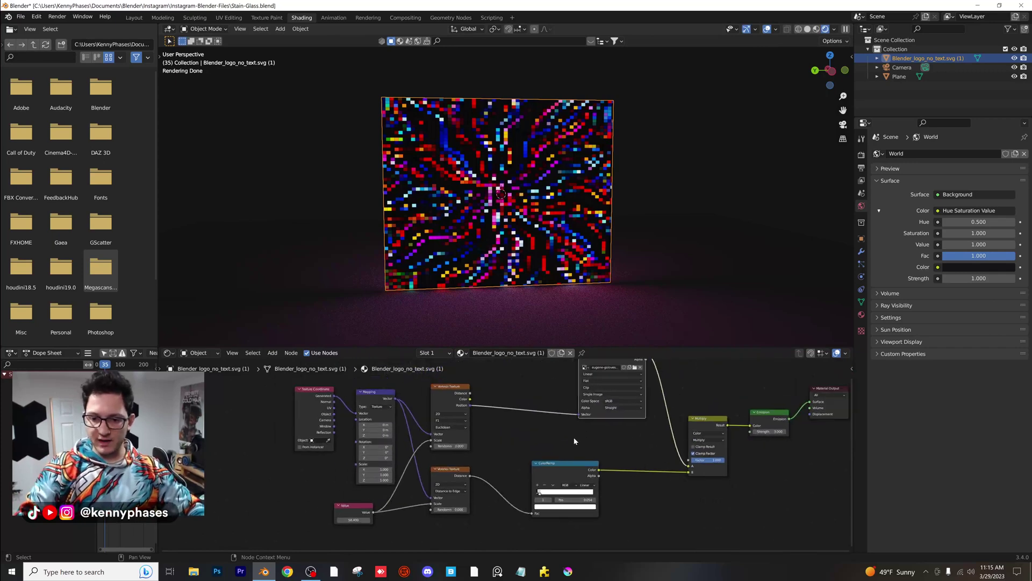
middle_drag(522, 465, 537, 448)
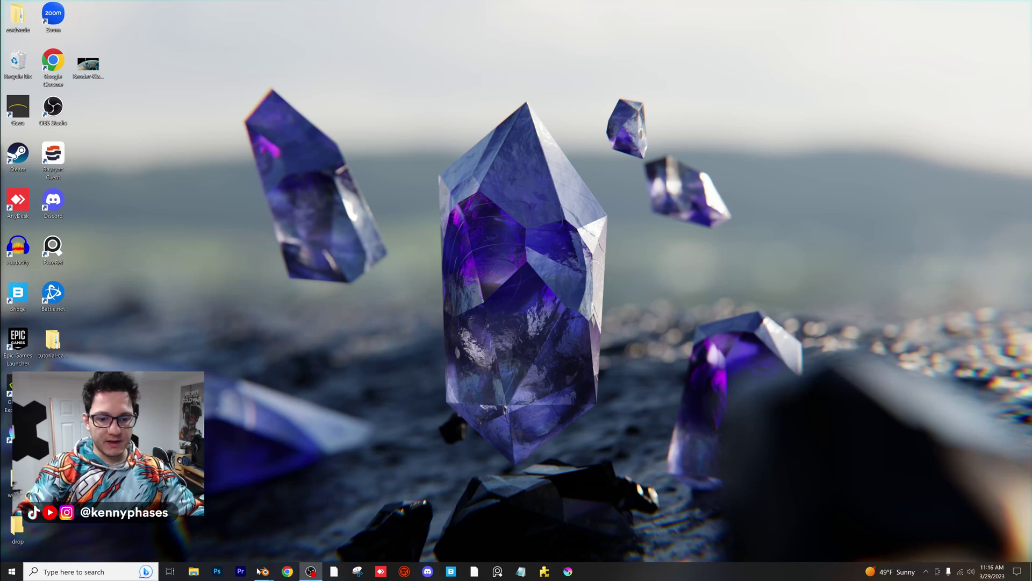
Step: Launch a new Blender window and dismiss the splash screen to reach the default scene
mouse_move(258, 571)
click(299, 531)
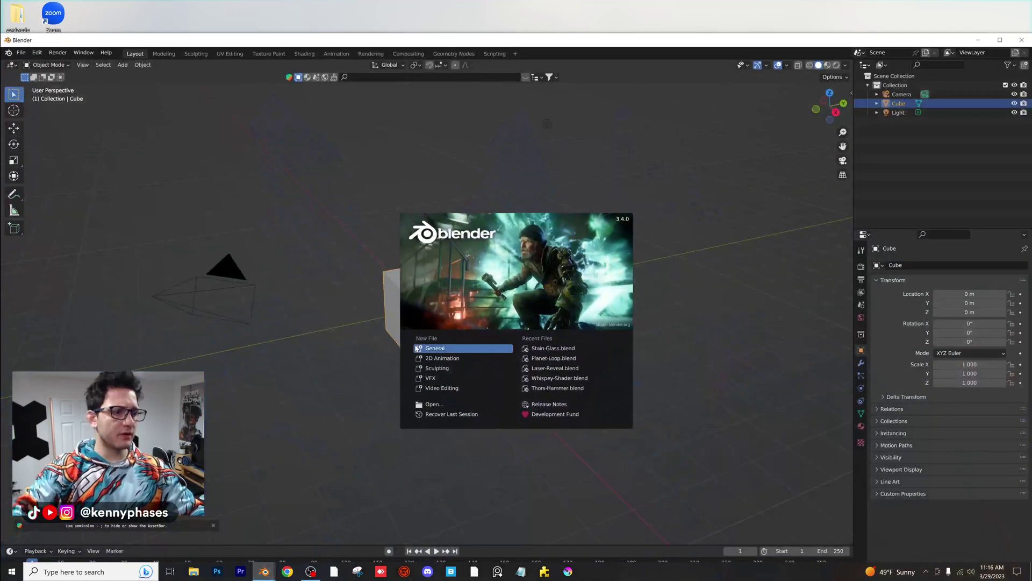
click(324, 177)
click(385, 198)
click(445, 273)
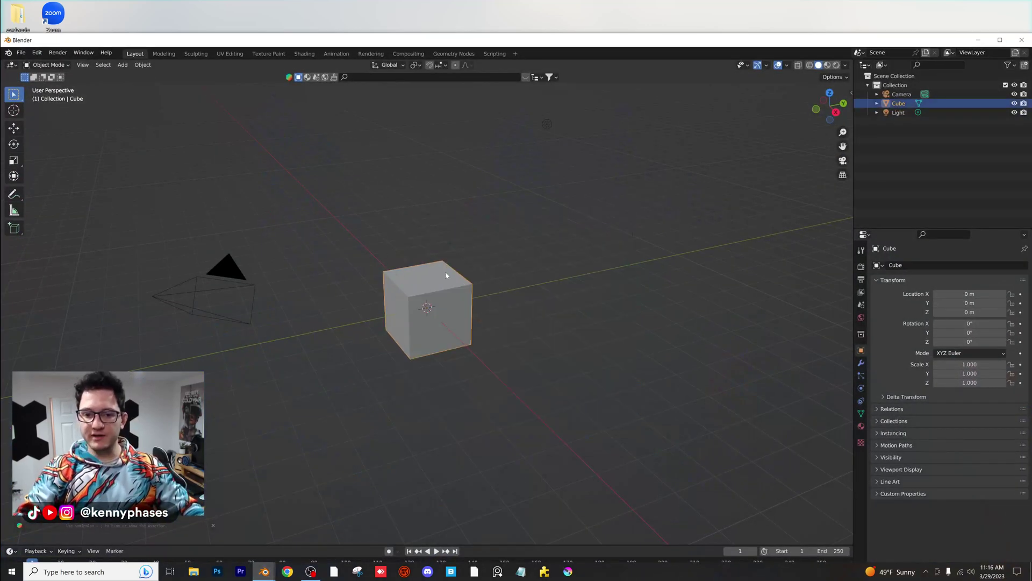
Step: Delete the default cube and light from the scene
click(475, 274)
click(448, 287)
key(x)
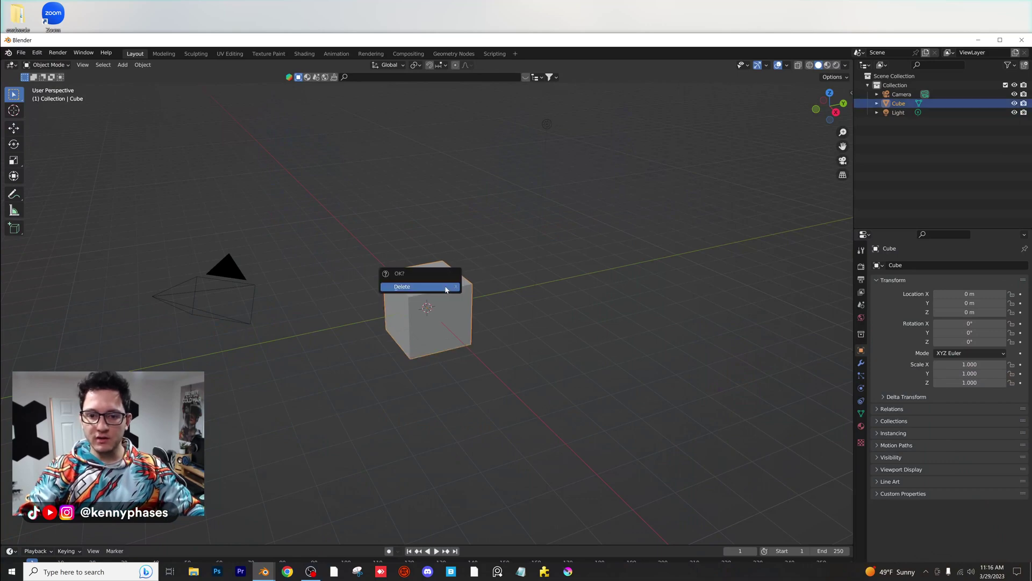
click(447, 287)
click(544, 128)
key(x)
click(545, 127)
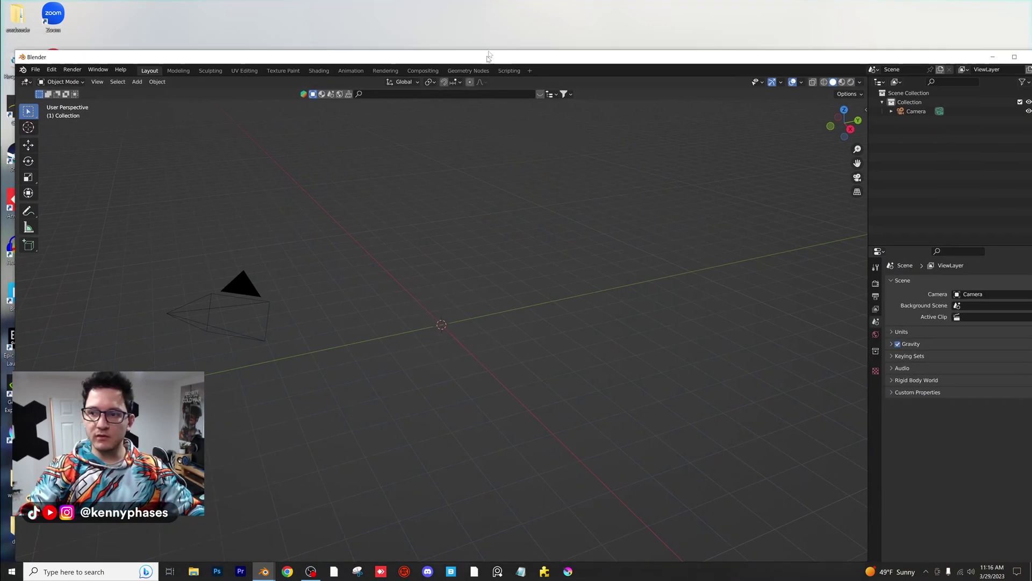
Step: Maximize the Blender window and save the project as wedhuwiuhdiudh.blend in the Instagram-Blender-Files folder
key(super+Up)
key(ctrl+s)
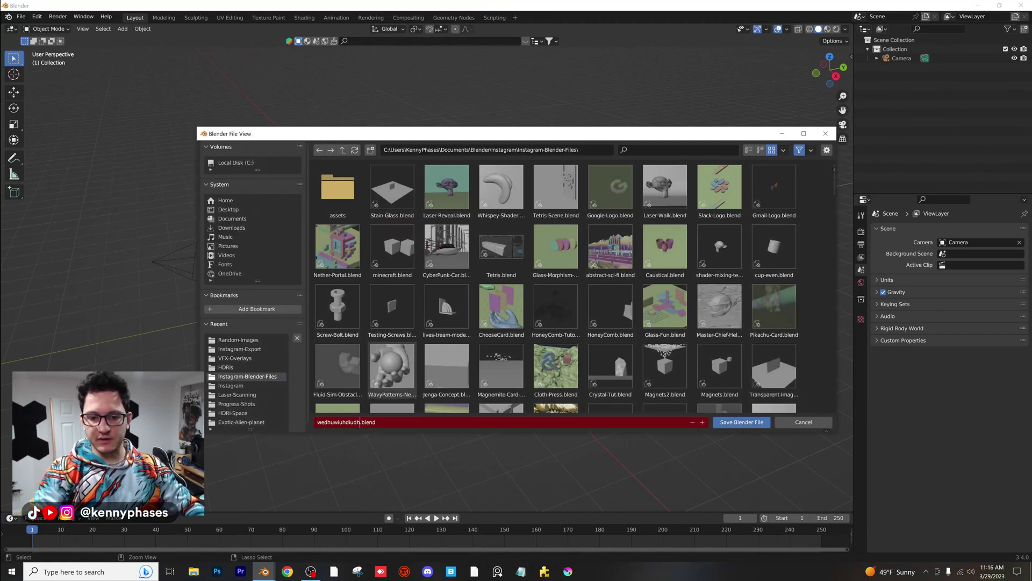
click(743, 423)
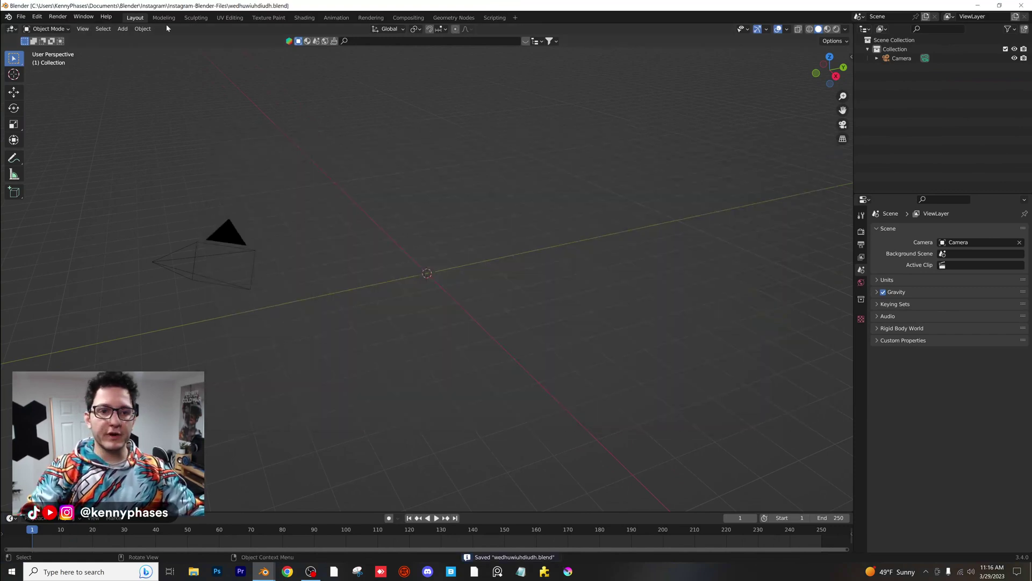
Step: Import artsandcultutre.JPG from the Random-Images folder as an image plane, keeping the Principled material type
click(123, 28)
mouse_move(161, 138)
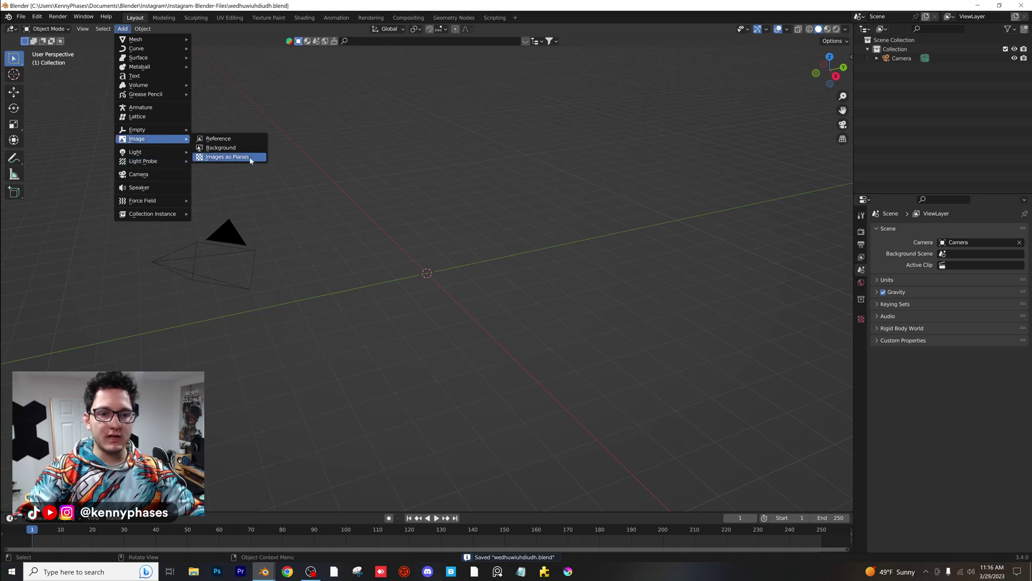
click(235, 157)
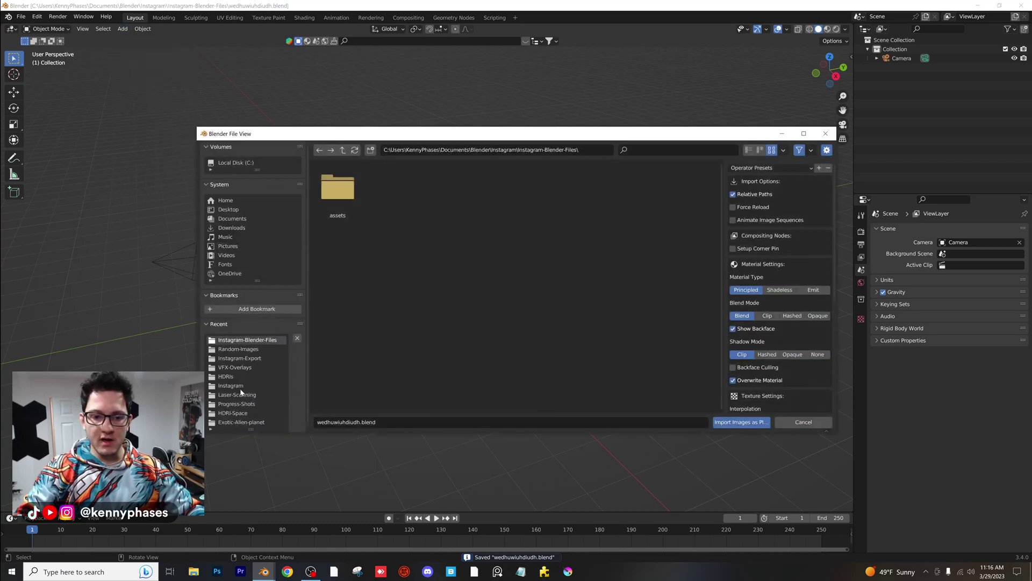
click(248, 351)
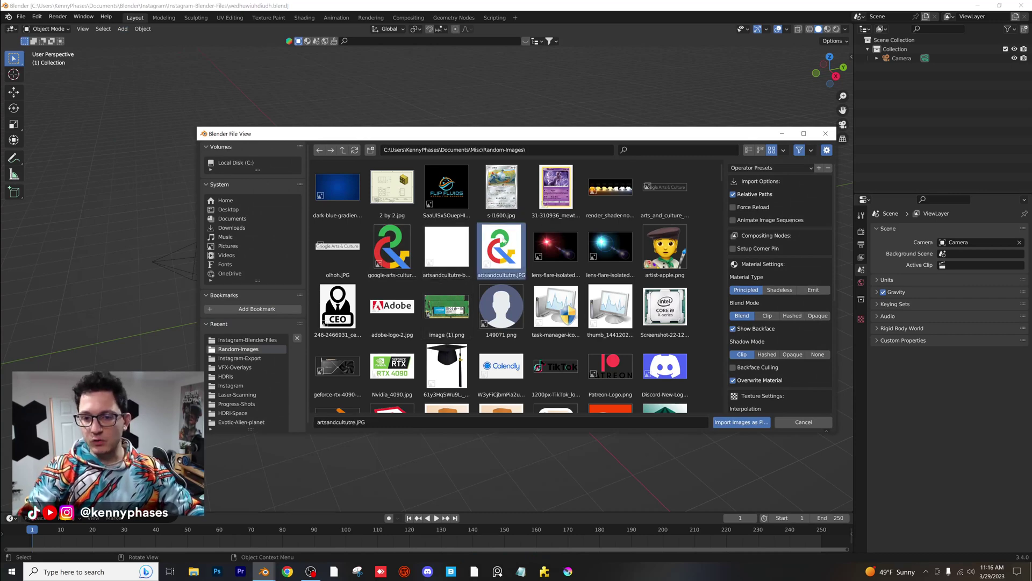
click(741, 422)
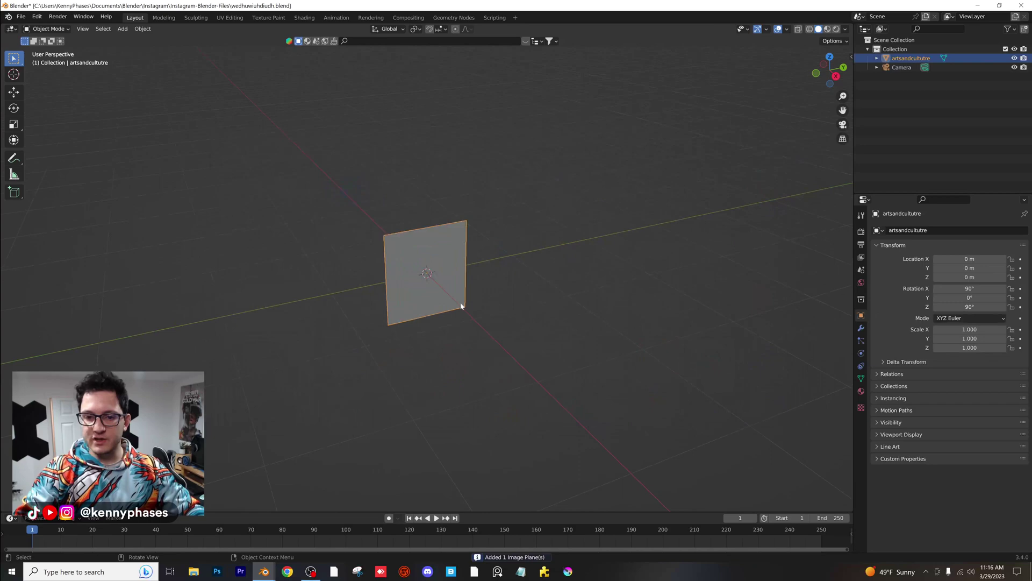
Step: Switch the viewport to Material Preview shading and view the imported image plane from the front
middle_drag(433, 292, 412, 285)
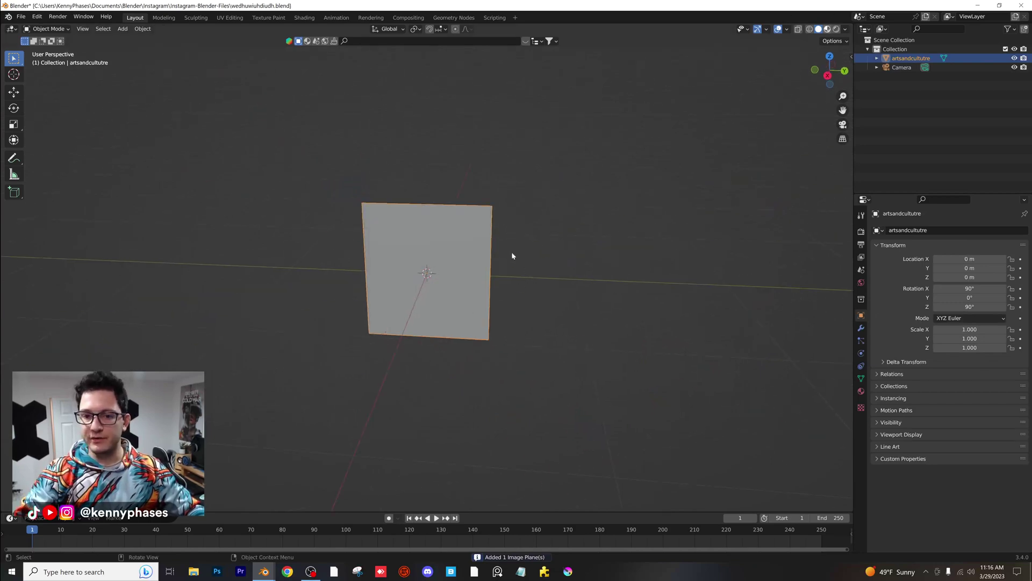
key(z)
scroll(525, 252, up, 5)
middle_drag(490, 246, 468, 236)
scroll(472, 239, down, 3)
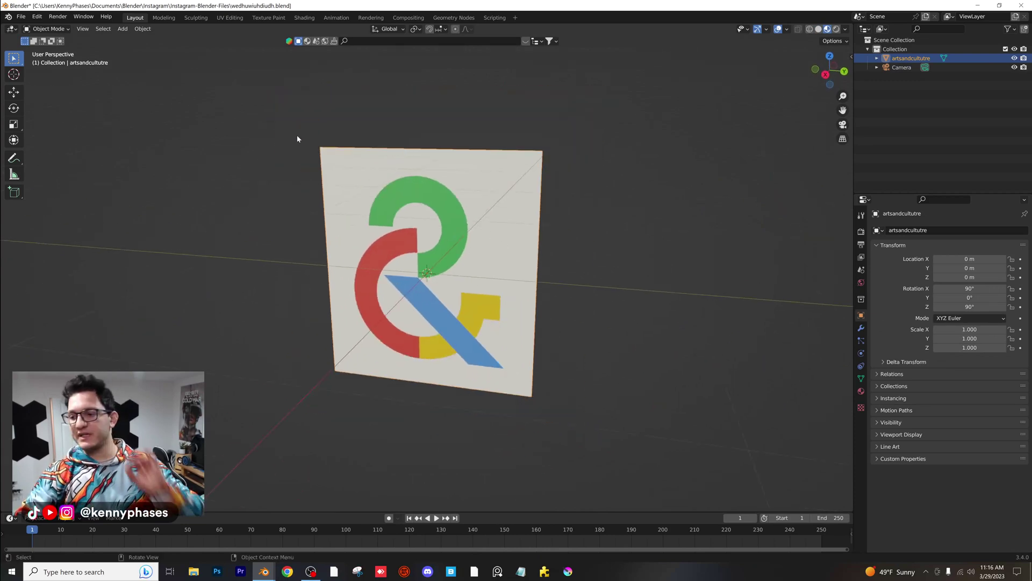
Step: Open the Shading workspace and frame the image plane in its 3D viewport
click(305, 18)
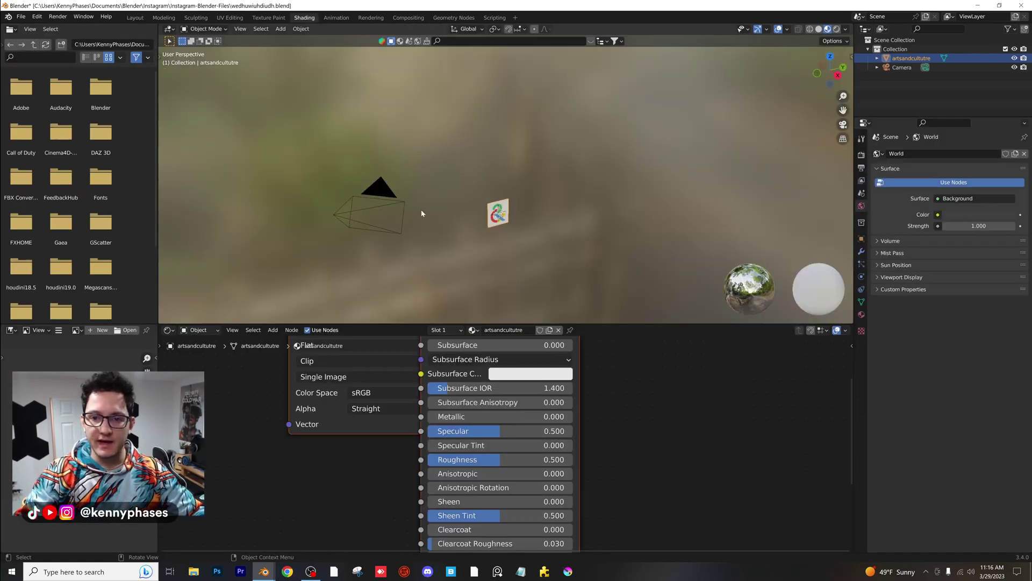
scroll(532, 227, up, 9)
key(KP_Decimal)
middle_drag(528, 236, 508, 205)
scroll(511, 208, down, 3)
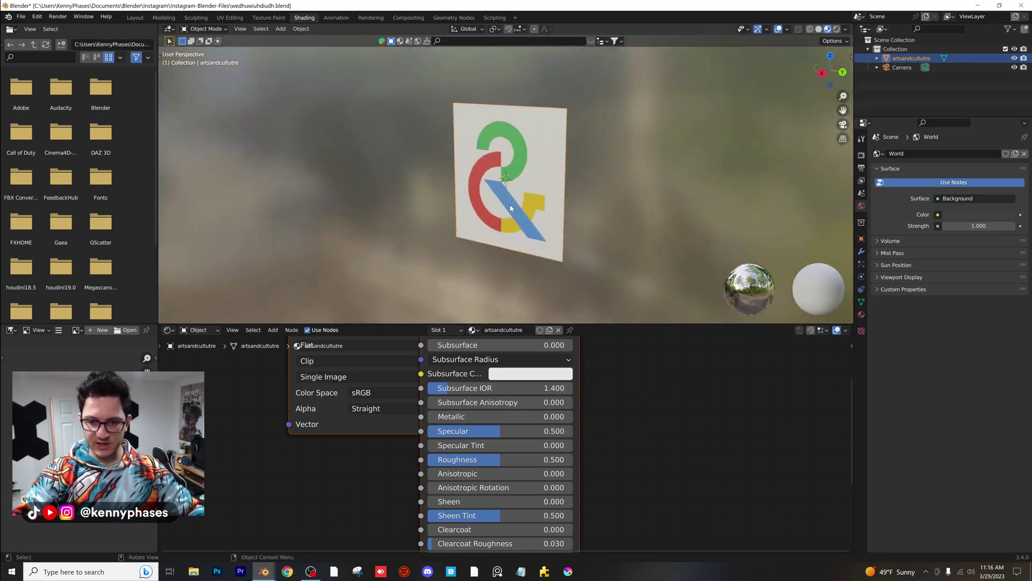
scroll(510, 206, up, 2)
middle_drag(510, 206, 577, 211)
scroll(577, 211, up, 1)
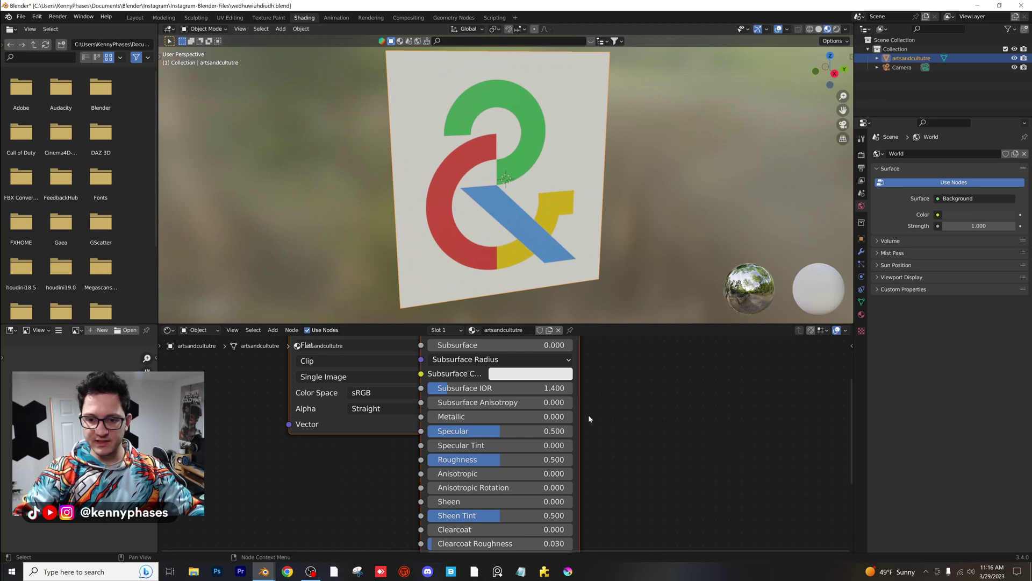
Step: Enlarge the shader editor so the image plane's whole material node tree fits in it
scroll(589, 415, down, 4)
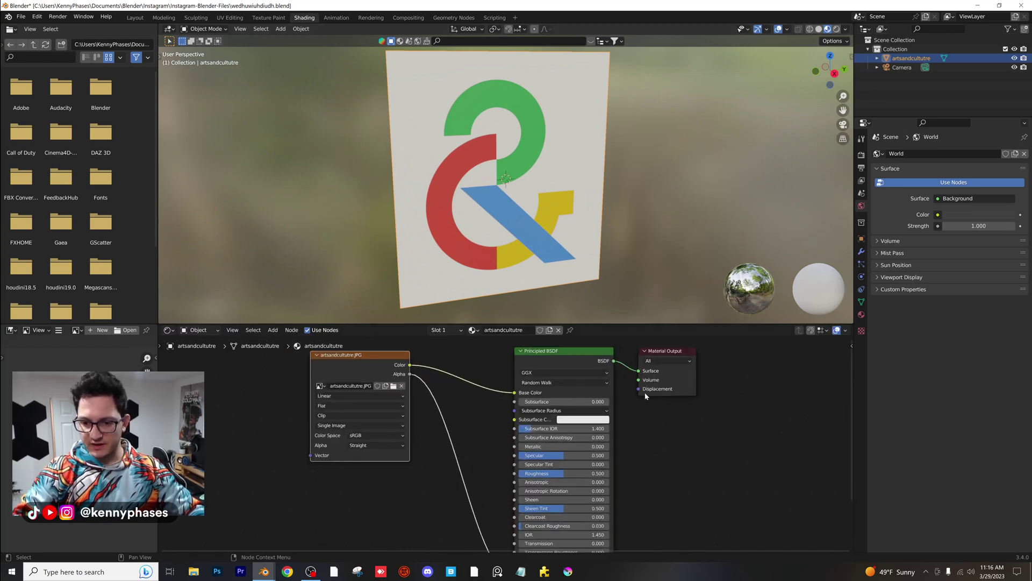
mouse_move(624, 398)
middle_down()
mouse_move(590, 421)
mouse_move(609, 394)
middle_up()
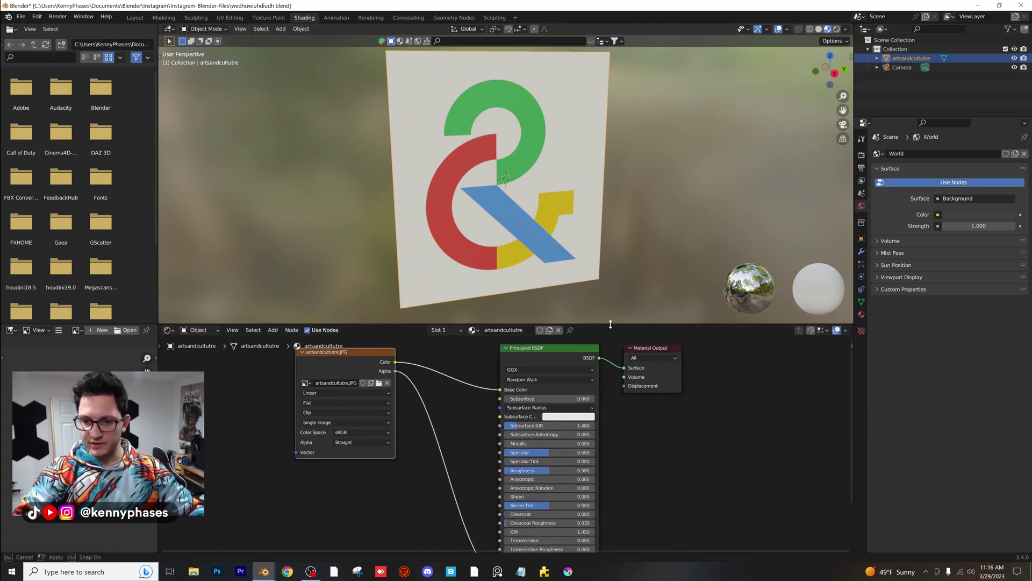
drag(611, 324, 621, 175)
scroll(597, 153, down, 3)
scroll(613, 317, up, 2)
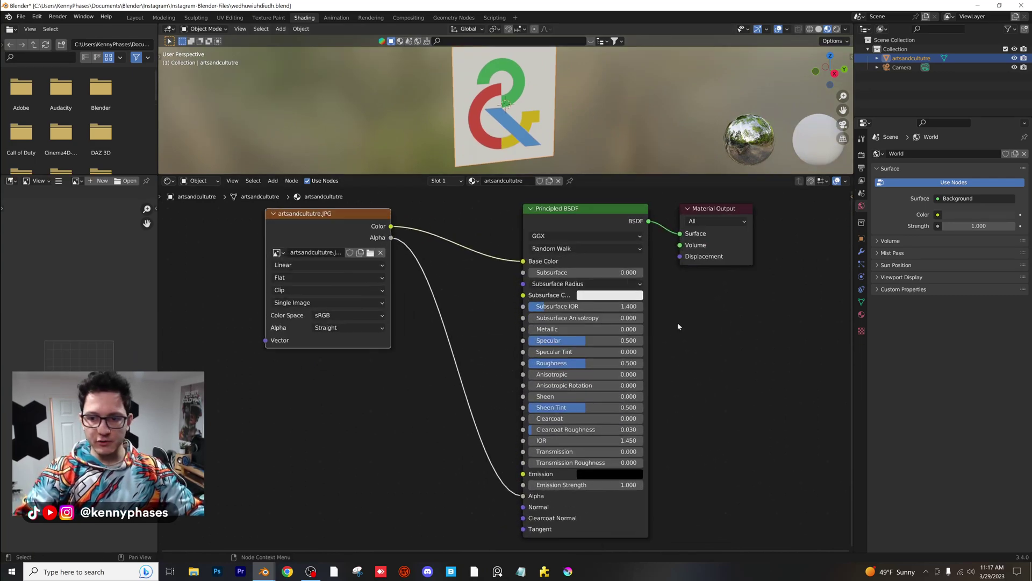
scroll(686, 280, down, 1)
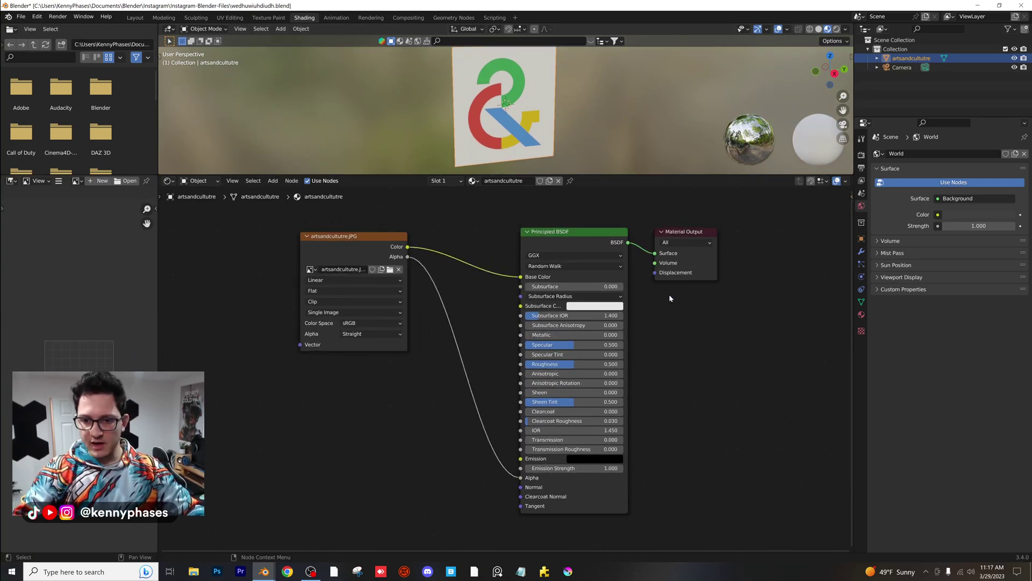
Step: Replace the Principled BSDF with an Emission node linked between the image's Color output and the Material Output's Surface
click(579, 235)
key(x)
click(273, 181)
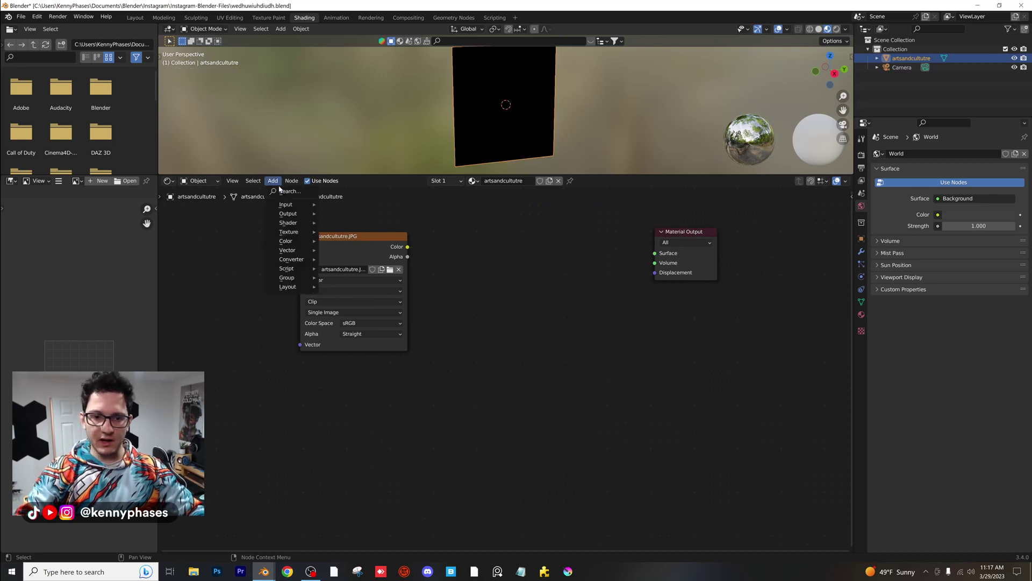
click(293, 192)
text(emis)
key(Return)
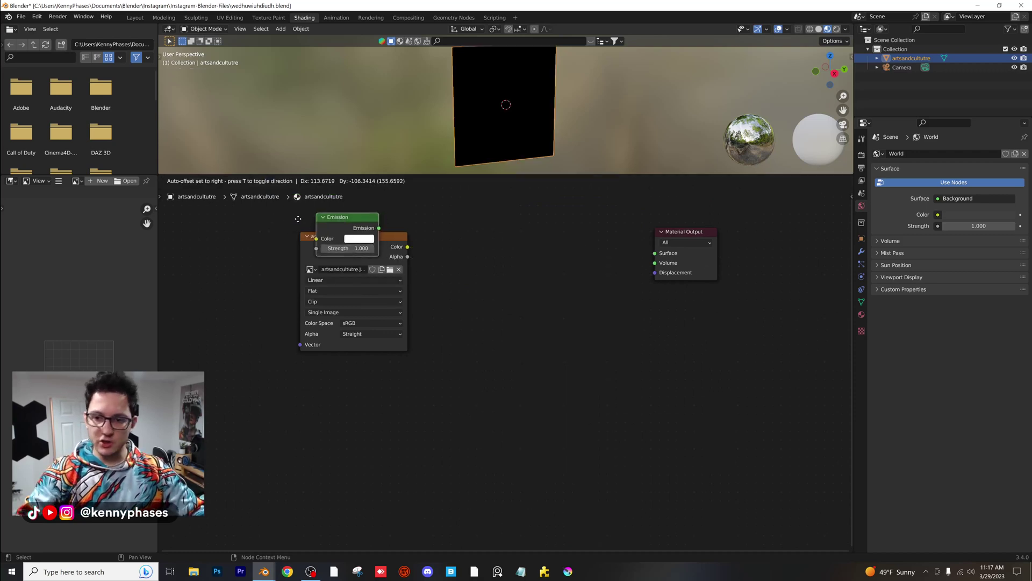
drag(407, 247, 658, 255)
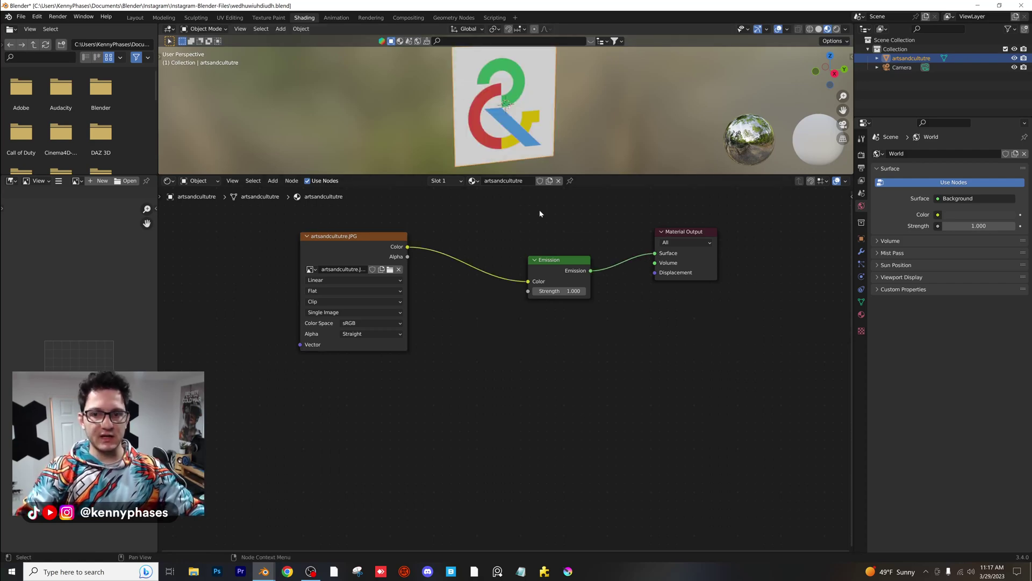
Step: Switch the viewport to Rendered shading and set the render engine to Cycles with GPU Compute as the device
click(837, 29)
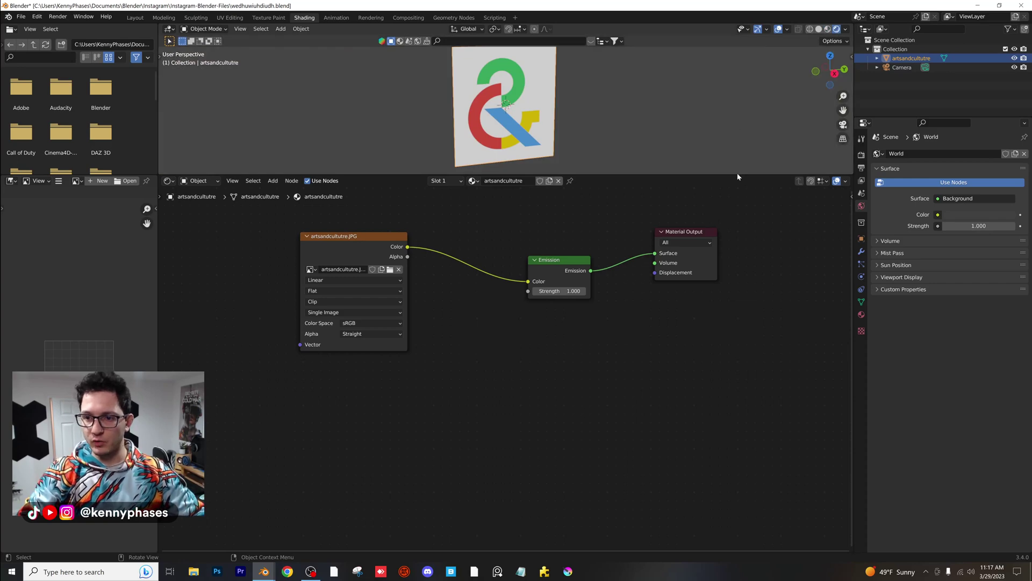
click(861, 155)
click(950, 154)
click(957, 176)
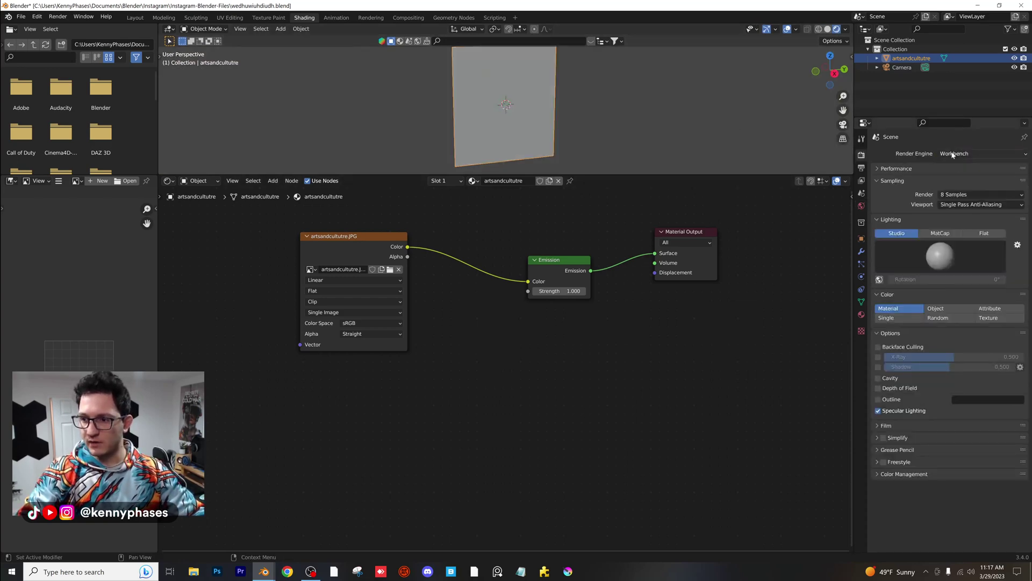
click(963, 153)
click(950, 184)
click(961, 176)
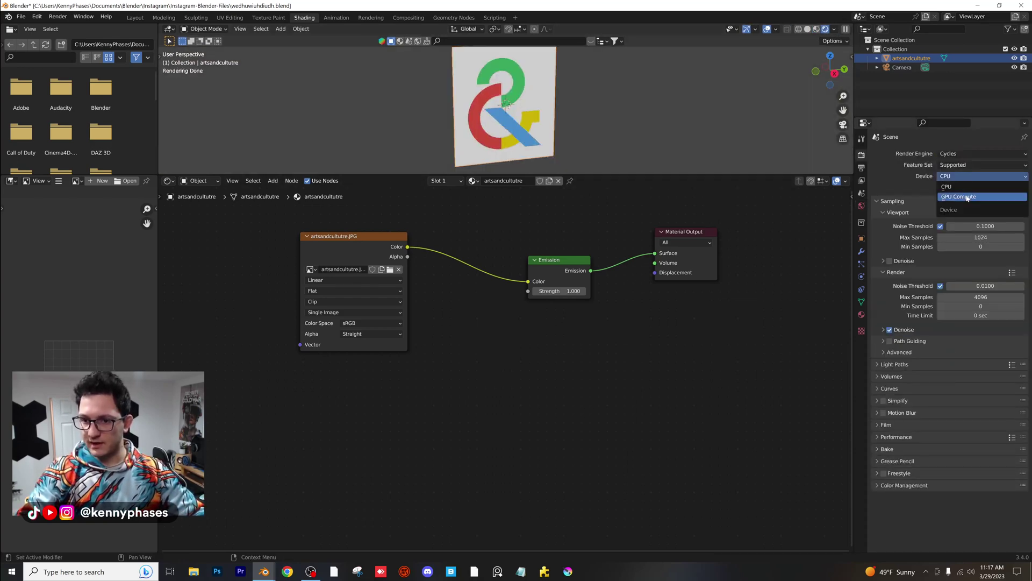
click(967, 197)
Step: Add a plane as a floor, scale it up, and lower it along Z to the bottom edge of the image plane
click(280, 30)
mouse_move(293, 40)
click(371, 40)
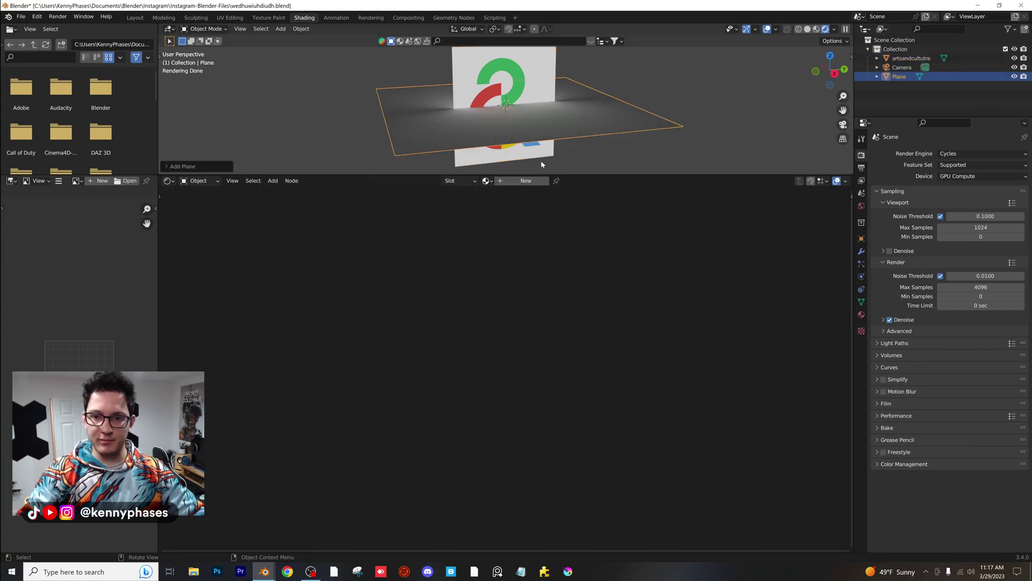
key(s)
click(568, 107)
key(g)
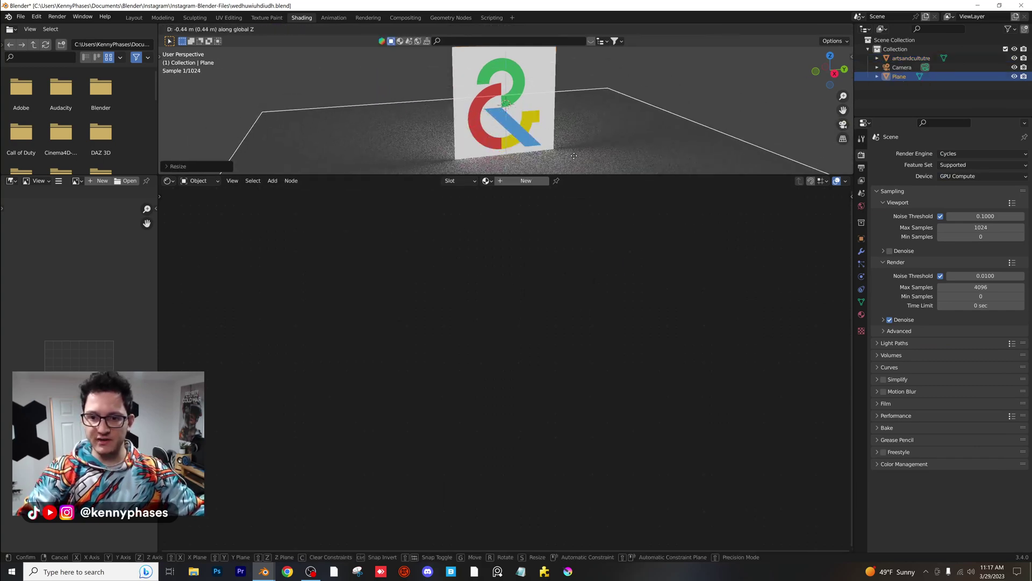
click(578, 165)
scroll(600, 141, down, 2)
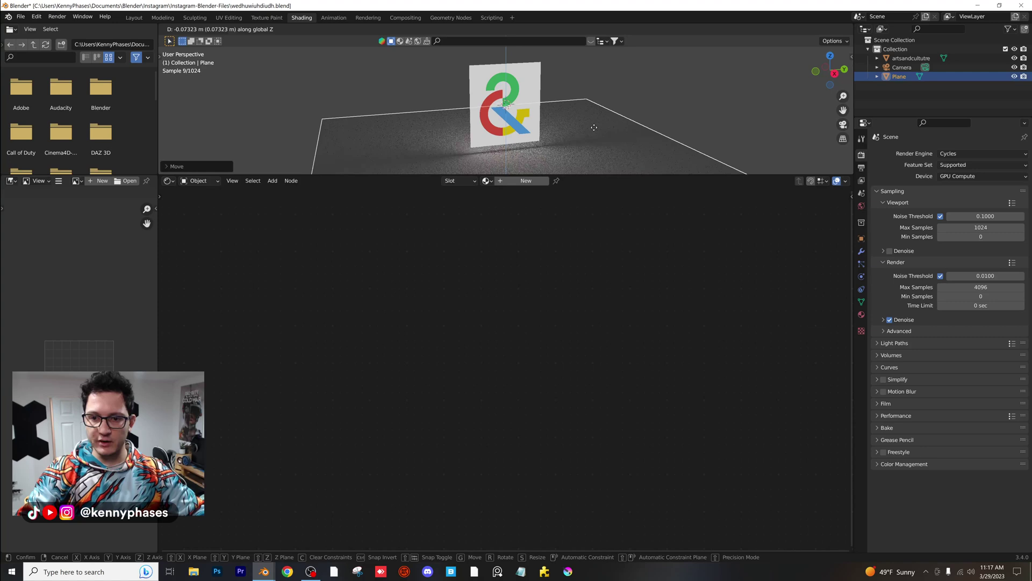
Step: Select the image plane and add a Voronoi Texture node just before the image texture in its material
click(542, 107)
scroll(522, 107, up, 3)
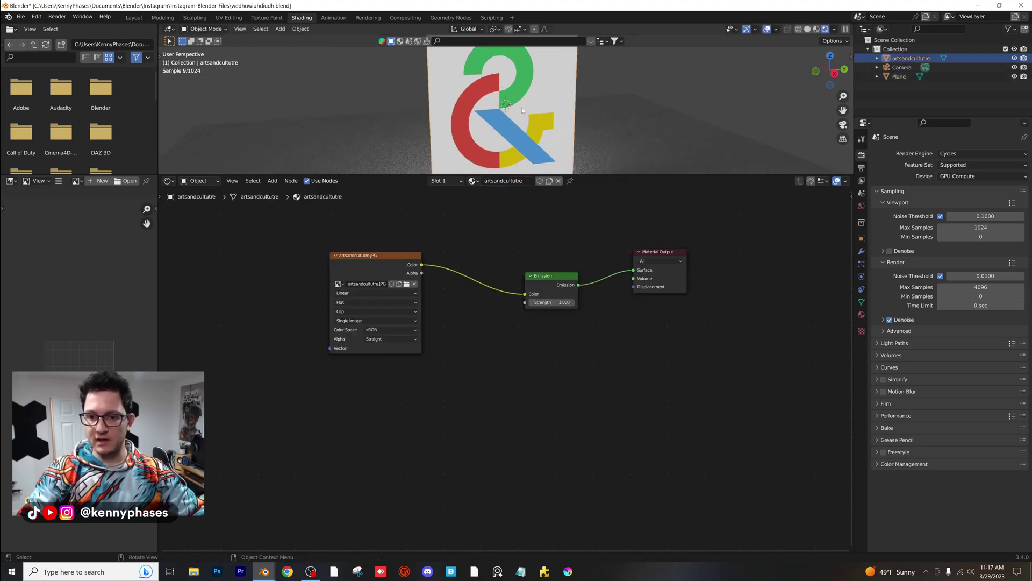
scroll(469, 337, down, 1)
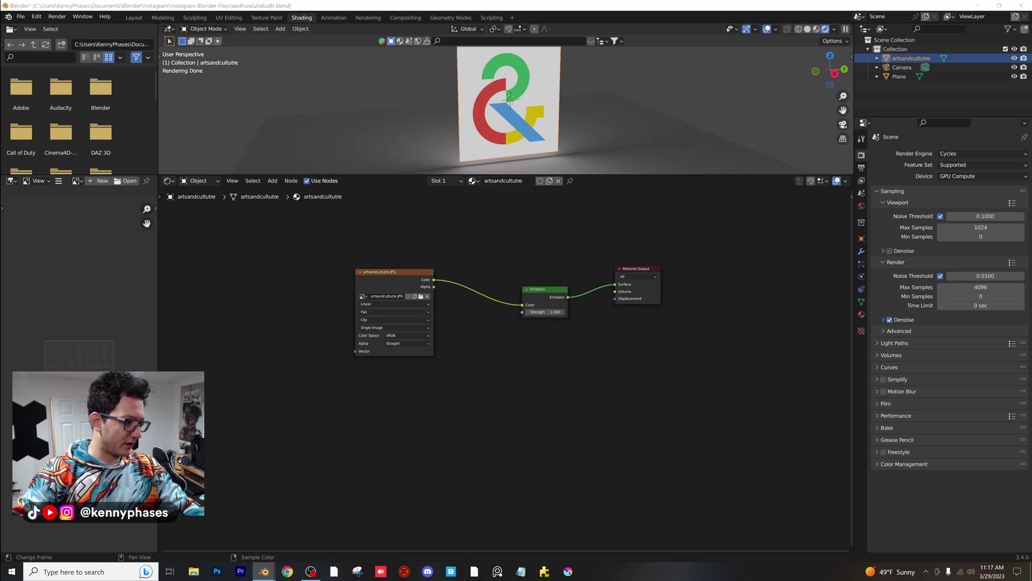
click(270, 181)
click(277, 194)
text(vor)
key(Return)
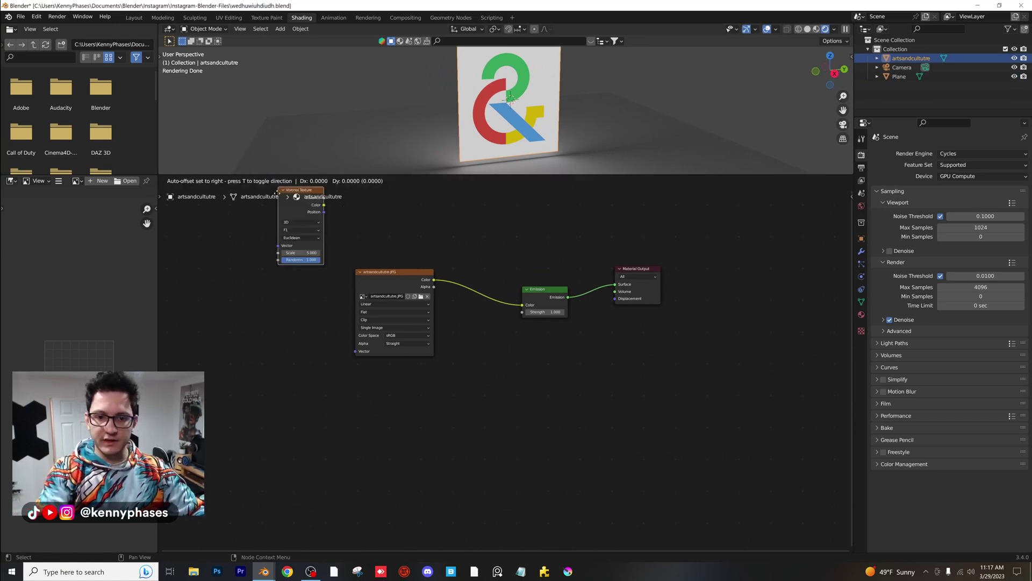
click(254, 244)
scroll(347, 236, up, 4)
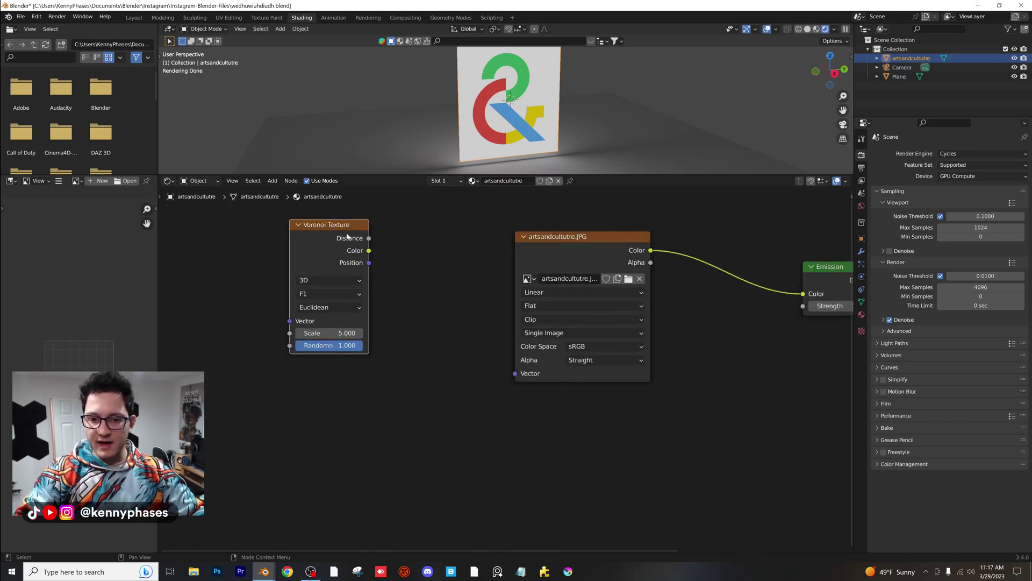
drag(347, 236, 448, 308)
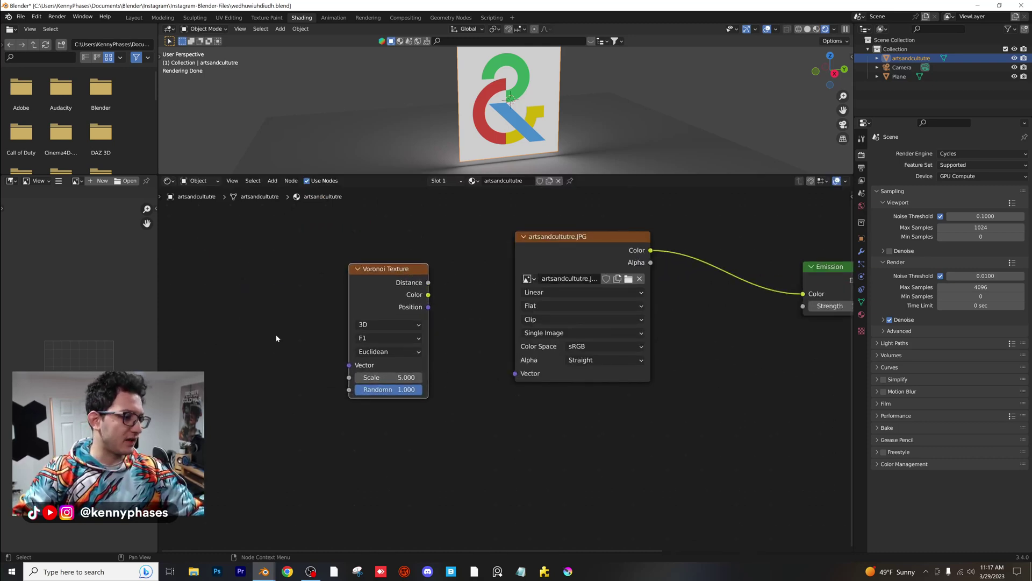
Step: Link the Voronoi's Position output to the image texture's Vector input, and set its Randomness to 0 and Scale to 23.4
drag(428, 306, 515, 373)
middle_drag(537, 140, 529, 127)
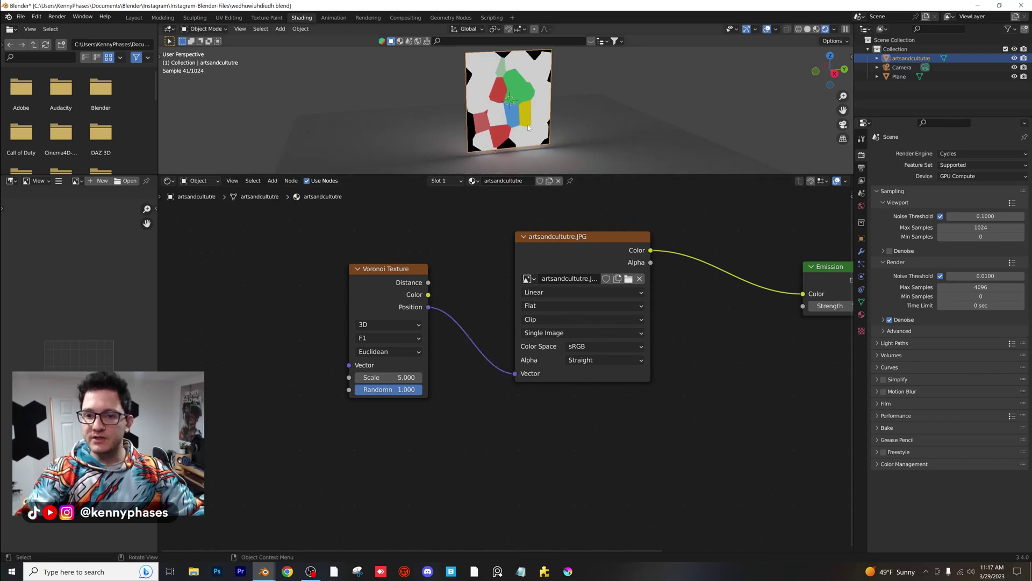
drag(401, 390, 444, 377)
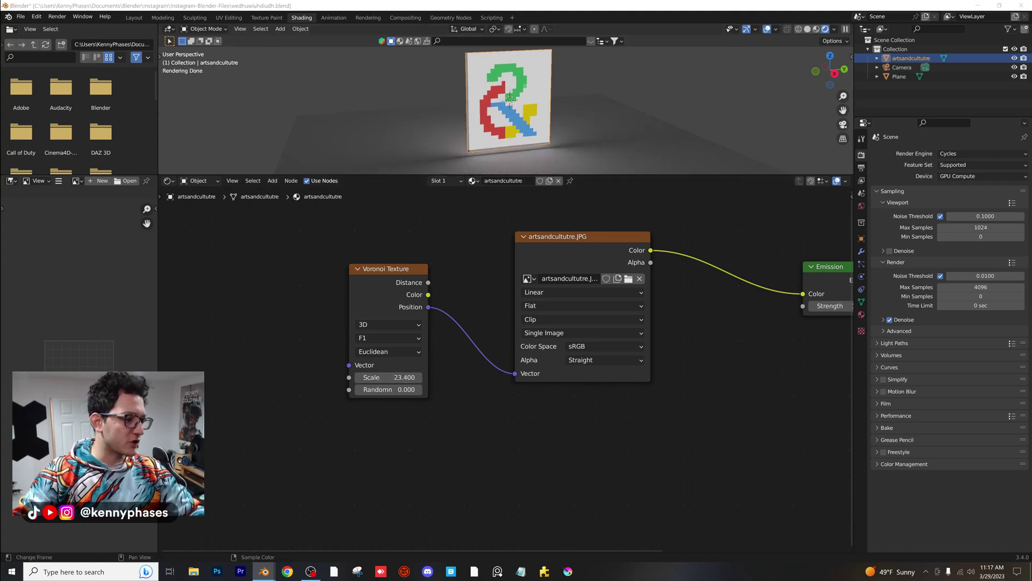
Step: Duplicate the Voronoi Texture node and place the copy directly below the original
click(395, 271)
key(shift+d)
click(394, 415)
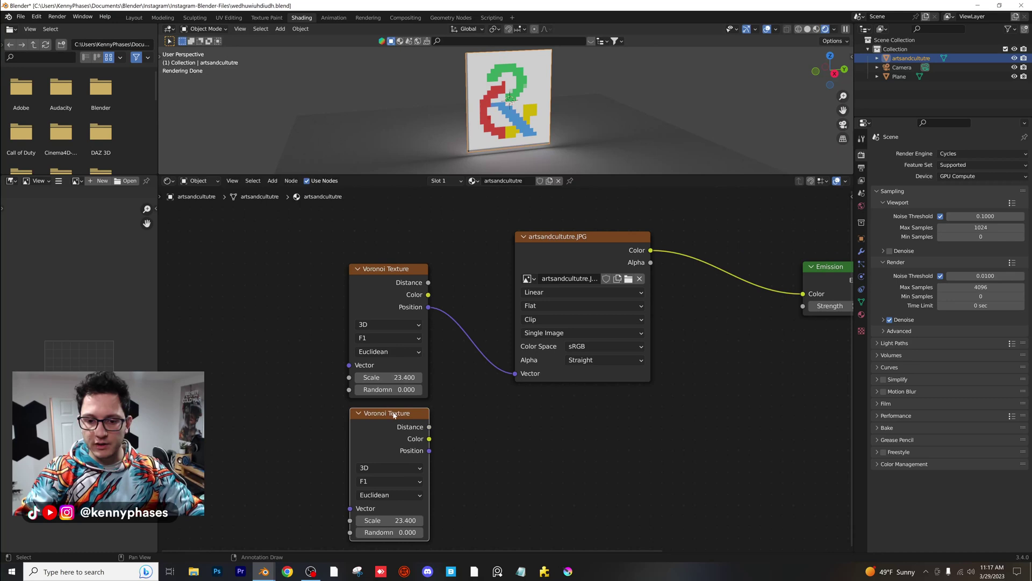
Step: Add a Mix node below the Emission node and set it to Color data with the Multiply blending mode
scroll(506, 424, down, 4)
click(272, 181)
click(293, 191)
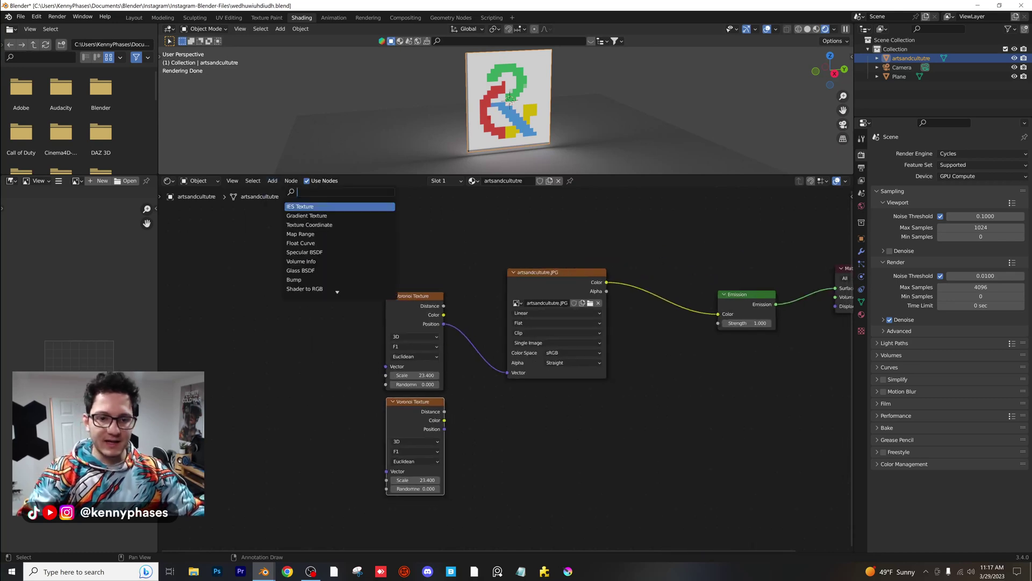
text(mix)
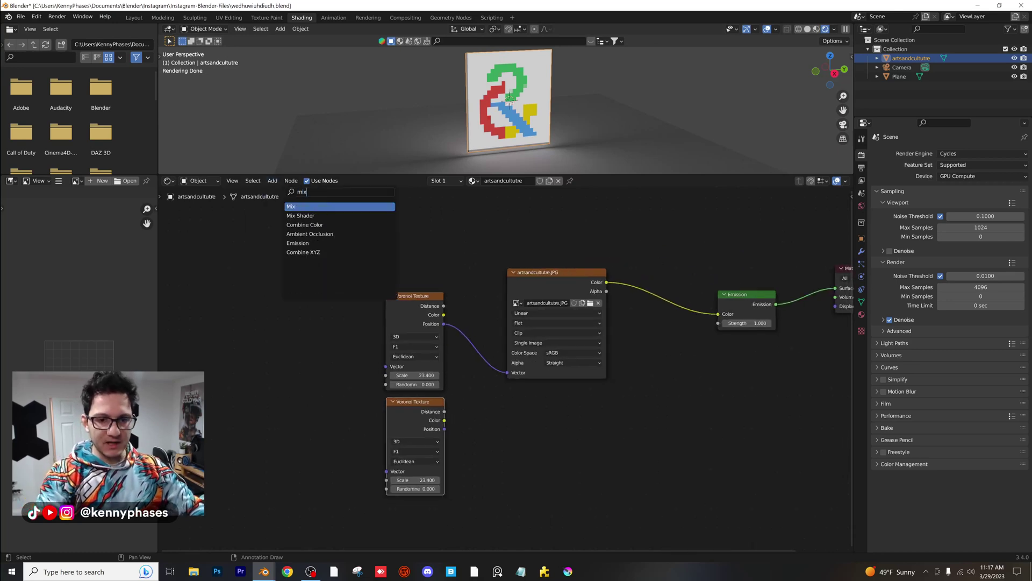
click(319, 207)
click(685, 414)
click(685, 417)
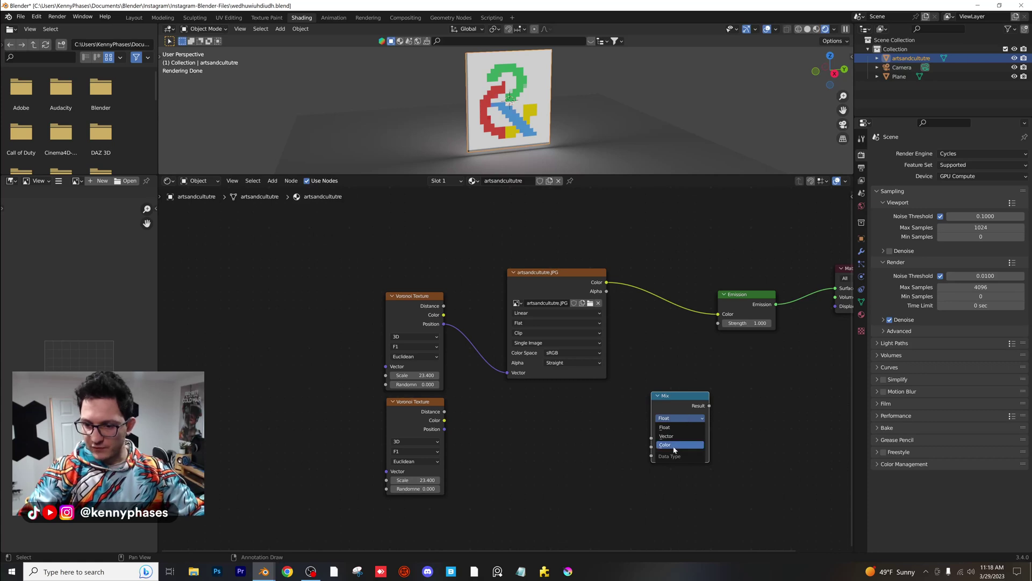
click(675, 445)
click(674, 428)
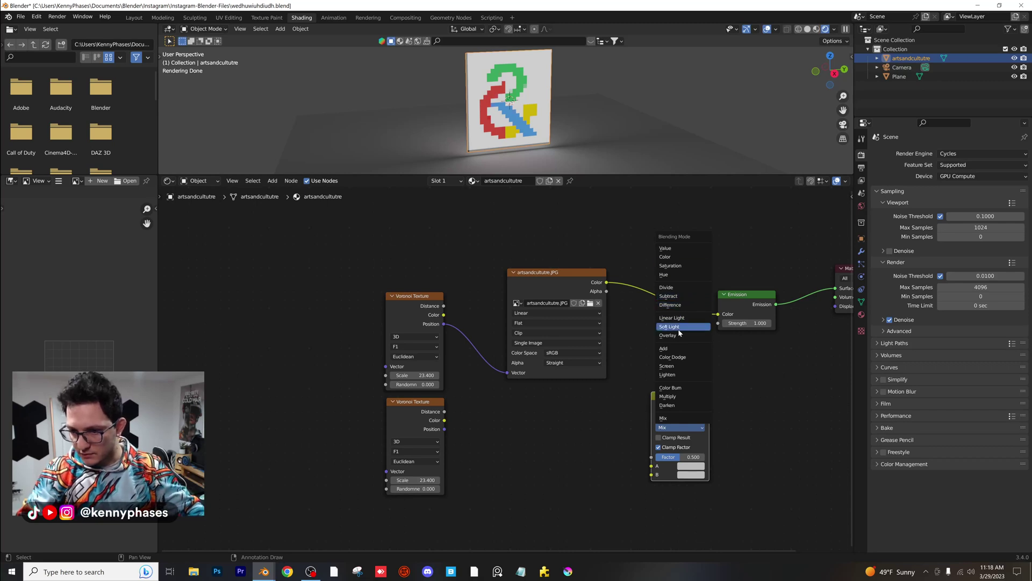
click(679, 397)
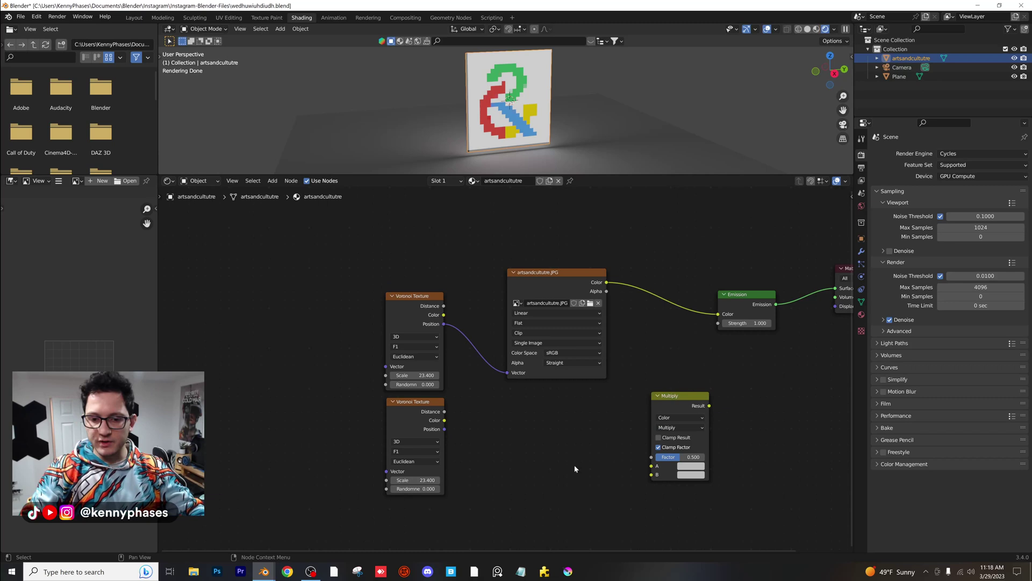
Step: Add a Value node feeding the Scale inputs of both Voronoi Texture nodes and set it to 25
click(275, 181)
click(284, 191)
text(val)
key(Return)
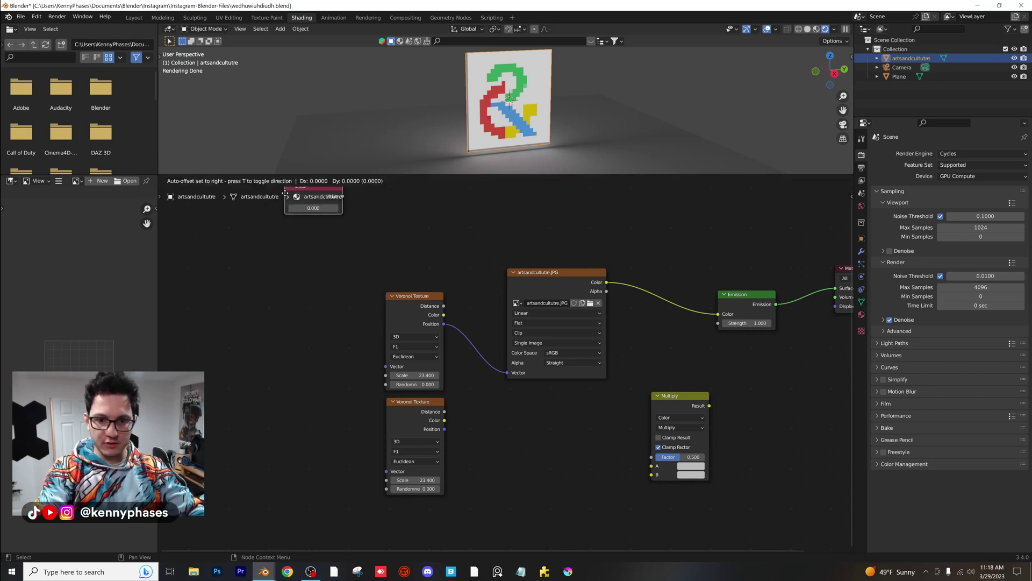
click(277, 444)
drag(338, 381, 386, 479)
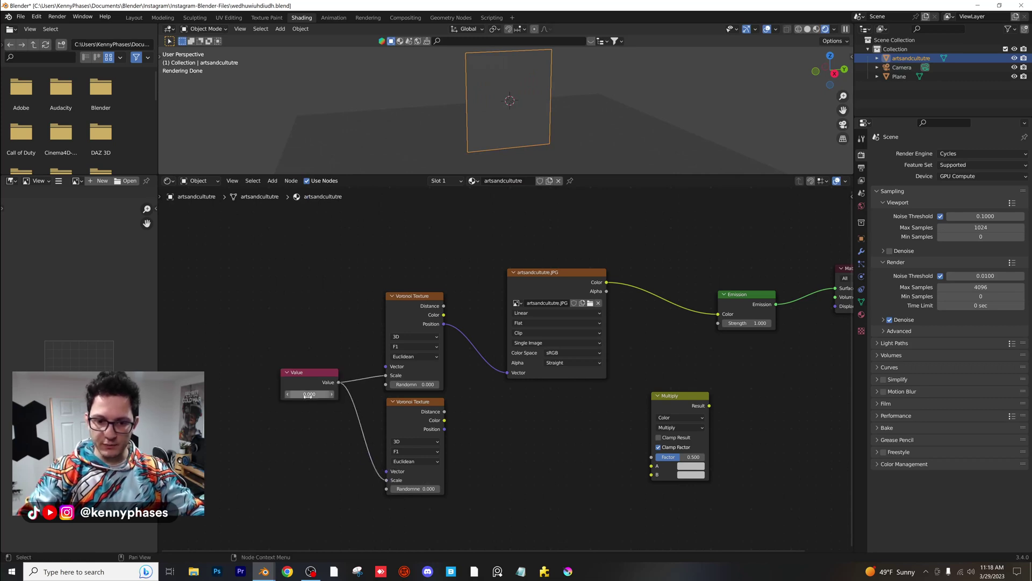
drag(309, 394, 341, 403)
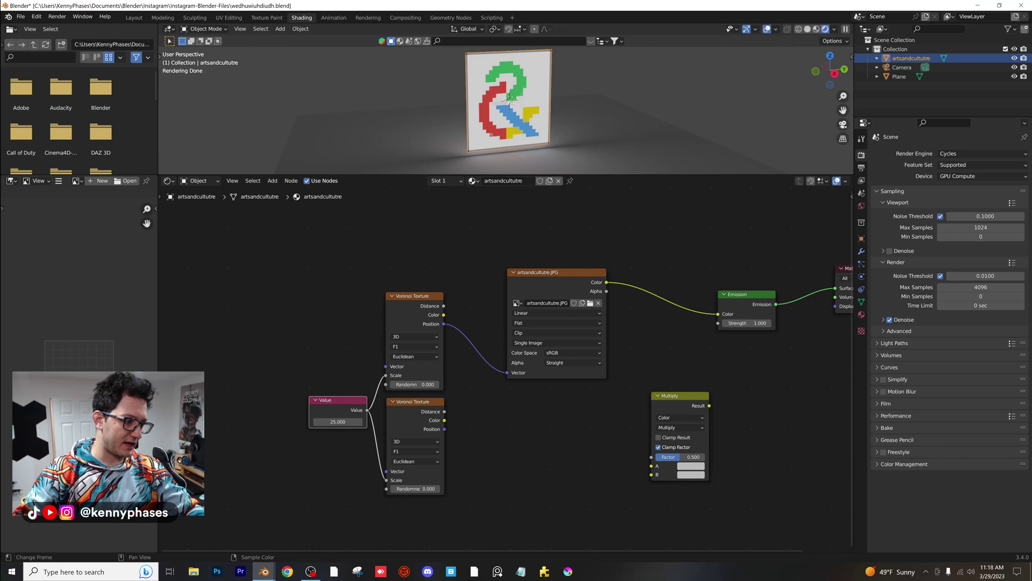
Step: Add a ColorRamp node beside the lower Voronoi Texture and link that Voronoi's Distance output to the ramp's Fac input
click(273, 181)
text(colo)
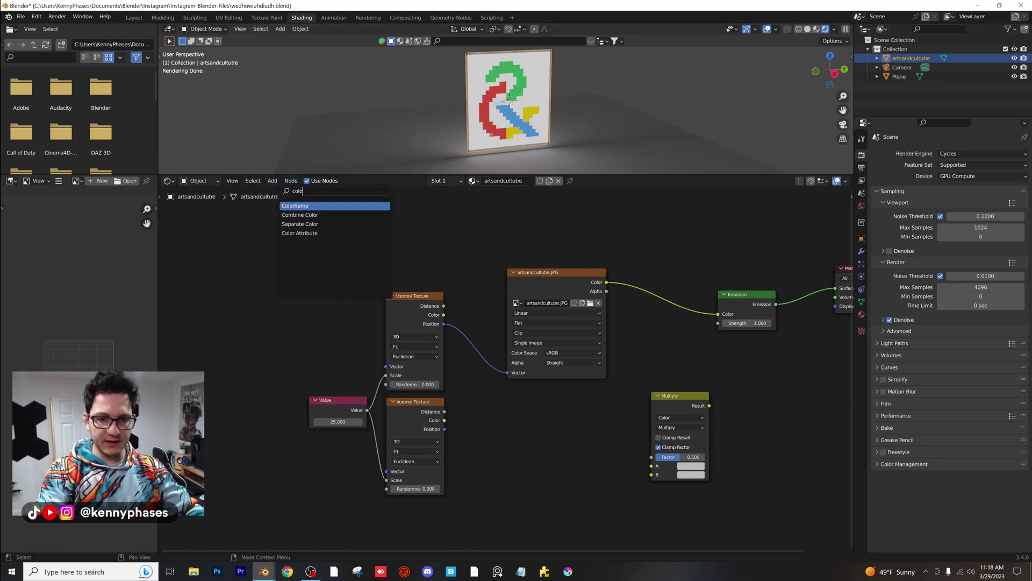
key(Return)
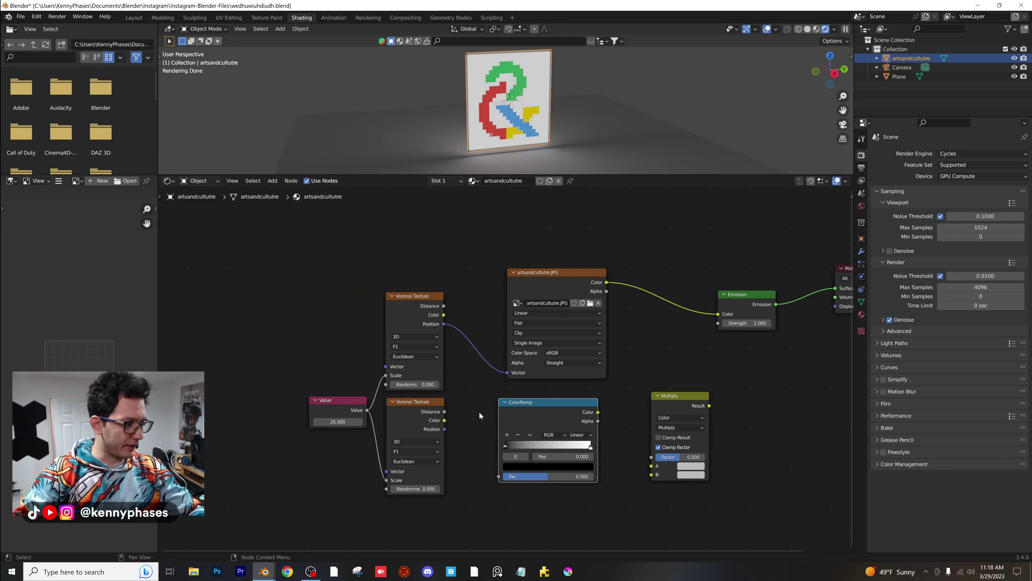
drag(444, 412, 500, 477)
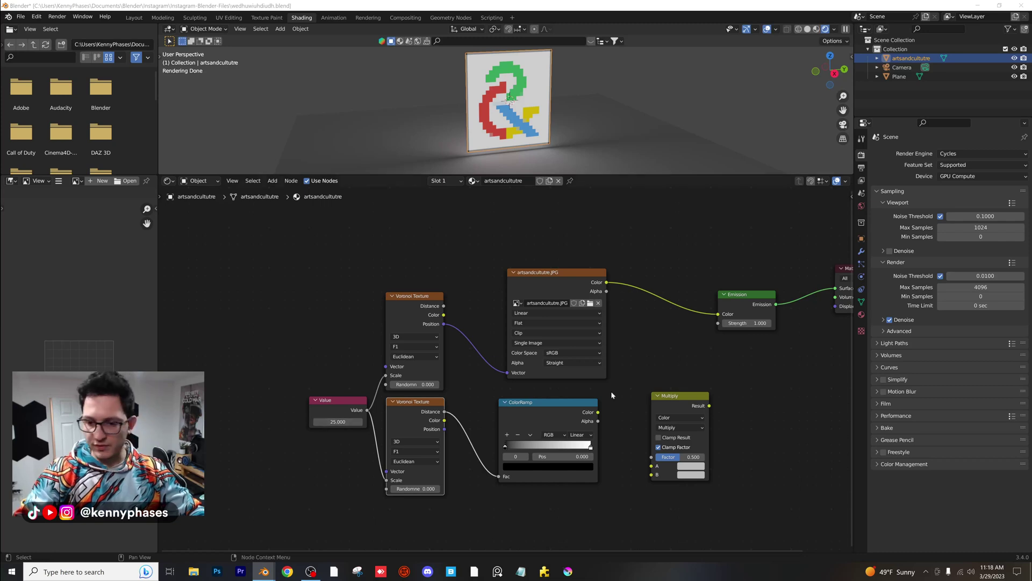
Step: Link the image color to Multiply input A, the ColorRamp color to input B, and the Multiply result to the Emission color
drag(602, 418, 644, 414)
scroll(659, 377, up, 3)
middle_drag(633, 376, 487, 360)
middle_drag(655, 320, 615, 337)
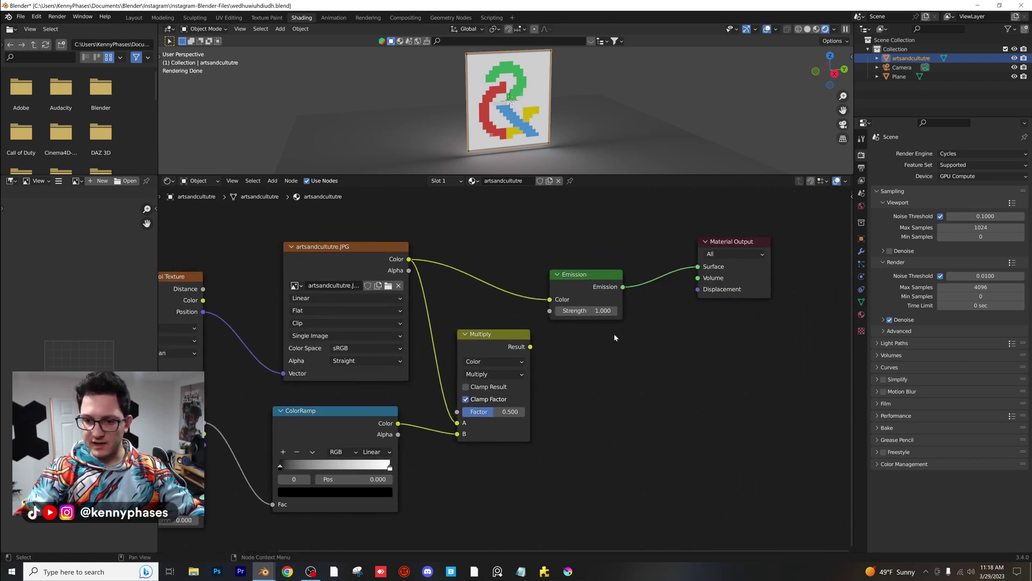
drag(596, 275, 611, 290)
drag(530, 347, 570, 318)
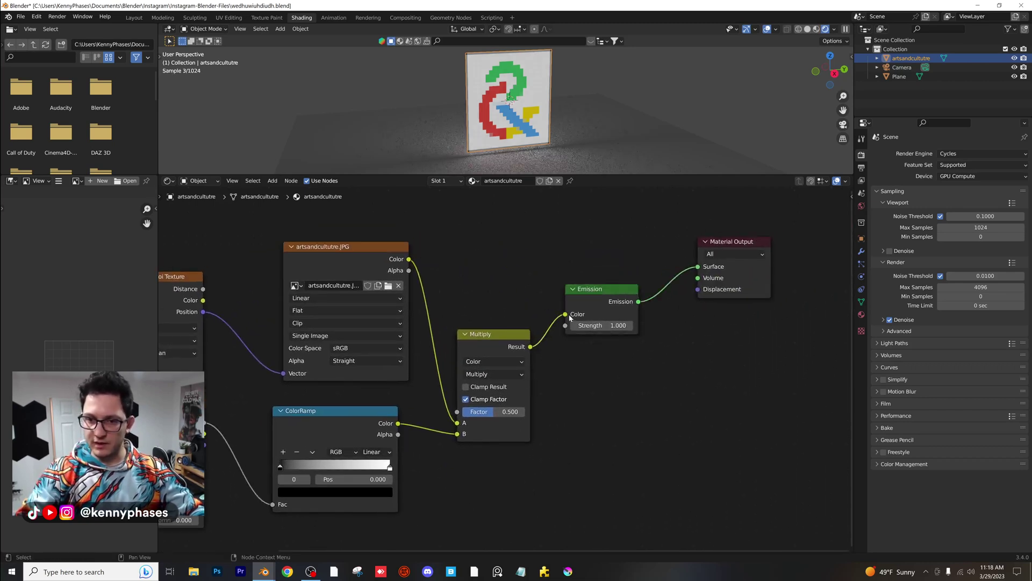
Step: Raise the shared Value node to 39.2 for smaller pixels on the image plane
scroll(562, 116, up, 6)
shift+middle_drag(565, 121, 567, 140)
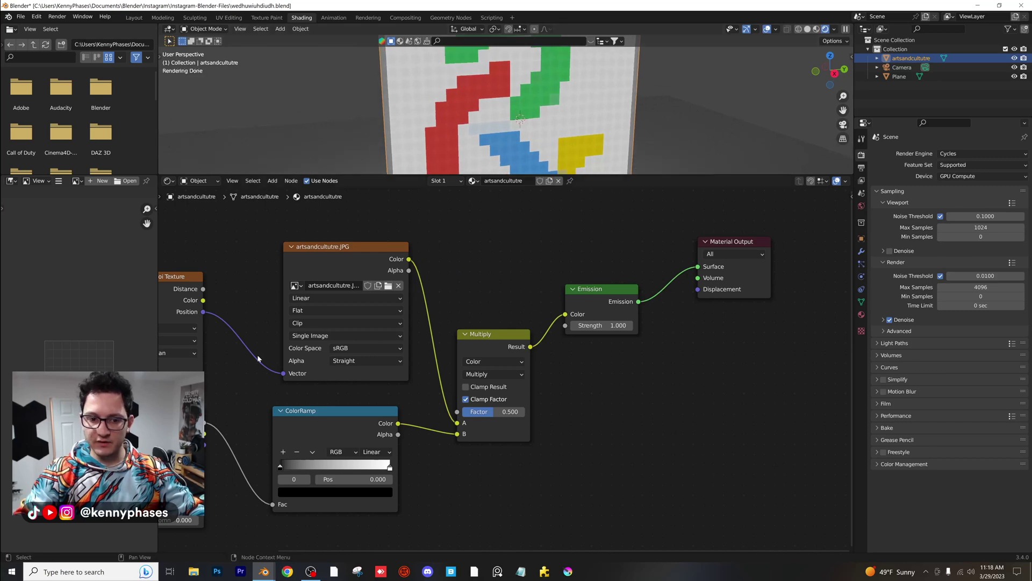
scroll(258, 359, down, 2)
middle_drag(258, 359, 390, 312)
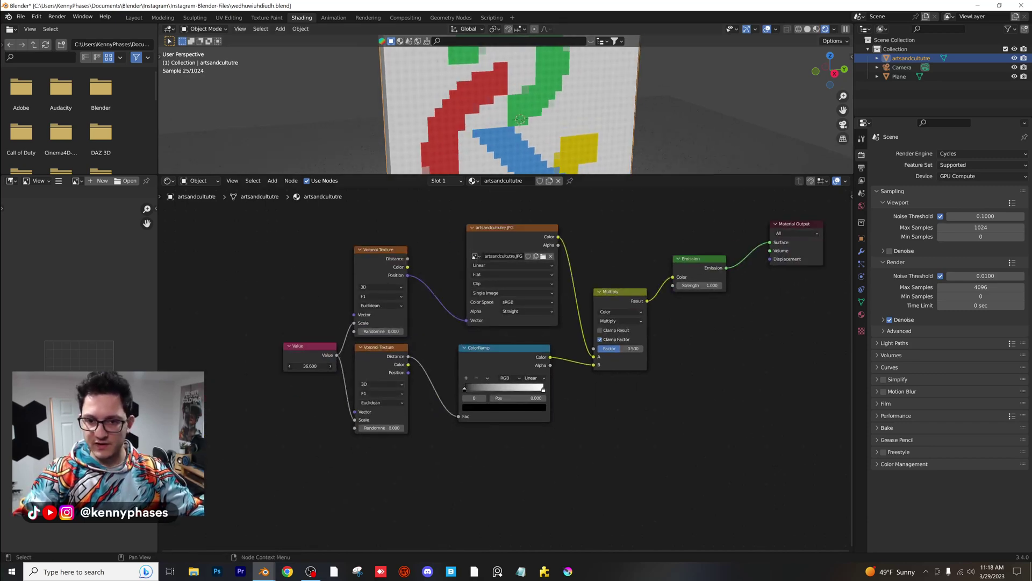
drag(307, 368, 321, 367)
Step: Move the ColorRamp's white stop just past the middle and its black stop to 0.588 right beside it
scroll(507, 370, up, 5)
middle_drag(571, 387, 573, 393)
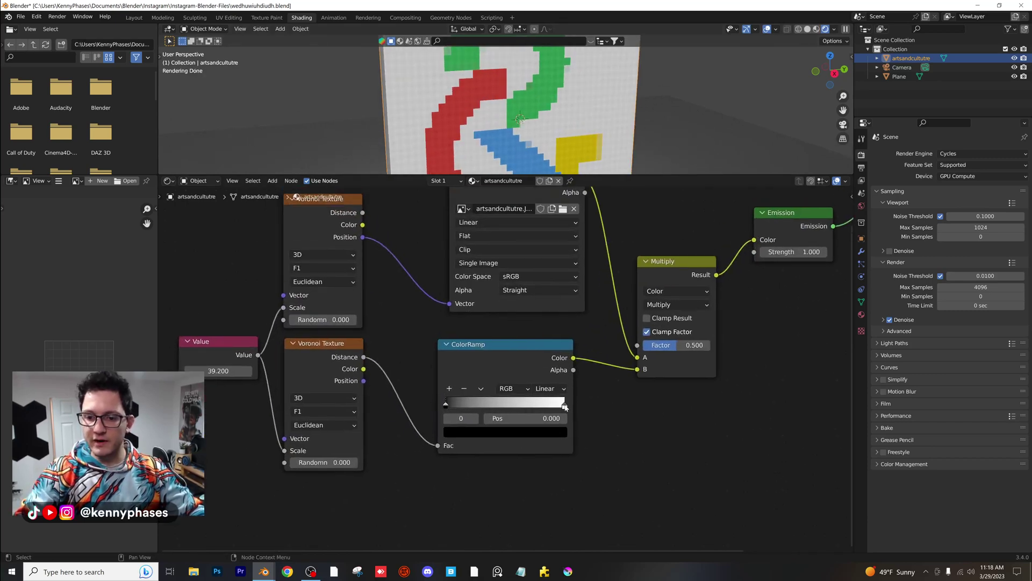
drag(566, 407, 520, 404)
drag(454, 405, 518, 412)
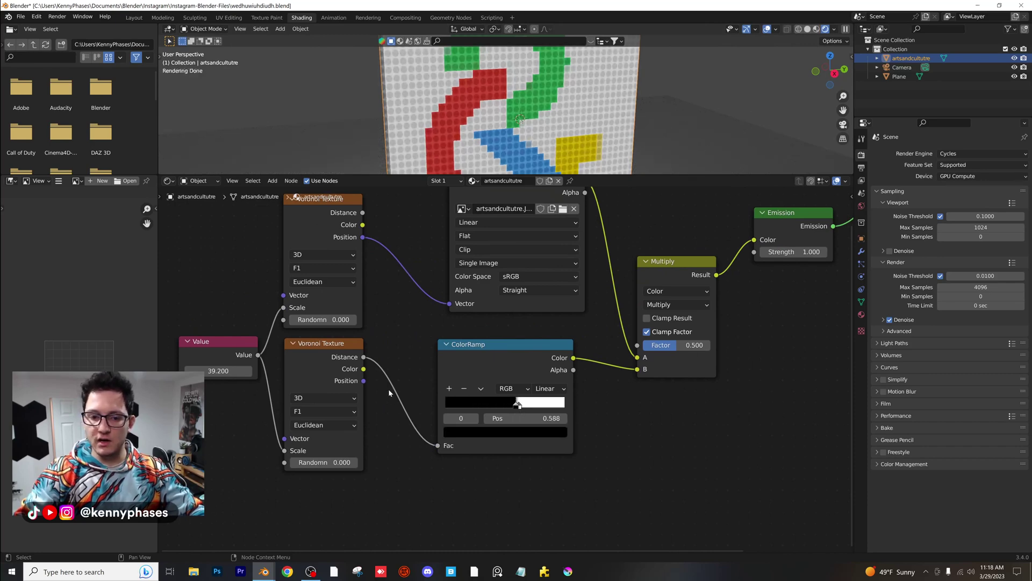
Step: Change the lower Voronoi Texture's feature output to Distance to Edge
middle_drag(389, 393, 418, 394)
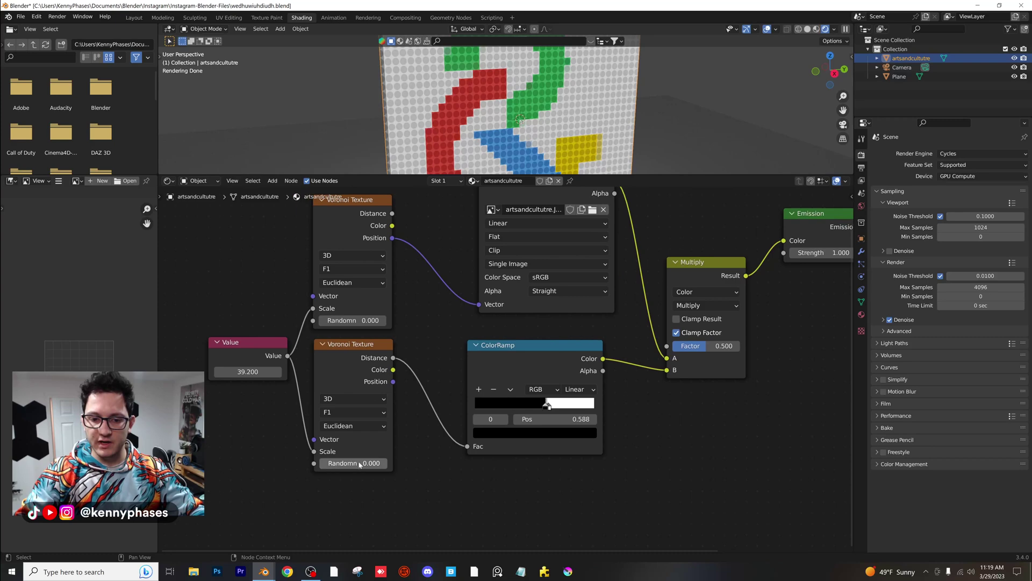
click(363, 428)
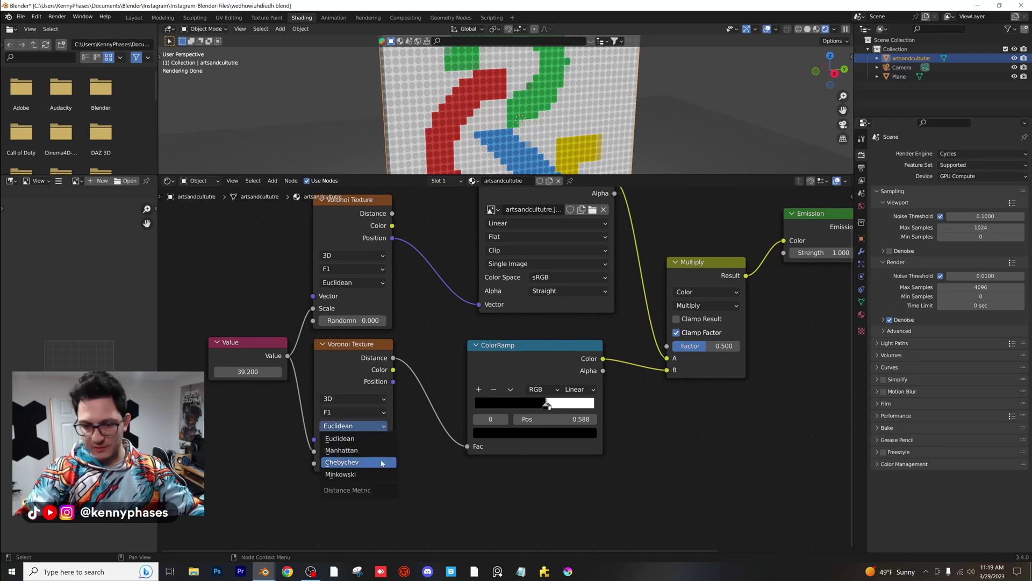
click(355, 451)
click(370, 412)
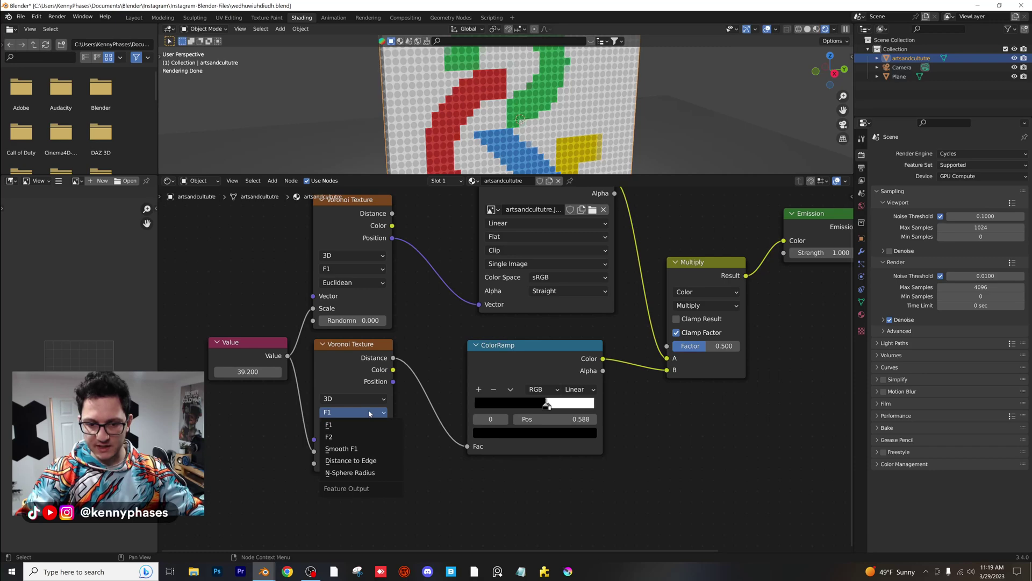
click(375, 461)
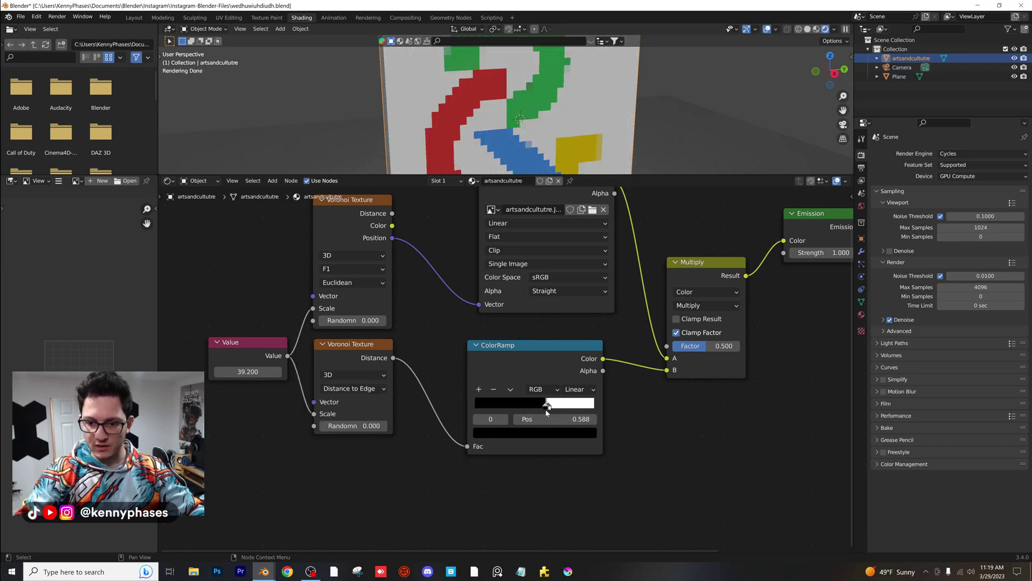
Step: Move the ColorRamp's black stop to the start and its white stop to 0.088, and shift the lower Voronoi node slightly down
drag(547, 406, 427, 403)
drag(548, 406, 490, 404)
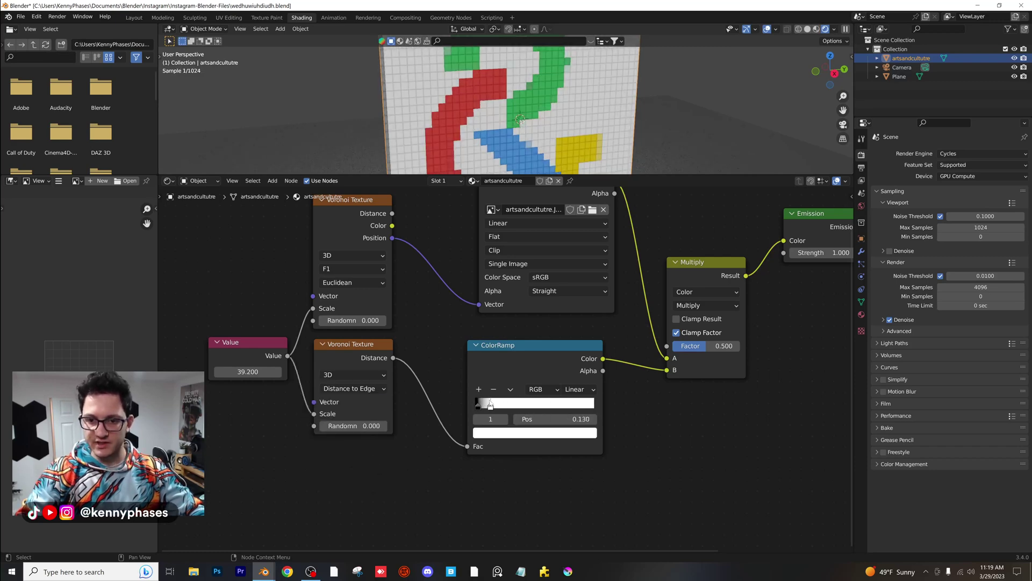
scroll(584, 119, up, 5)
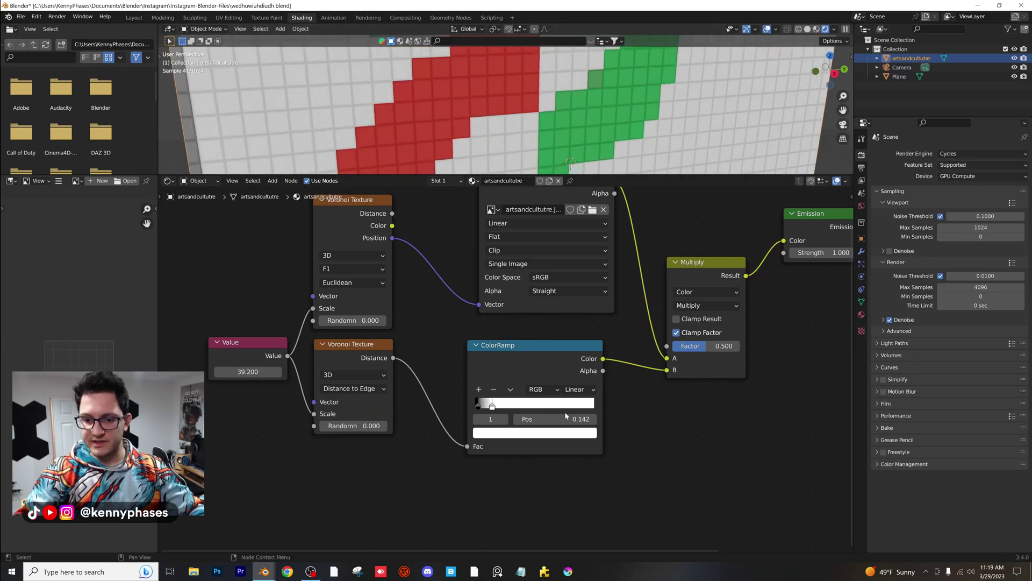
mouse_move(488, 405)
mouse_down()
mouse_move(543, 411)
mouse_move(482, 409)
mouse_up()
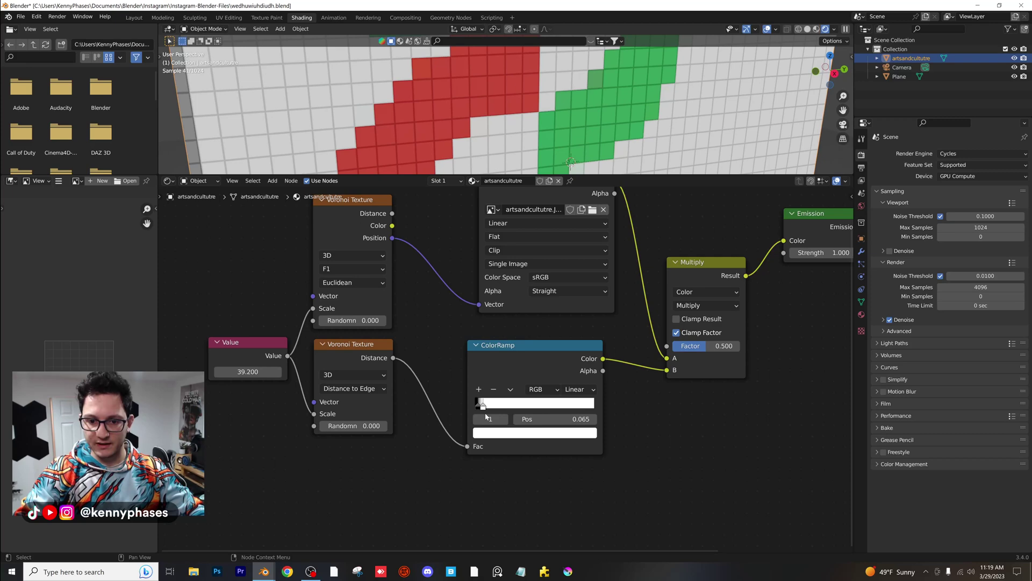
middle_drag(412, 397, 408, 422)
drag(365, 370, 369, 390)
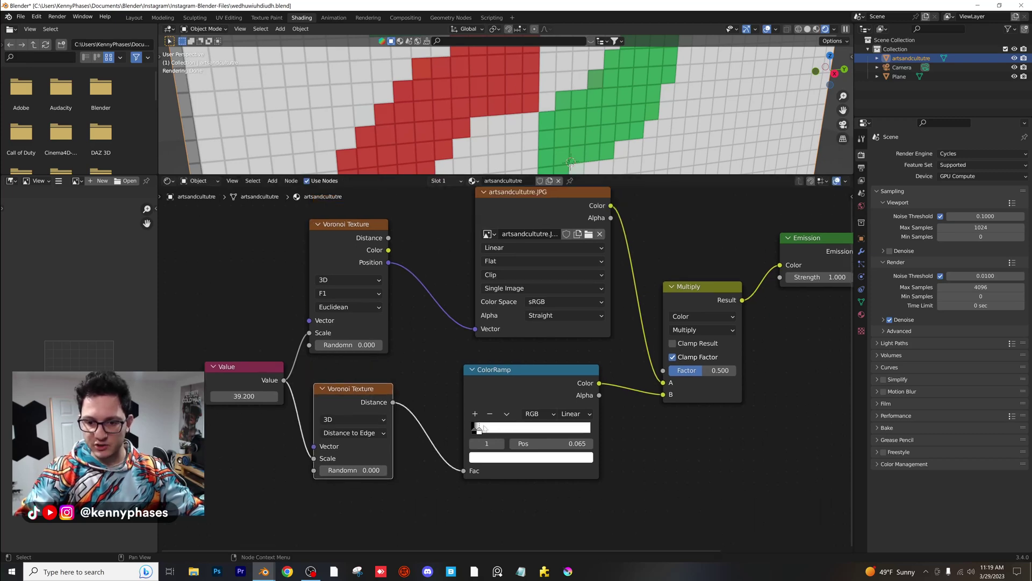
drag(496, 432, 480, 436)
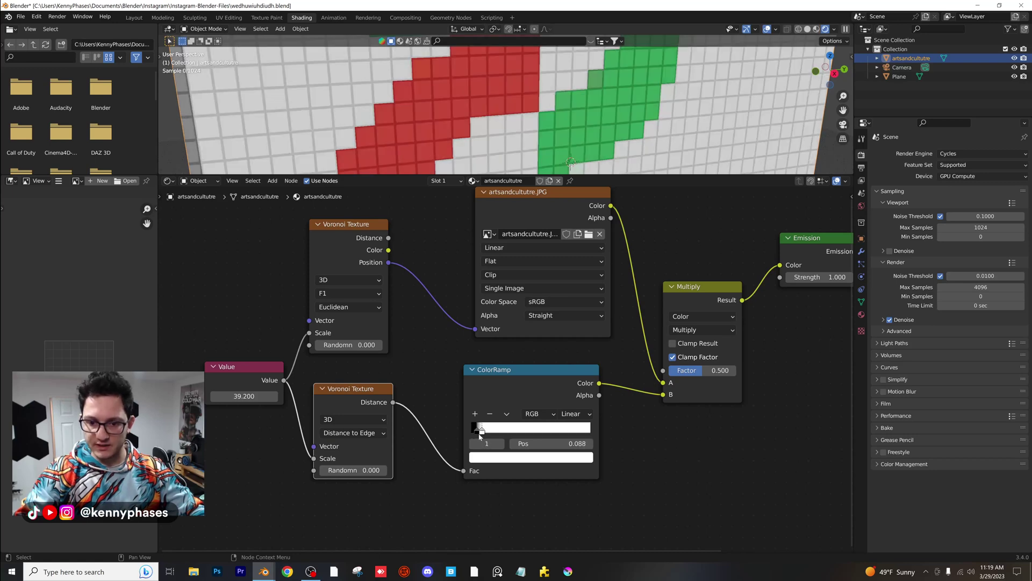
Step: Set the shared Value node to 27.6 and enlarge the 3D viewport above the node editor
scroll(541, 89, down, 8)
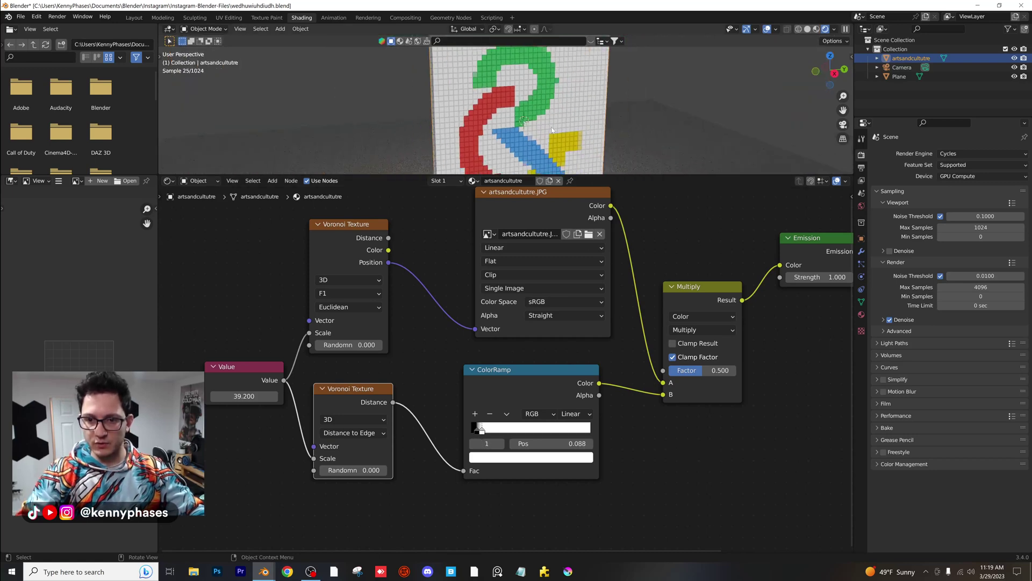
drag(242, 397, 214, 398)
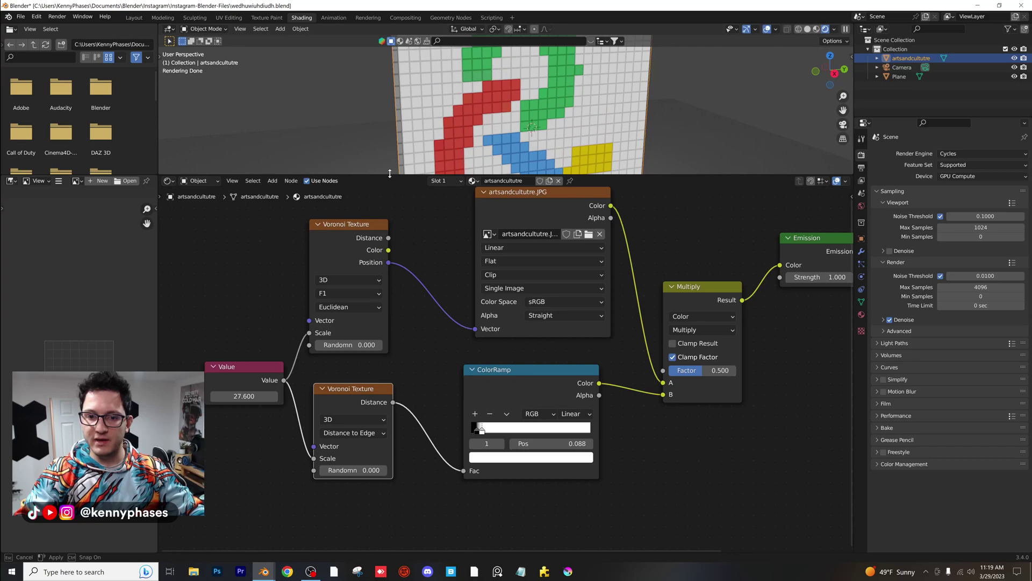
drag(389, 175, 389, 251)
scroll(466, 388, down, 5)
middle_drag(466, 388, 435, 395)
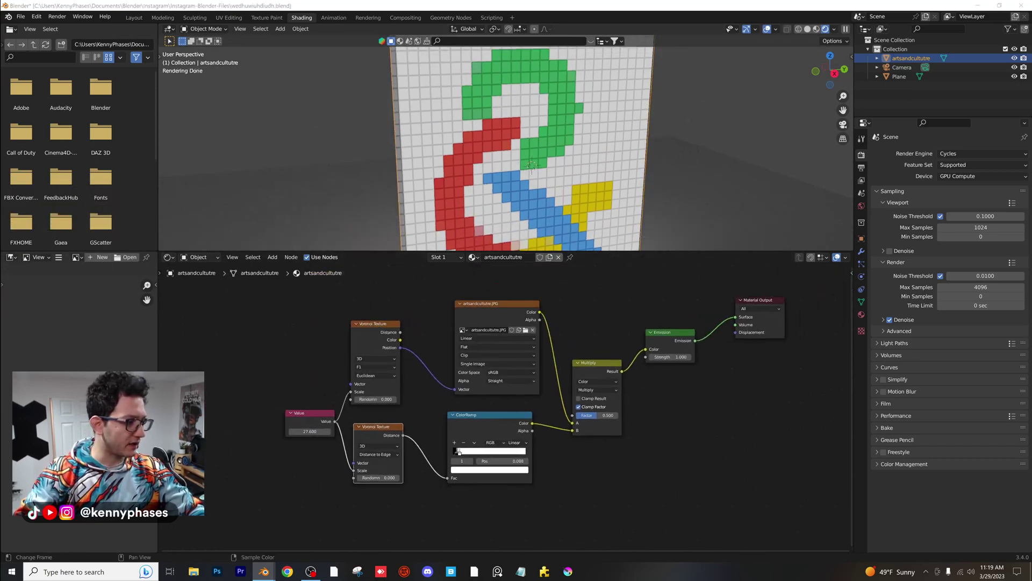
key(Home)
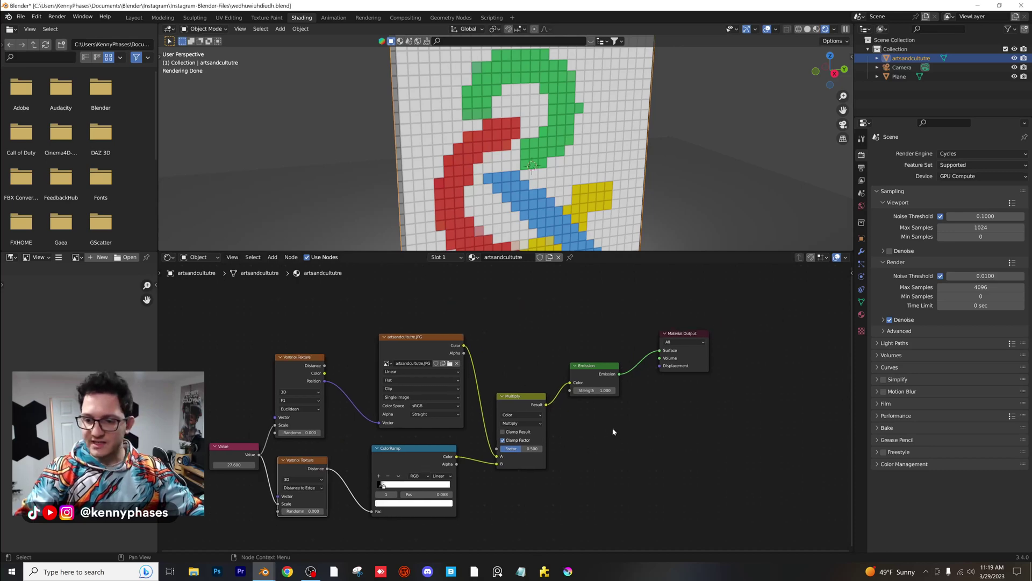
drag(596, 252, 596, 321)
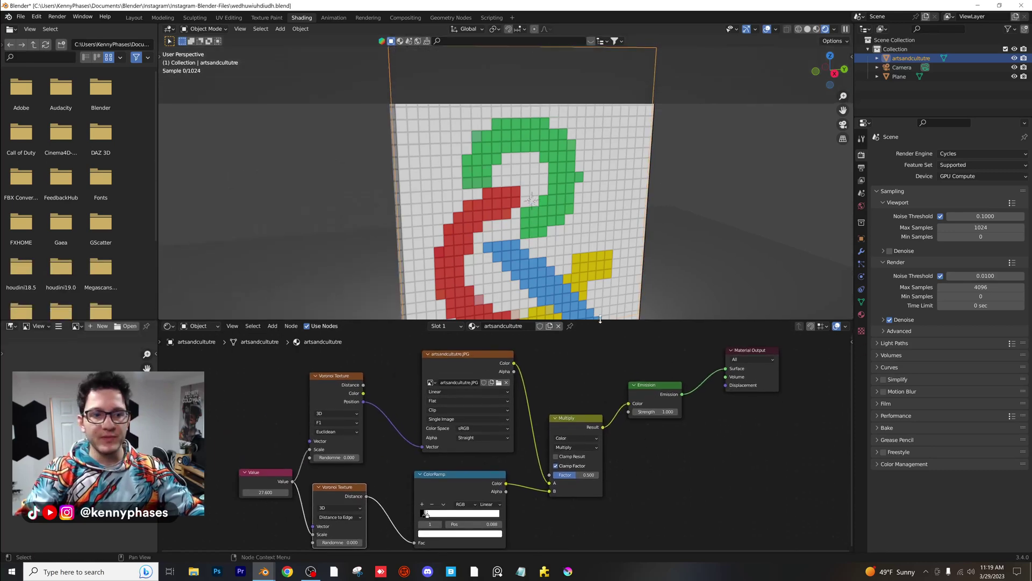
Step: Lower the shared Value node to 16.3 for larger pixels and view the whole screen plane
middle_drag(379, 509, 505, 476)
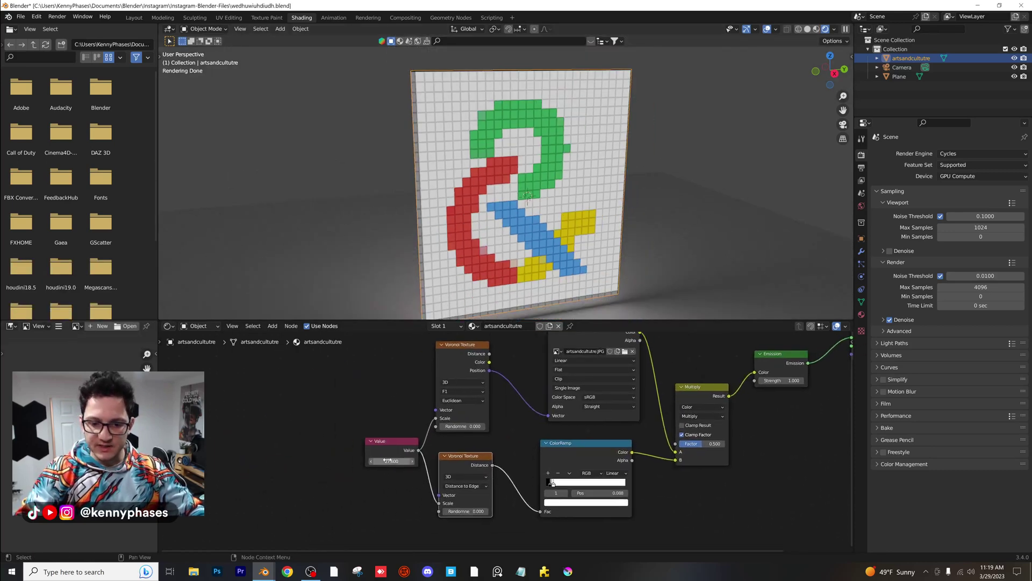
scroll(505, 476, up, 7)
drag(317, 477, 289, 475)
scroll(527, 433, down, 3)
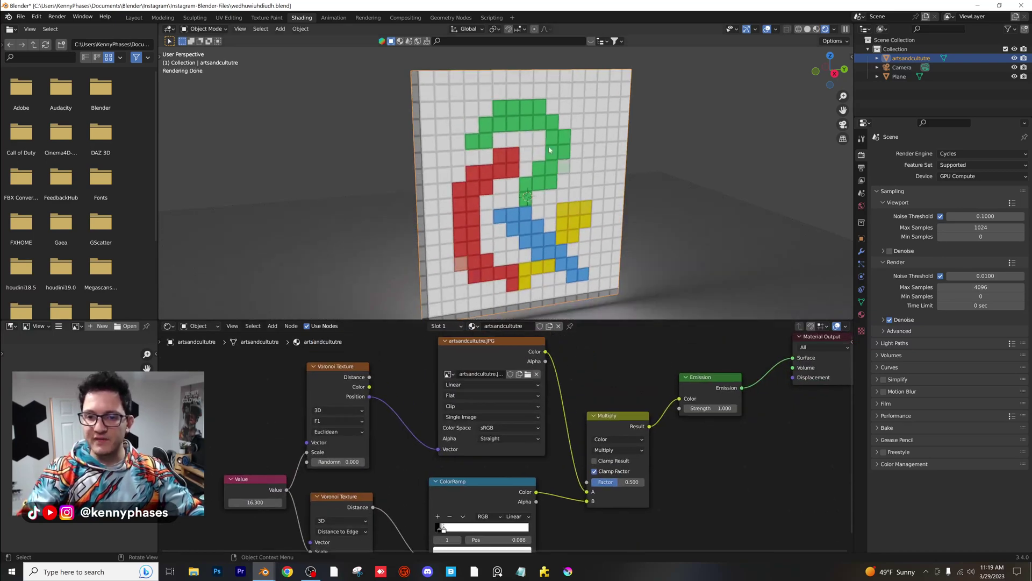
scroll(556, 187, down, 4)
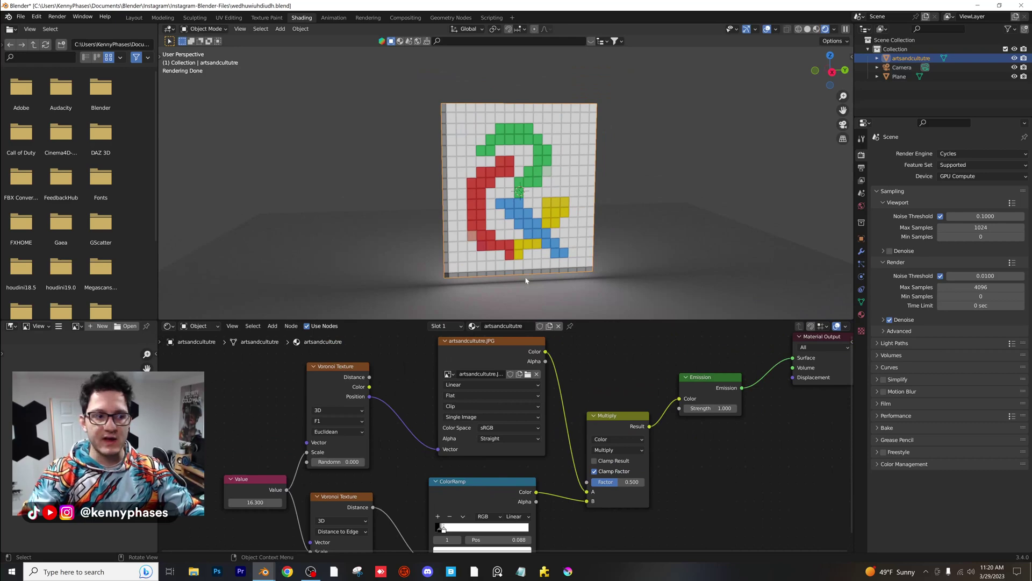
Step: Replace the image in the image texture node with modified-lava.jpg from the Random-Images folder
scroll(617, 485, up, 3)
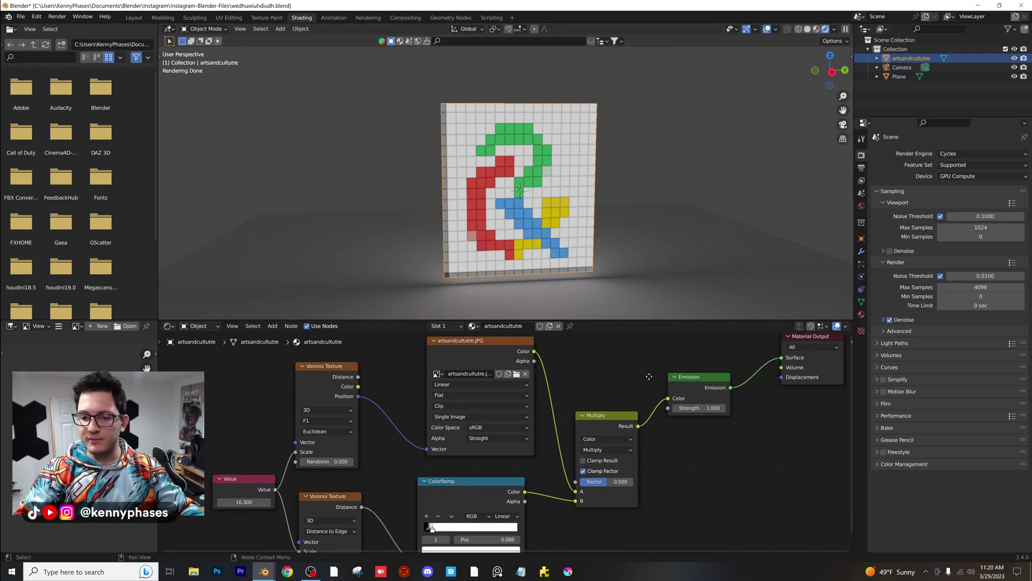
click(500, 398)
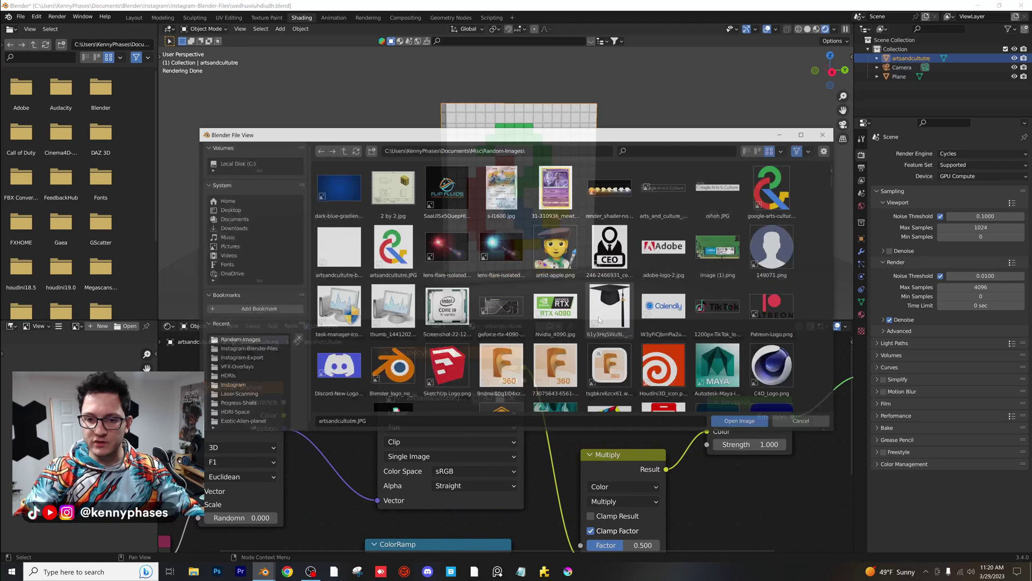
scroll(475, 288, down, 3)
scroll(479, 324, down, 3)
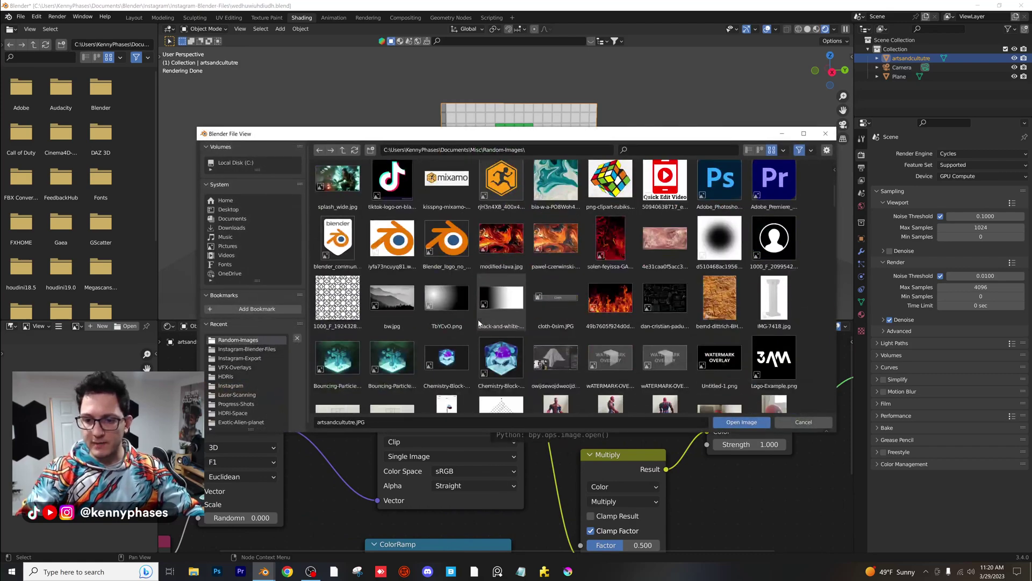
double_click(504, 240)
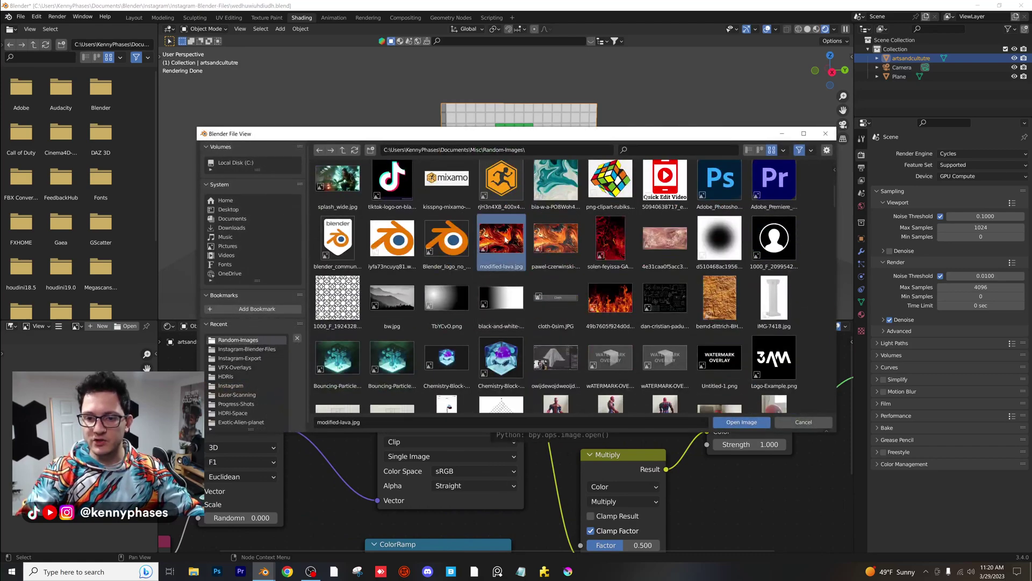
Step: Set the shared Value node to 27.4 for finer pixels on the lava image
scroll(286, 465, down, 1)
middle_drag(286, 465, 463, 380)
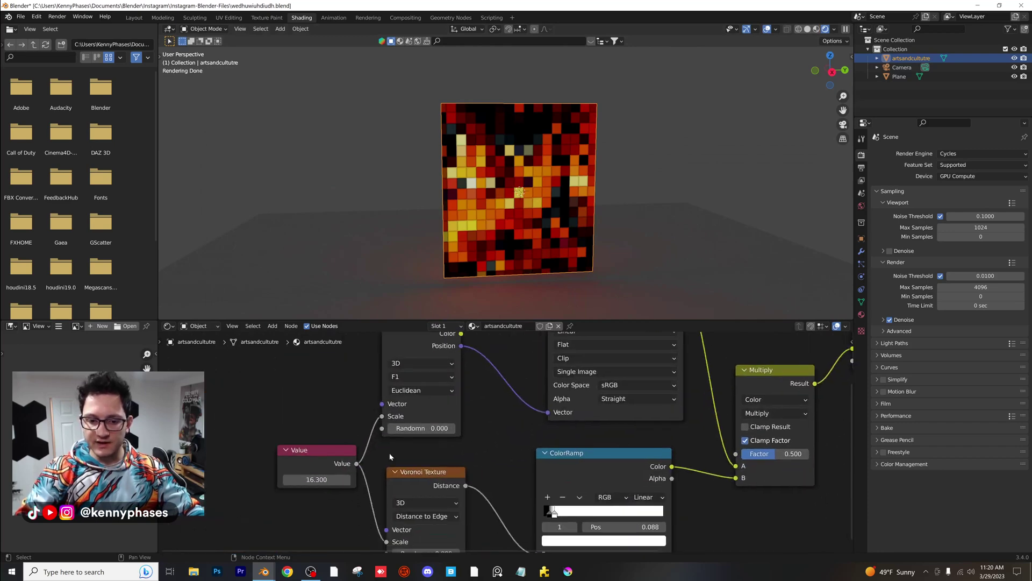
drag(318, 480, 297, 480)
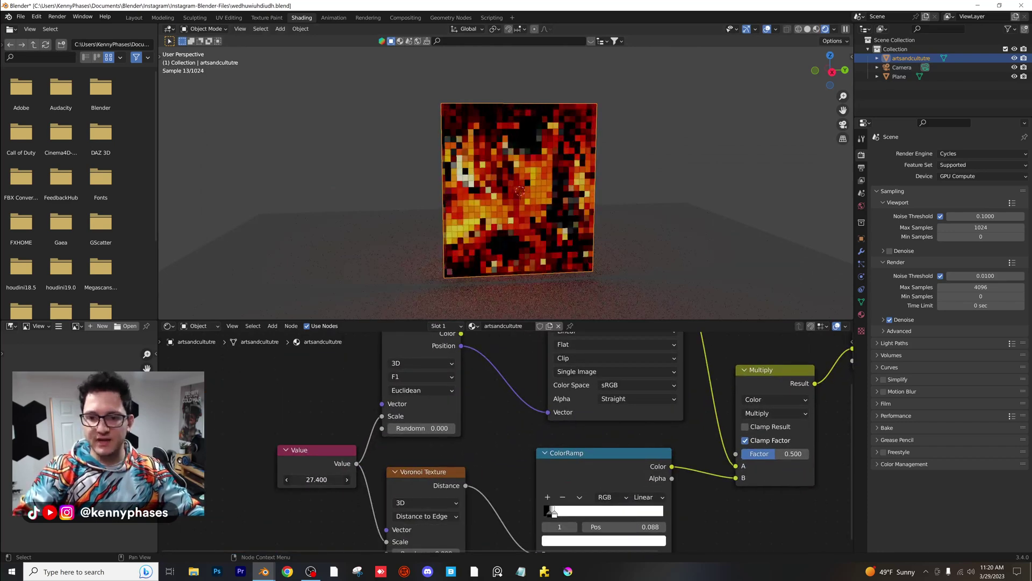
Step: Set the shared Value node to 31 and move the ColorRamp's white stop to position 0.124 for thicker grid lines
scroll(553, 204, up, 3)
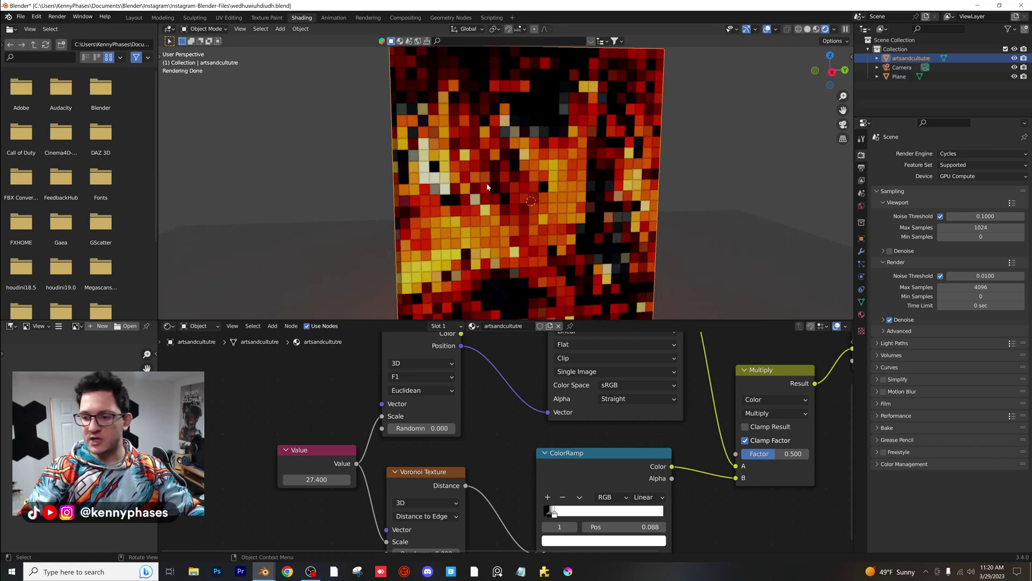
scroll(553, 195, down, 2)
scroll(565, 450, down, 2)
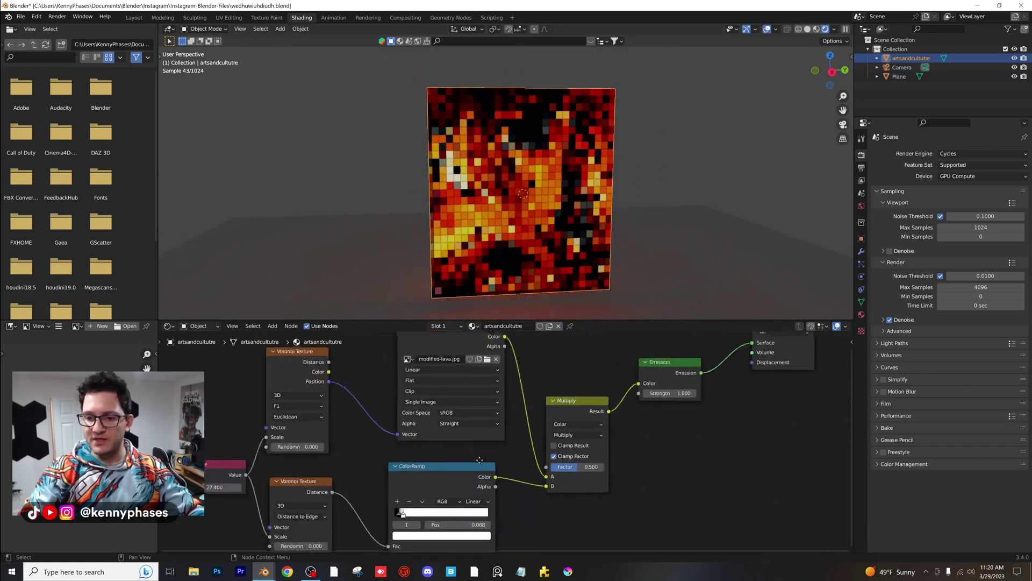
scroll(551, 183, up, 4)
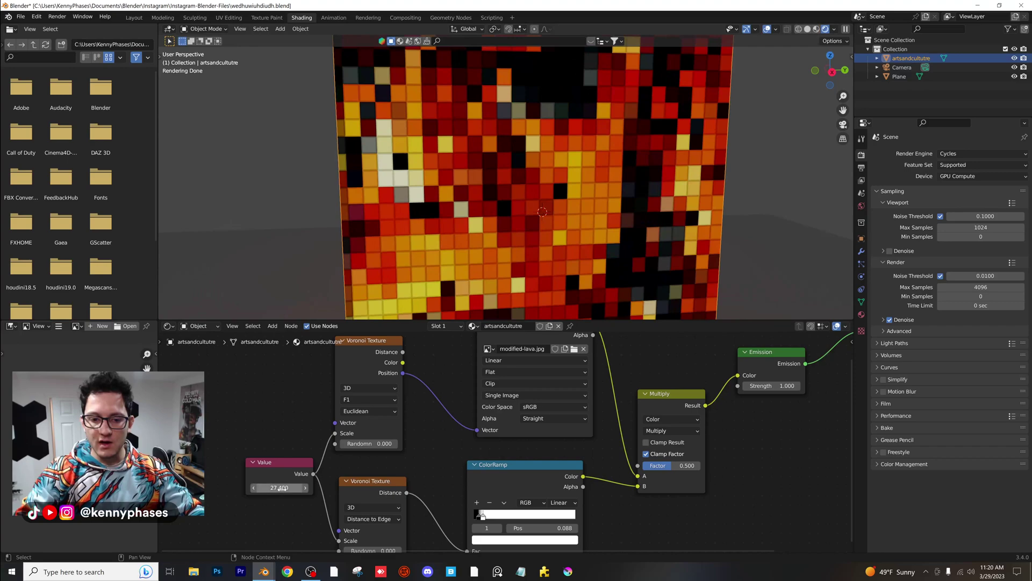
mouse_move(280, 487)
mouse_down()
mouse_move(260, 487)
mouse_move(276, 488)
mouse_up()
scroll(430, 247, down, 5)
middle_drag(499, 480, 514, 461)
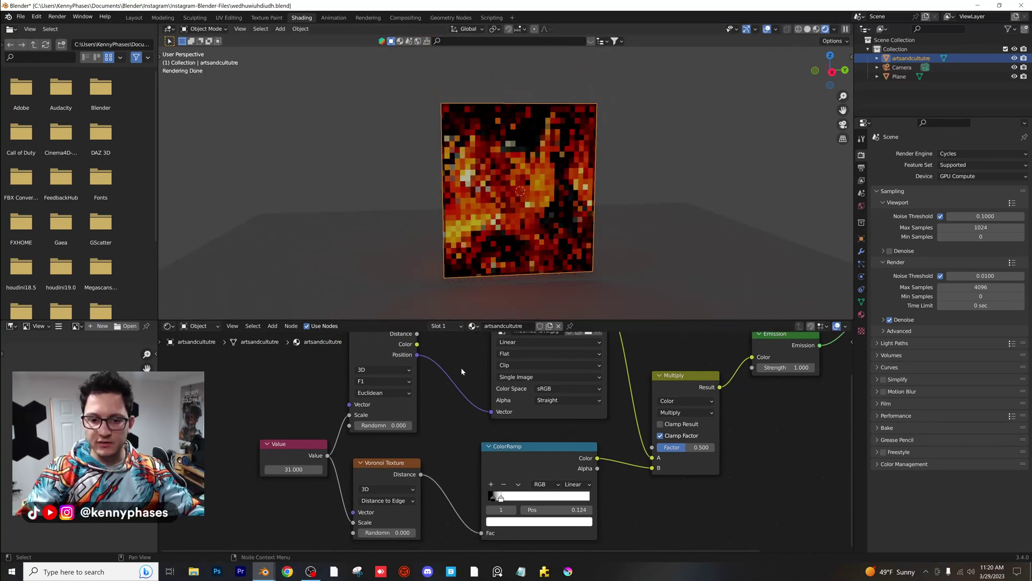
Step: Lower the shared Value node to 18.1 for larger pixels and check the lava image on the screen plane
drag(308, 470, 293, 470)
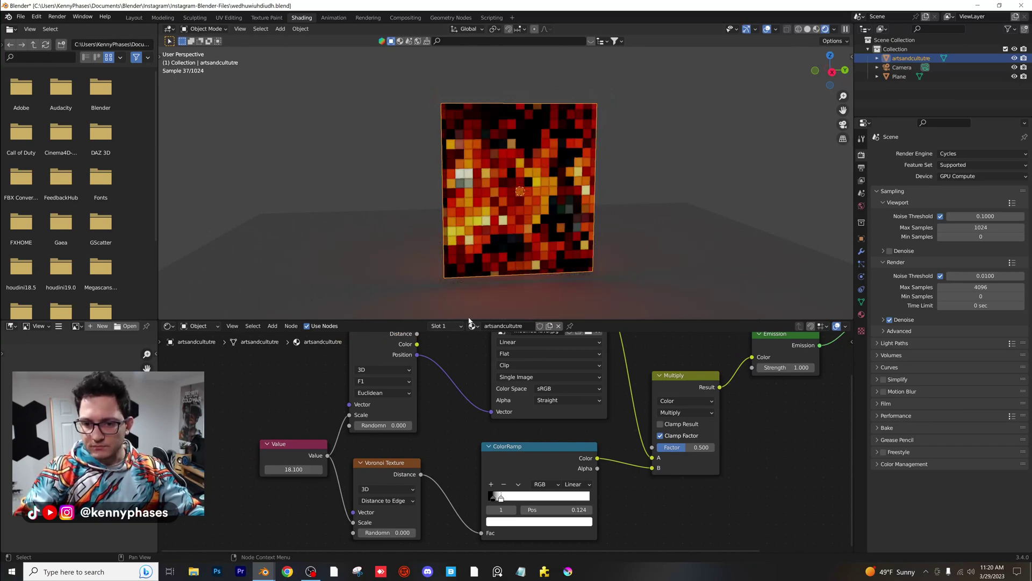
scroll(542, 198, up, 2)
middle_drag(542, 198, 544, 202)
scroll(575, 376, down, 3)
middle_drag(588, 391, 587, 414)
scroll(578, 376, up, 2)
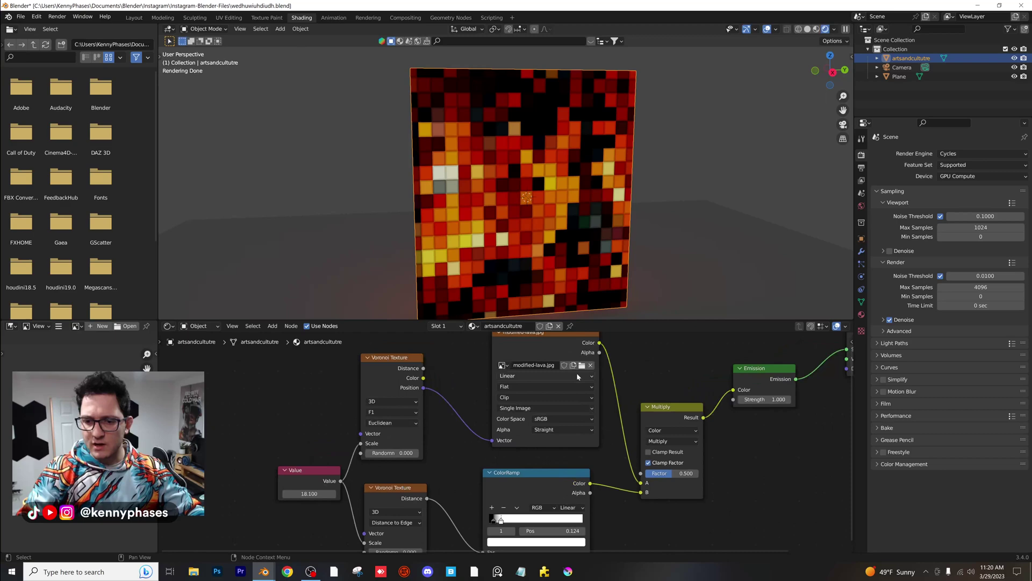
Step: Replace the texture's image with the Even-Distribution movie from the Instagram-Export folder and raise the shared Value to 91.2
click(582, 366)
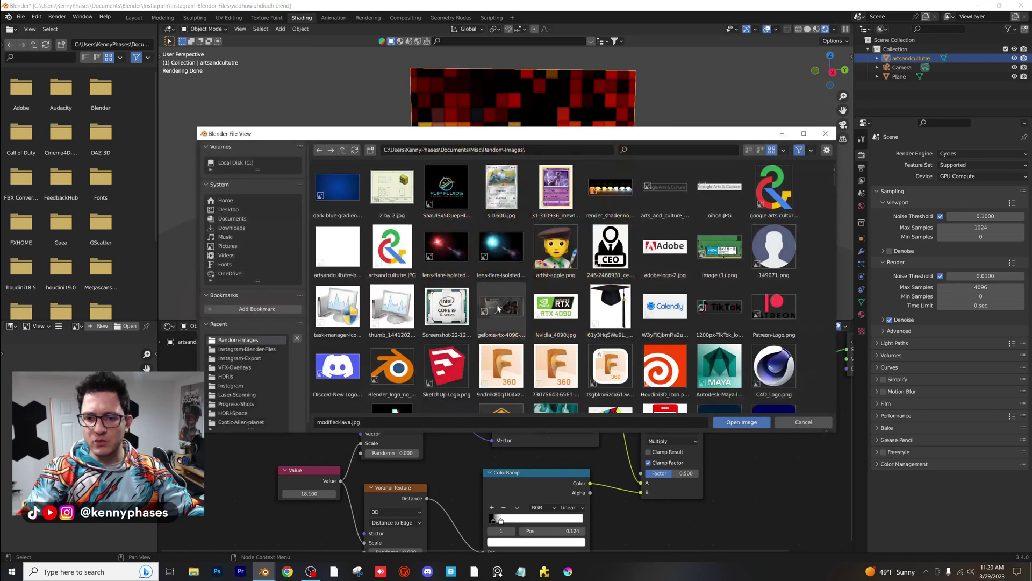
click(249, 357)
scroll(481, 327, down, 1)
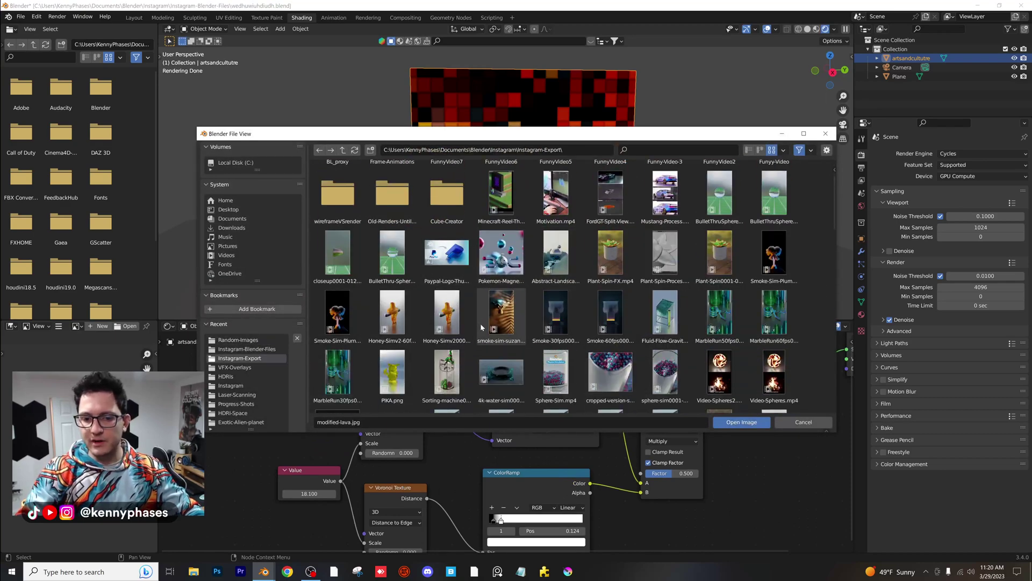
scroll(564, 295, down, 1)
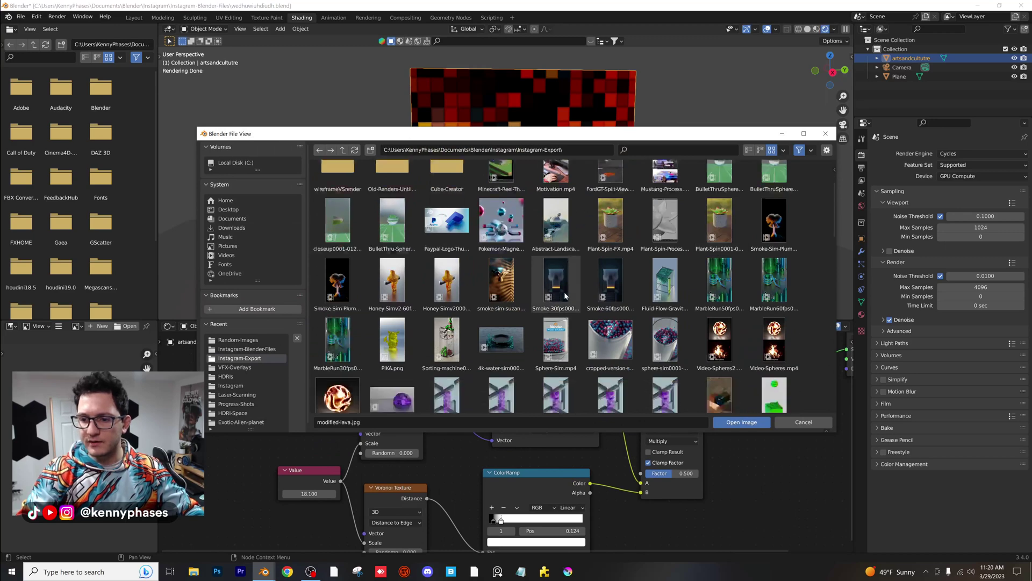
scroll(583, 289, down, 5)
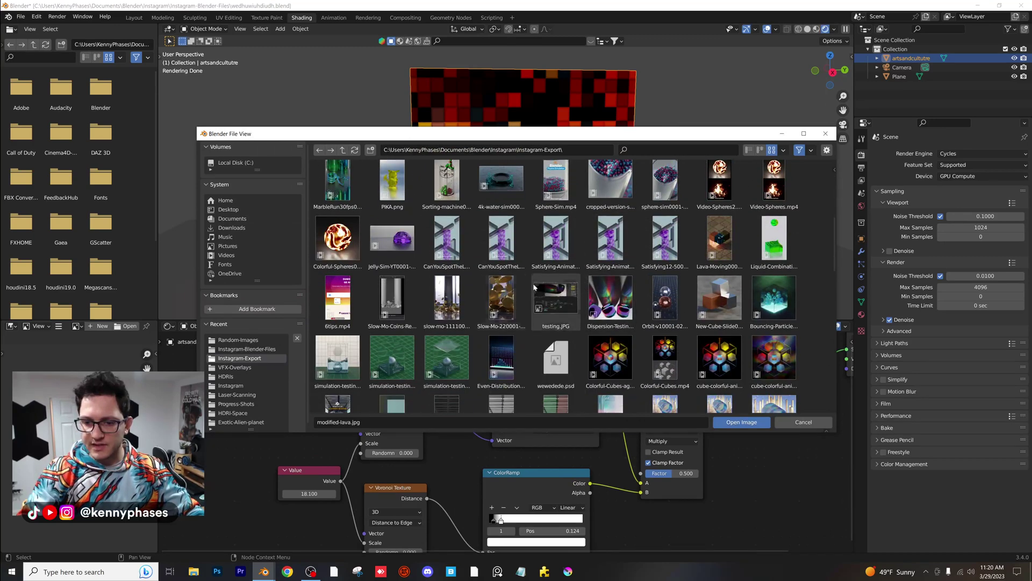
scroll(529, 264, down, 2)
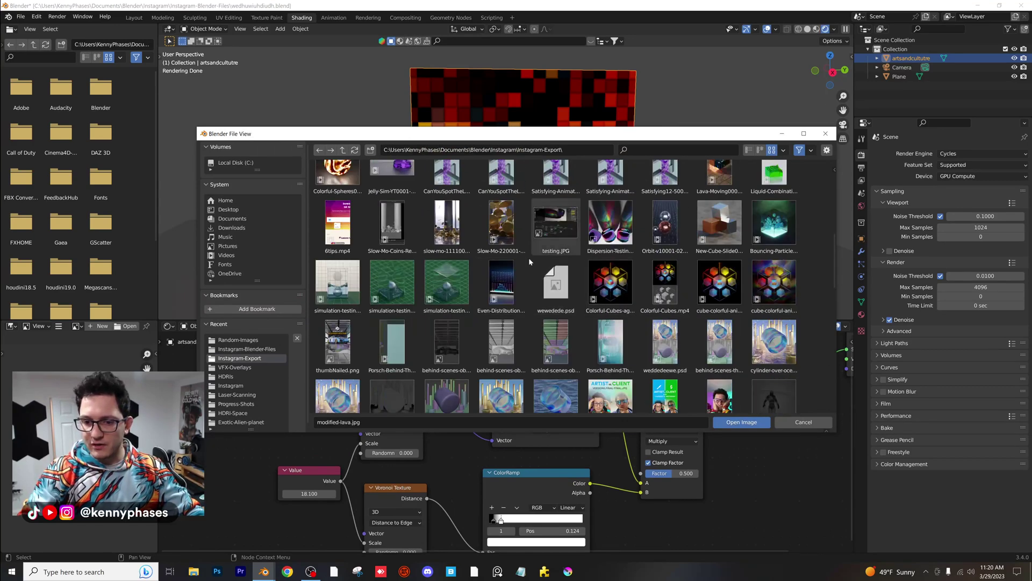
double_click(509, 285)
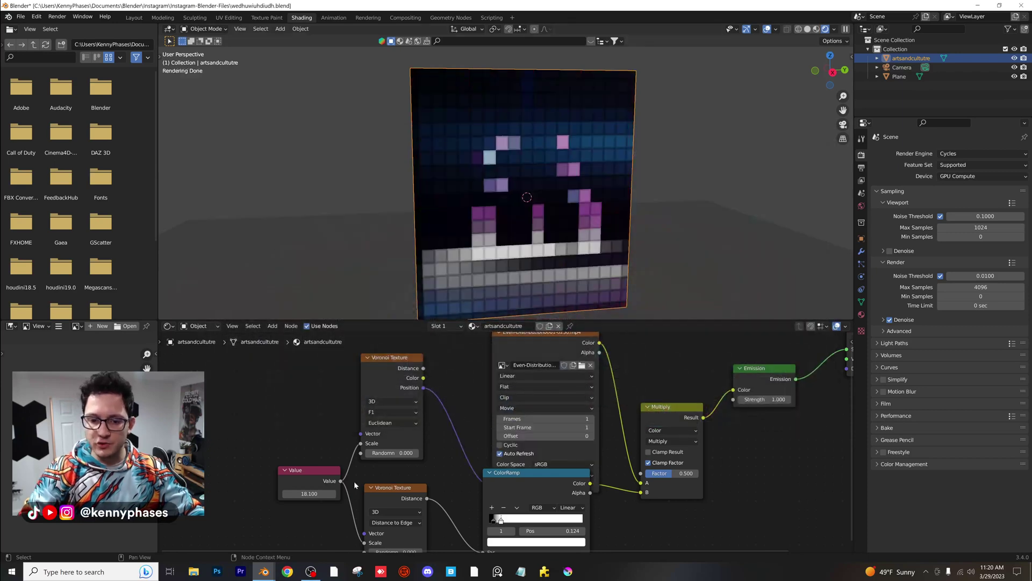
drag(309, 494, 735, 494)
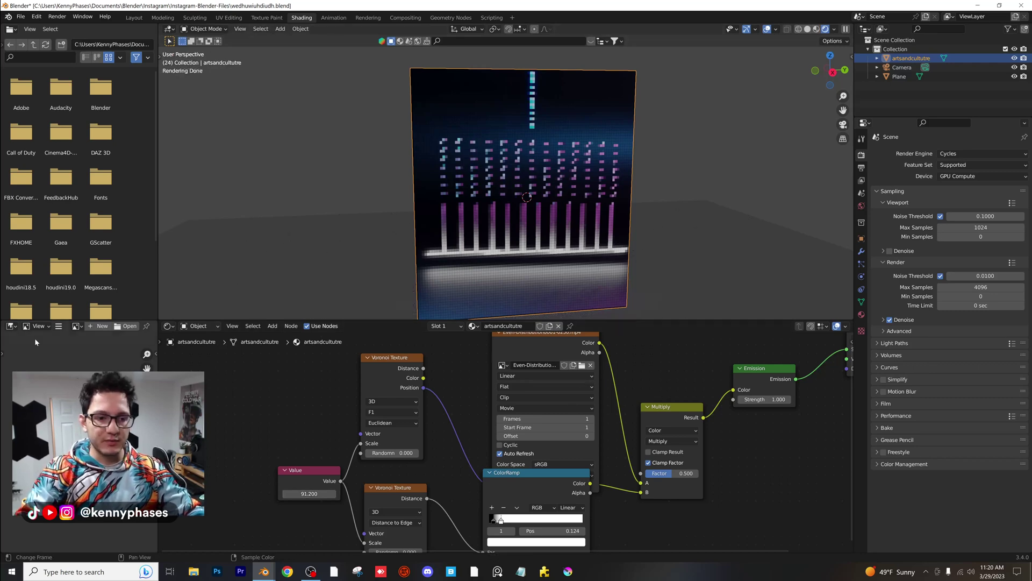
Step: Turn the image editor area beside the node editor into a Dope Sheet and widen it
click(10, 326)
click(136, 352)
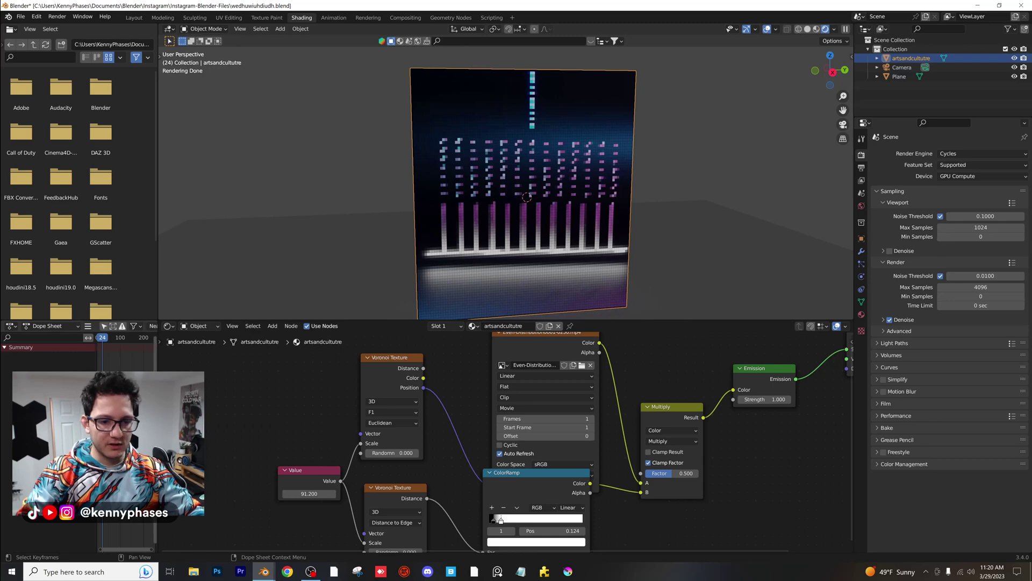
drag(158, 424, 364, 424)
middle_drag(222, 441, 205, 408)
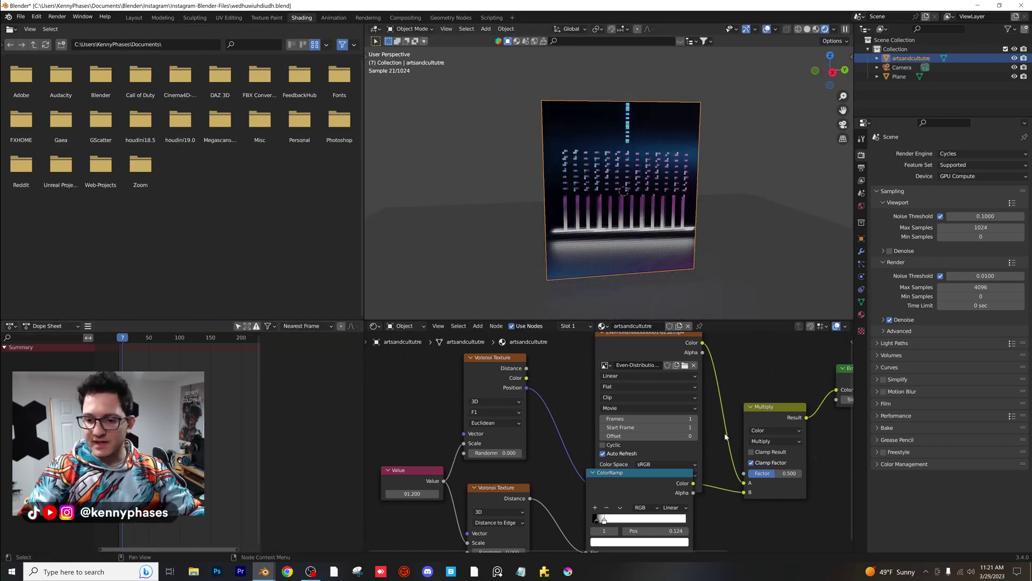
Step: Set the movie texture's Frames to 272 and play the animation on the screen plane
scroll(645, 408, up, 3)
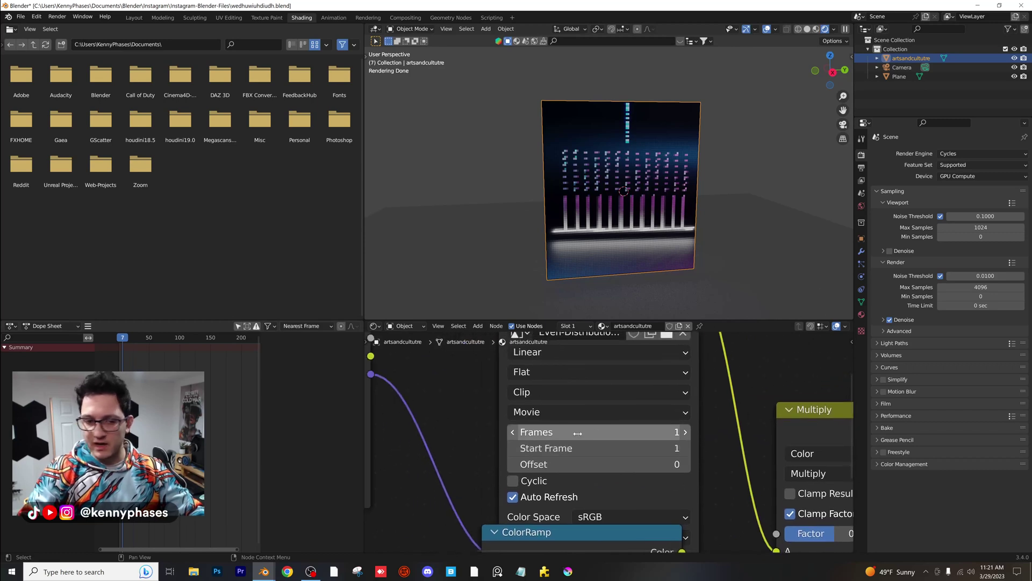
drag(572, 432, 589, 432)
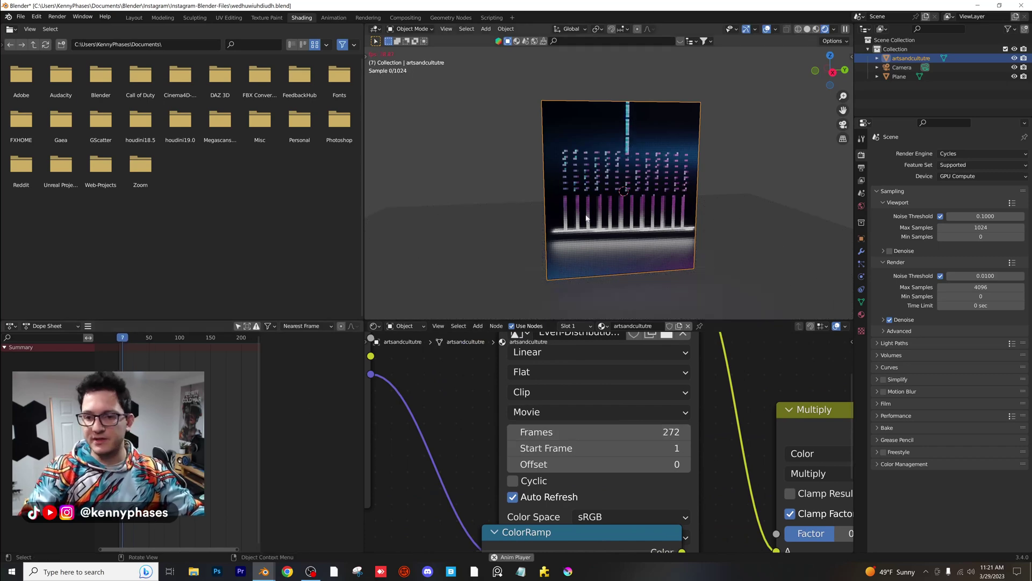
scroll(626, 186, up, 2)
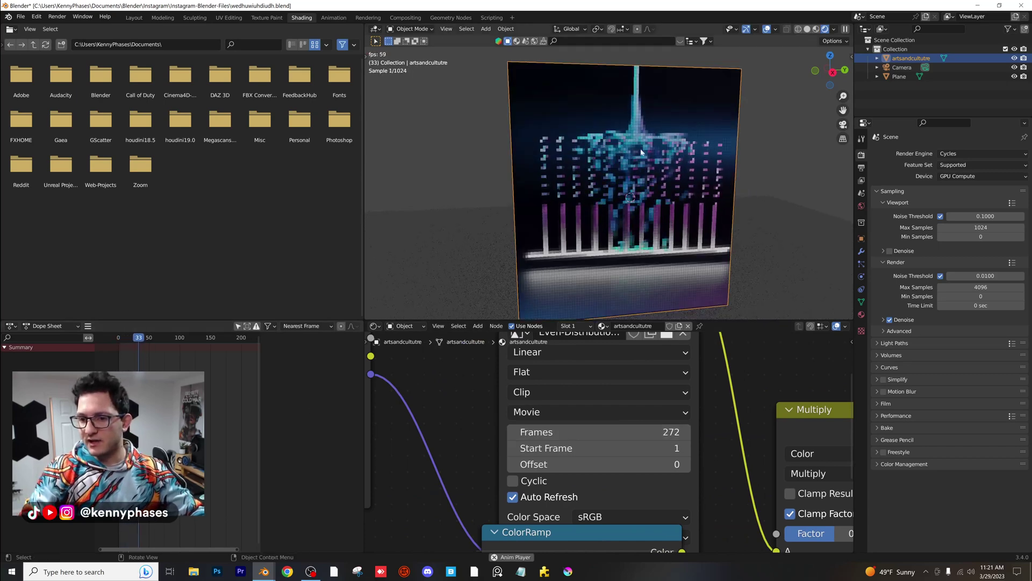
key(space)
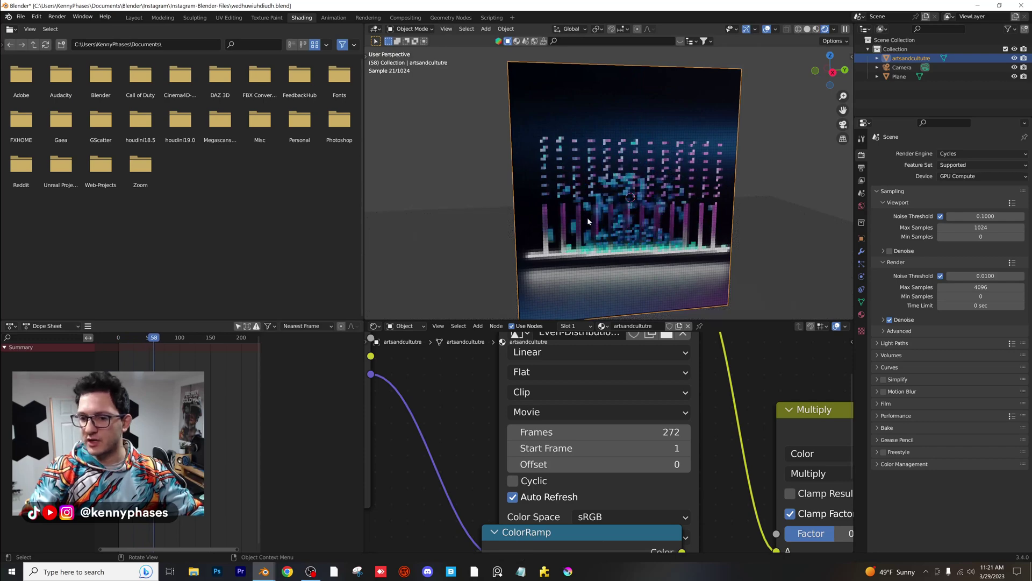
Step: Lower the shared Value node to 38.7 and replay the movie from near the start of the timeline
scroll(538, 424, down, 5)
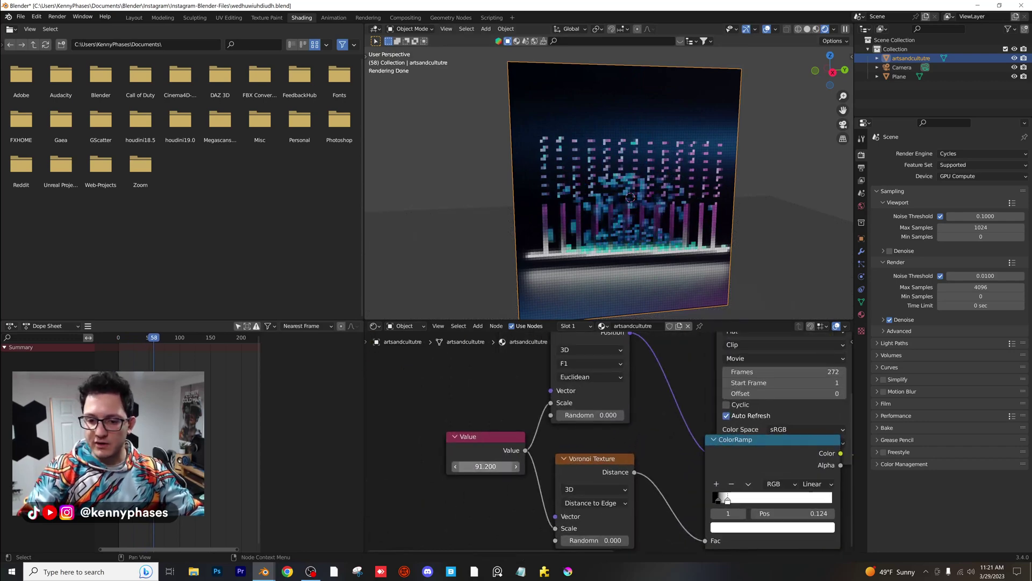
drag(486, 467, 452, 466)
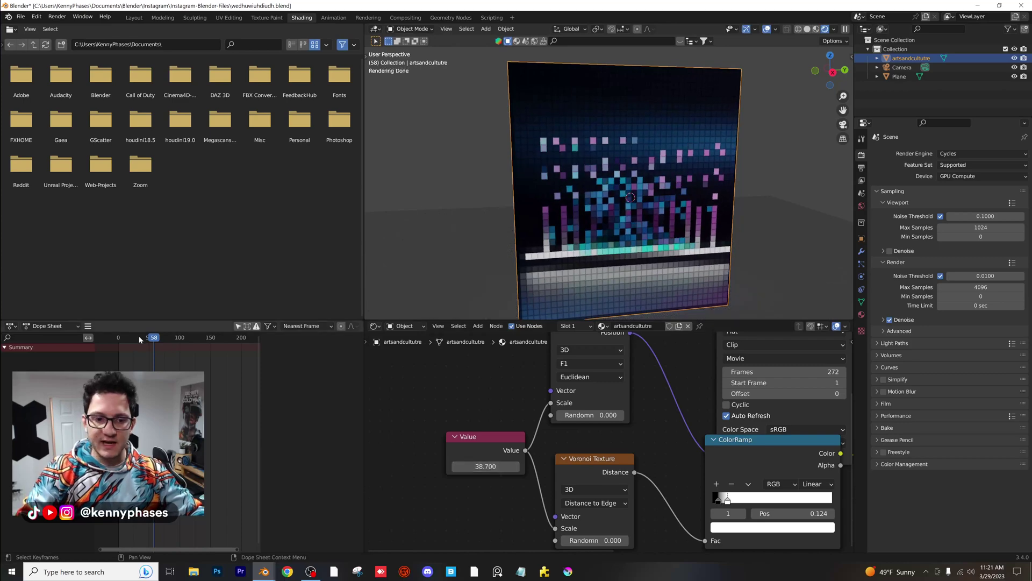
drag(139, 338, 123, 338)
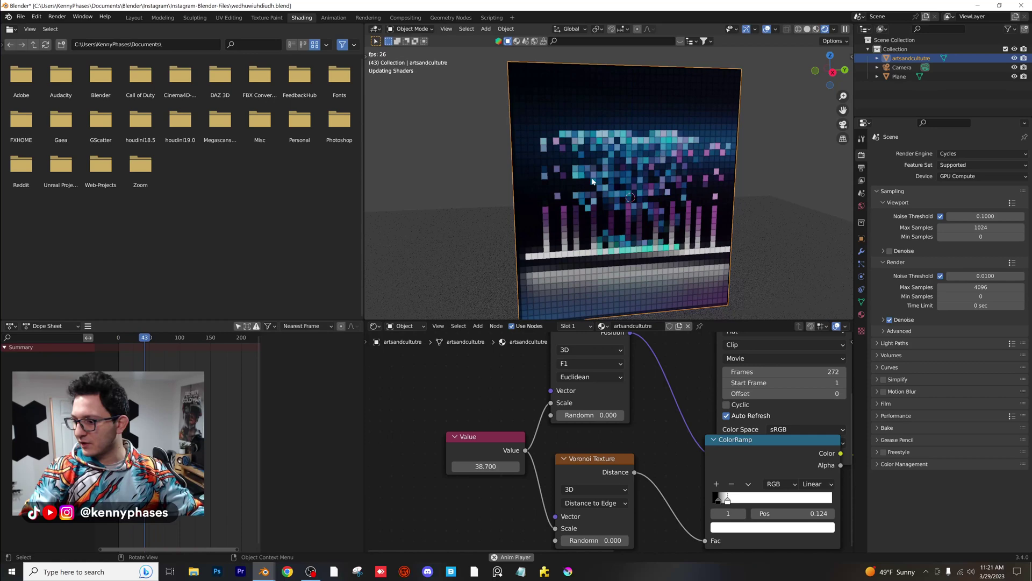
key(space)
Step: Set the Emission node's strength to 5, and save the file with the screen plane deselected
scroll(613, 435, down, 7)
middle_drag(839, 409, 606, 431)
scroll(608, 432, up, 3)
scroll(663, 429, up, 4)
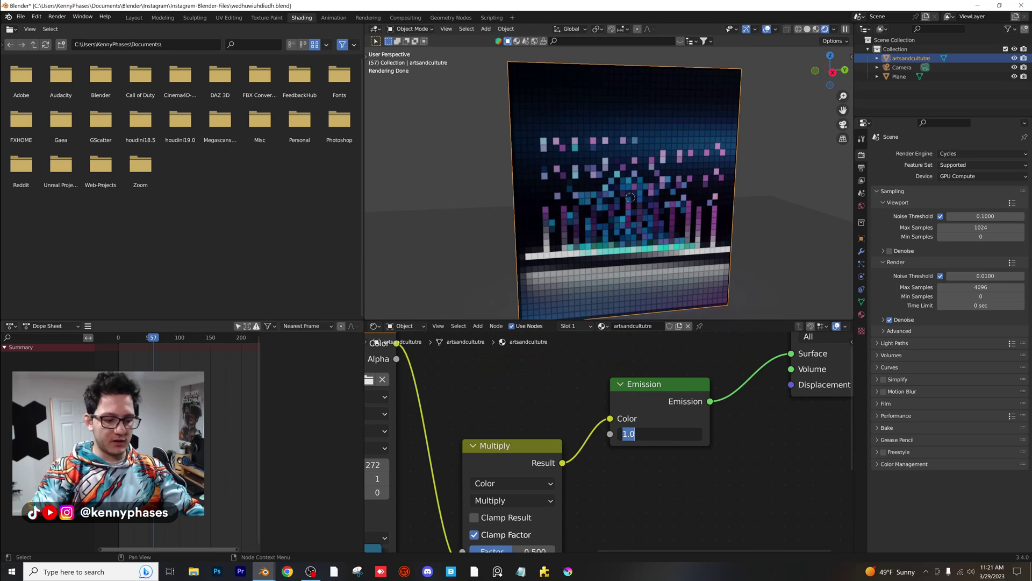
text(5)
key(Return)
scroll(645, 200, down, 2)
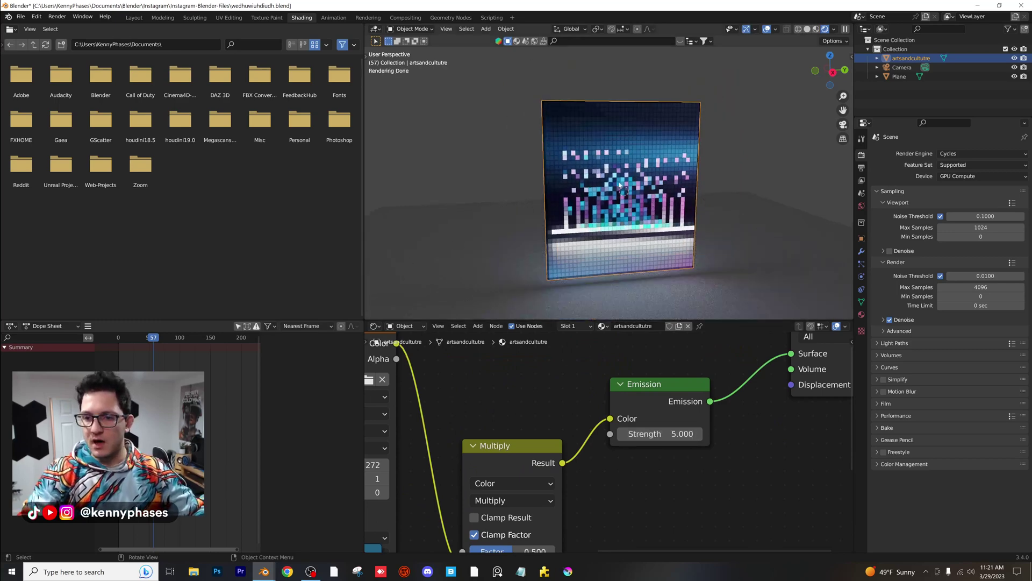
middle_drag(654, 203, 728, 178)
click(733, 161)
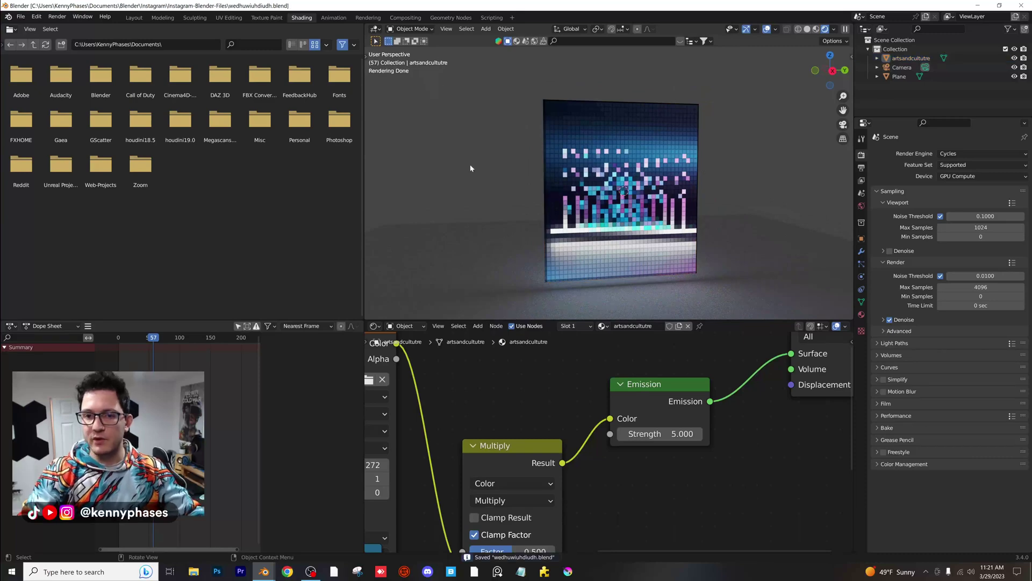
Step: Switch to the Layout workspace and view the scene with its camera from the top
click(901, 67)
scroll(699, 80, down, 5)
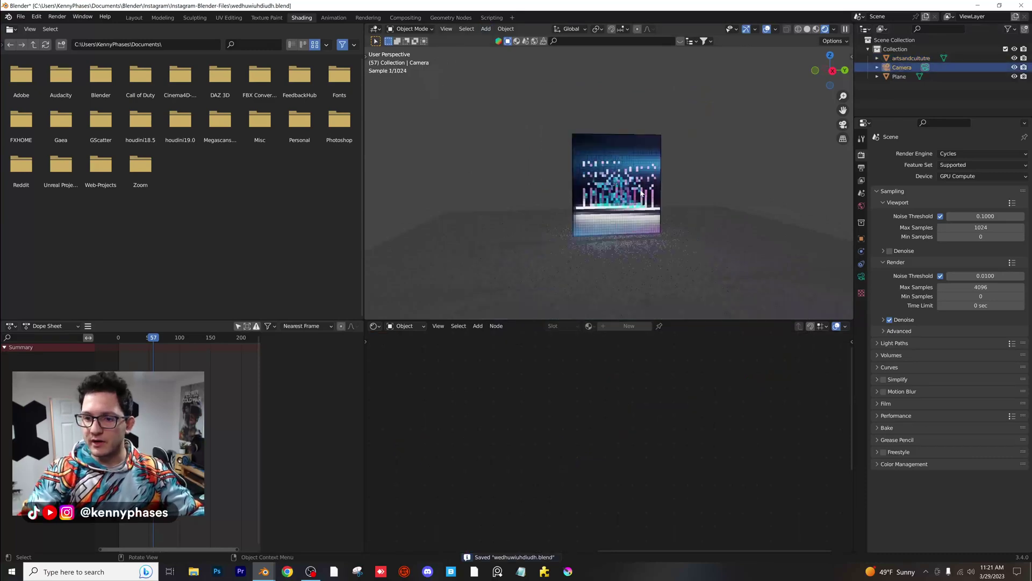
click(134, 18)
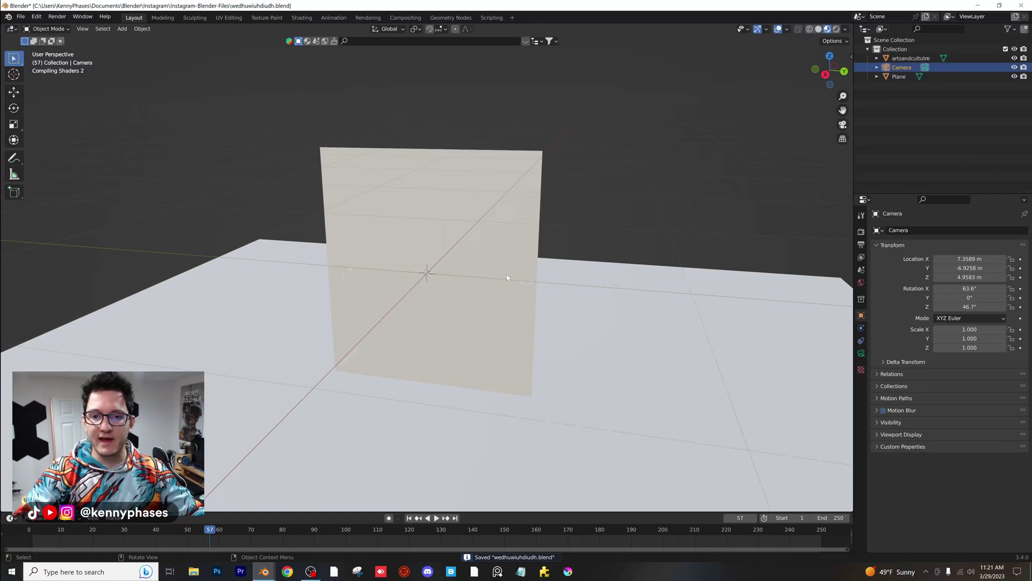
click(589, 219)
scroll(560, 260, down, 6)
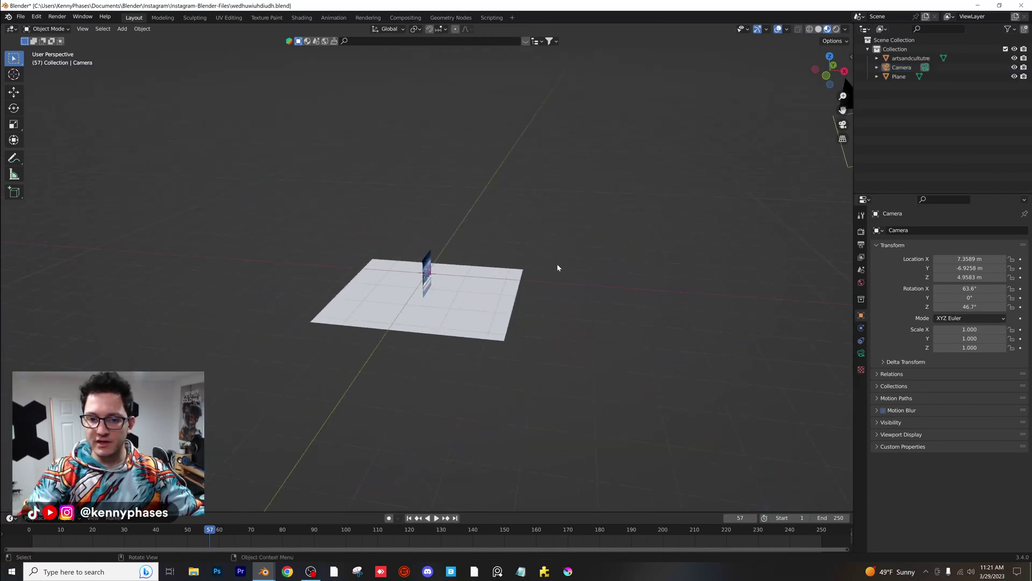
middle_drag(557, 264, 557, 281)
click(830, 59)
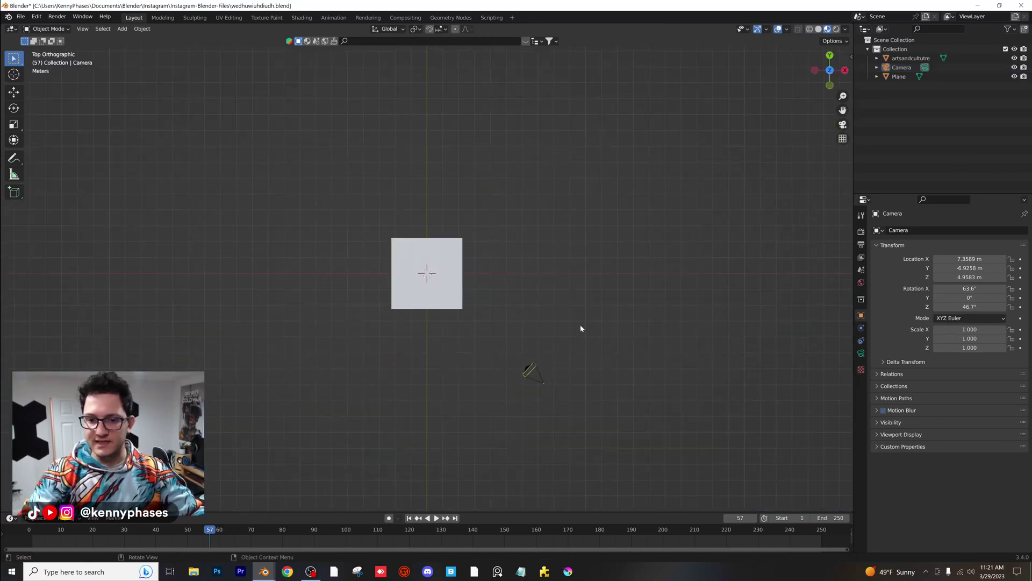
Step: Move the camera freehand to about X 5.82 m, Y -0.26 m, Z -0.19 m and rotate it to 84.1° about Z
key(g)
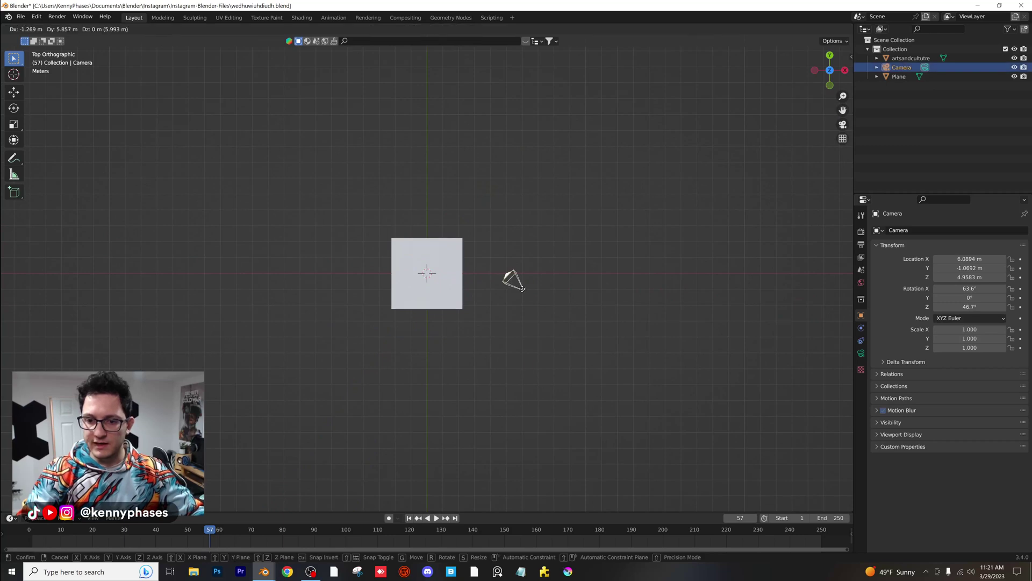
click(518, 281)
key(r)
click(523, 277)
middle_drag(522, 276, 436, 191)
key(g)
click(458, 284)
Step: Reset the camera's location to 0 on all axes and set its rotation to X 90°, Y 0°, Z 0°
click(833, 76)
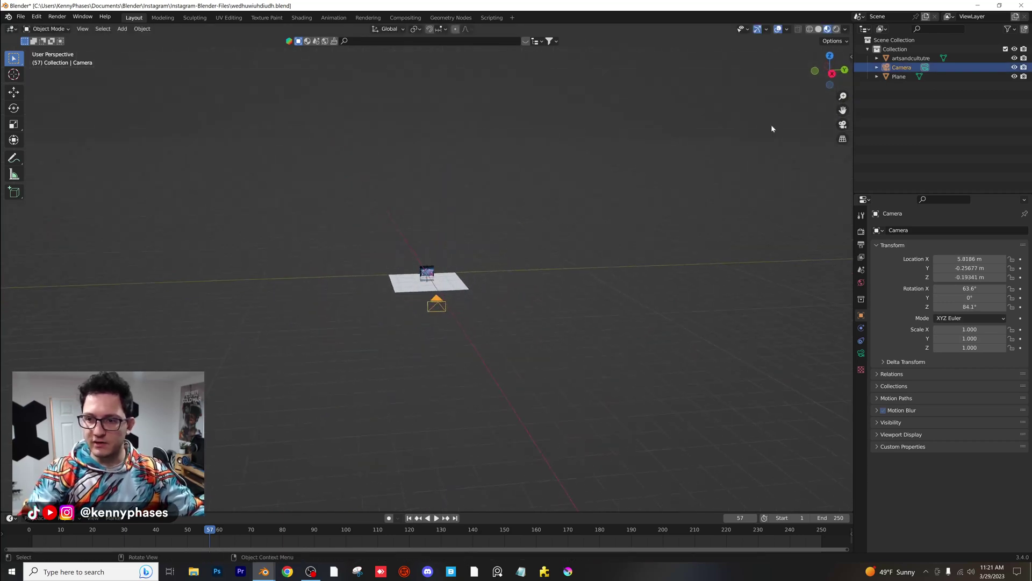
click(850, 59)
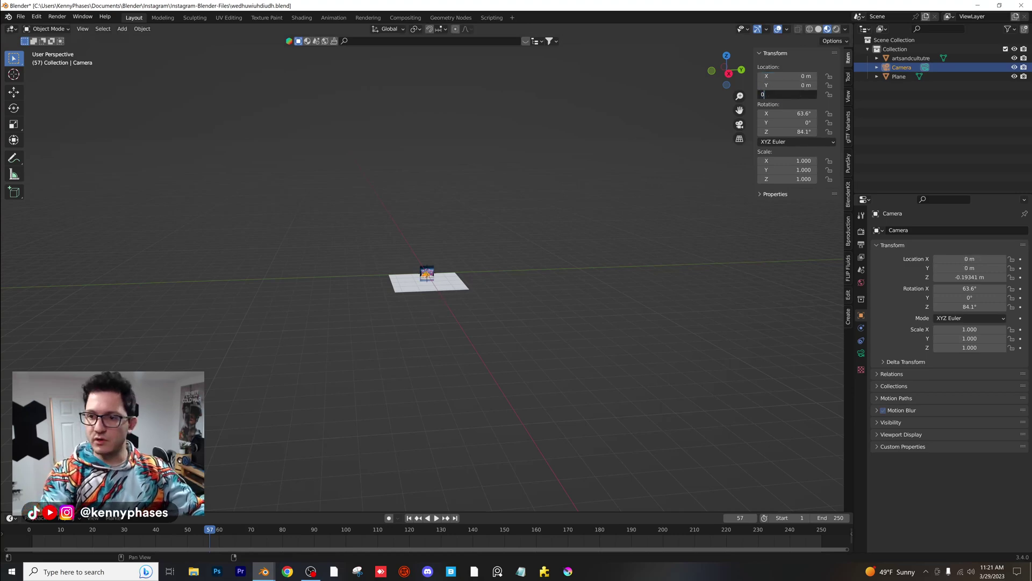
scroll(501, 252, up, 5)
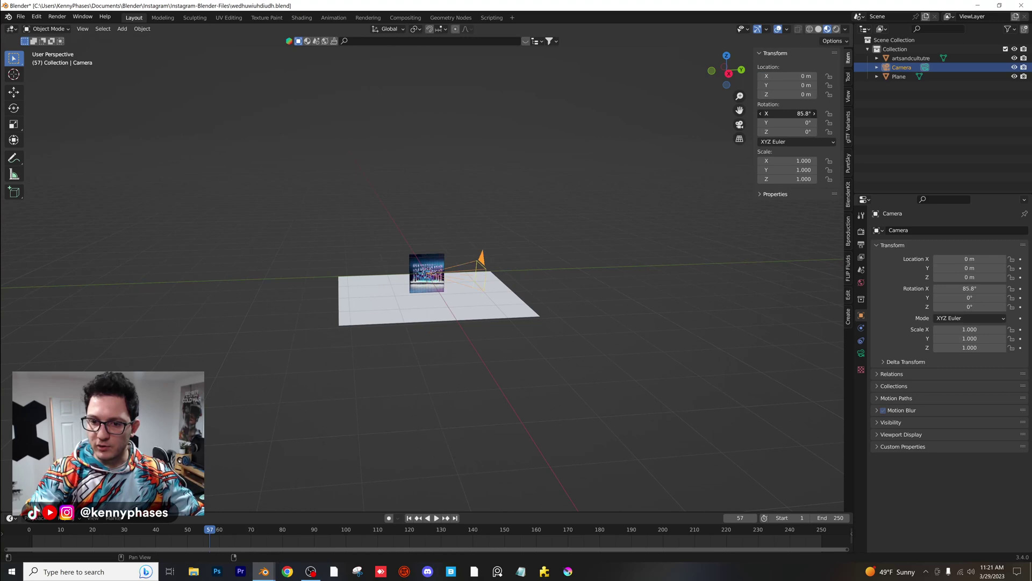
scroll(714, 132, up, 3)
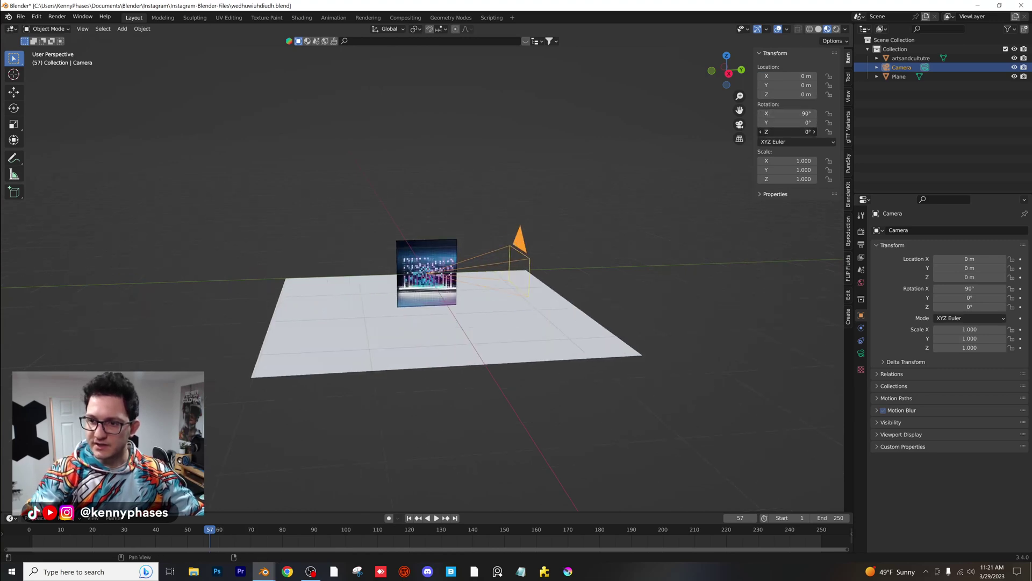
Step: Set the camera's Z rotation to 90° and move it along the X axis to about 4.98 m
middle_drag(329, 247, 404, 262)
key(x)
click(719, 336)
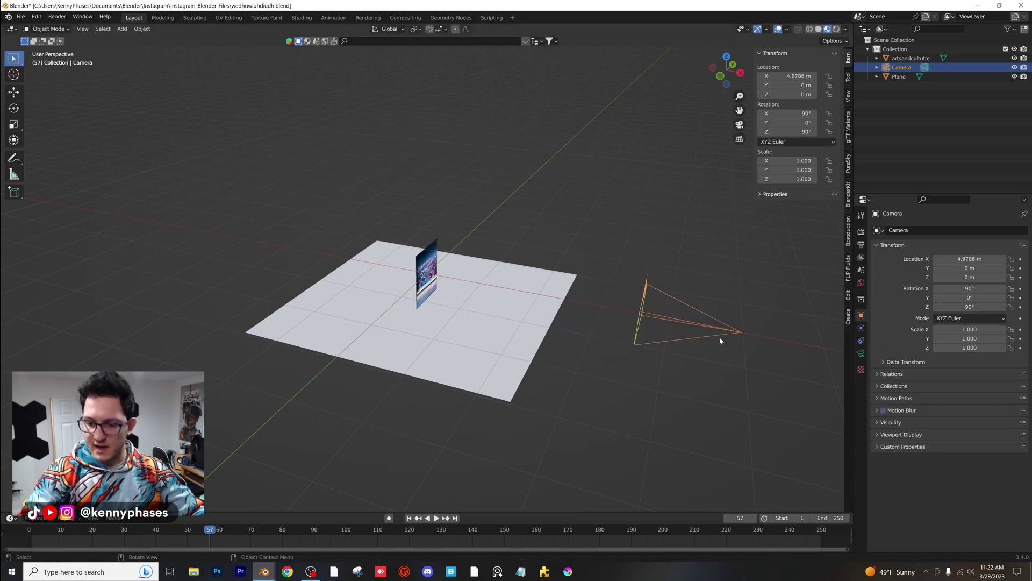
Step: Look through the camera and set the output's horizontal resolution to 1080 px for a square frame
key(KP_0)
scroll(600, 300, up, 3)
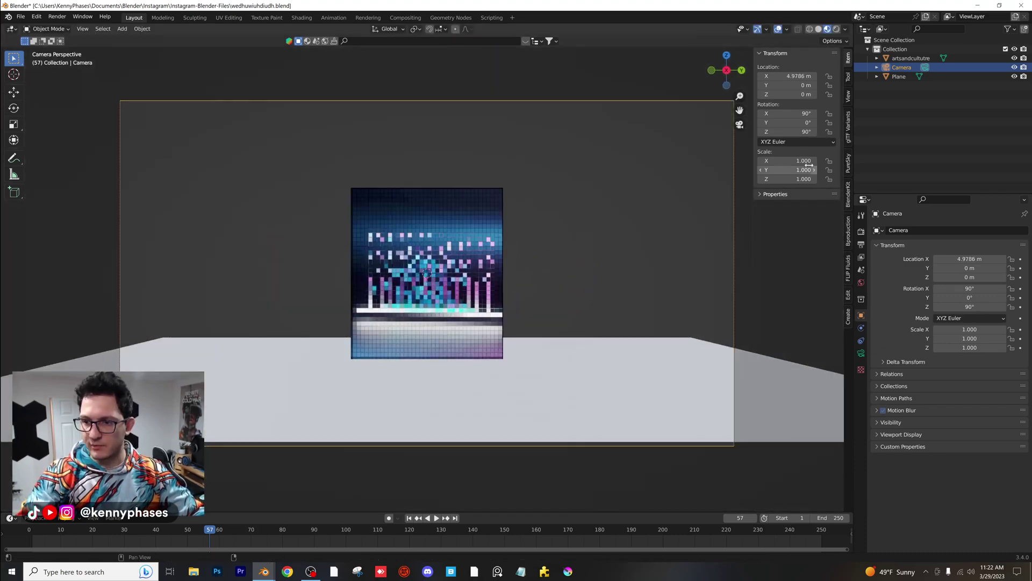
click(861, 244)
double_click(981, 242)
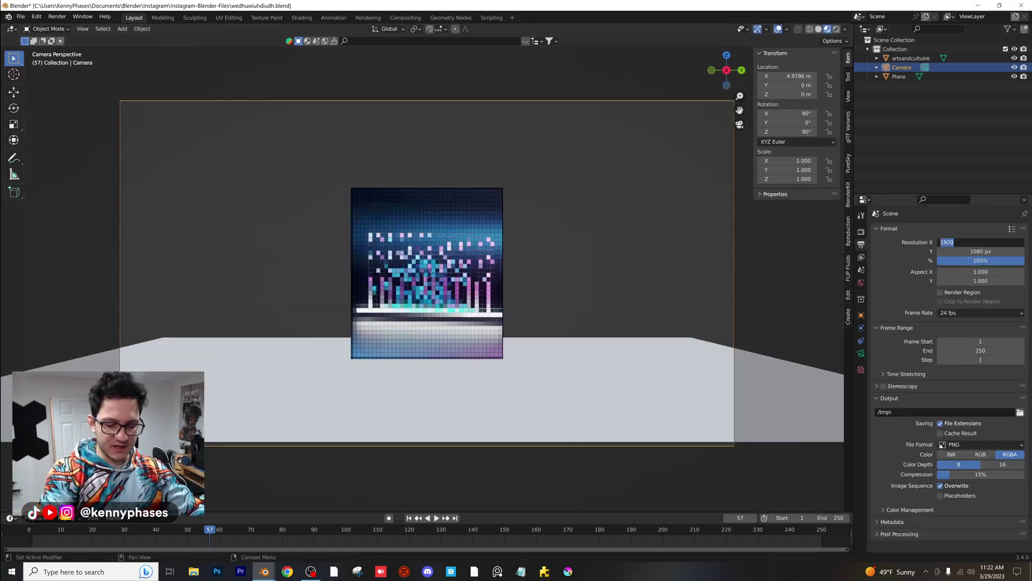
key(Return)
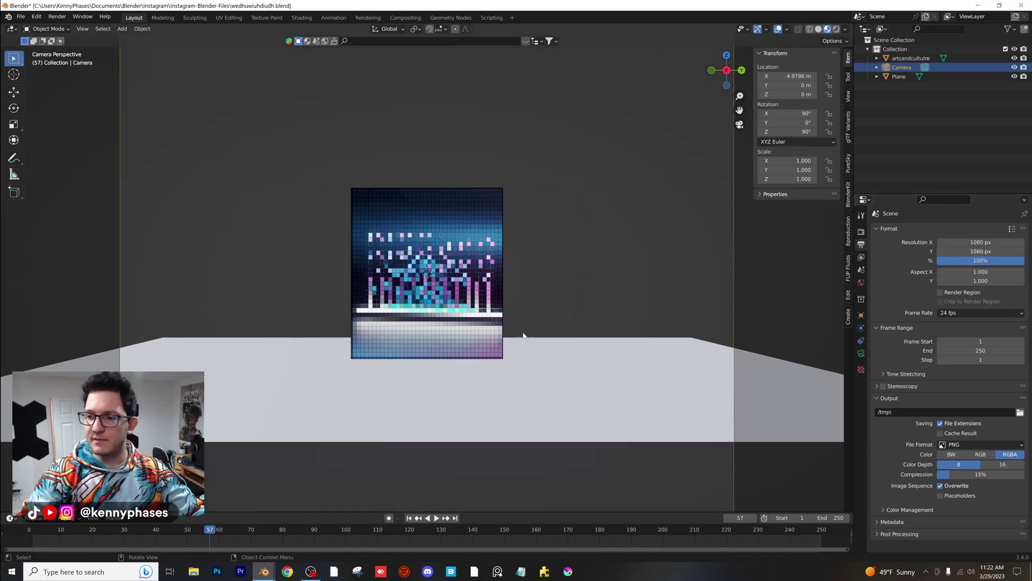
Step: Move the camera along X to about 1.21 m so the screen fills the frame, and set its passepartout to 1.000
drag(790, 76, 707, 75)
scroll(422, 241, down, 4)
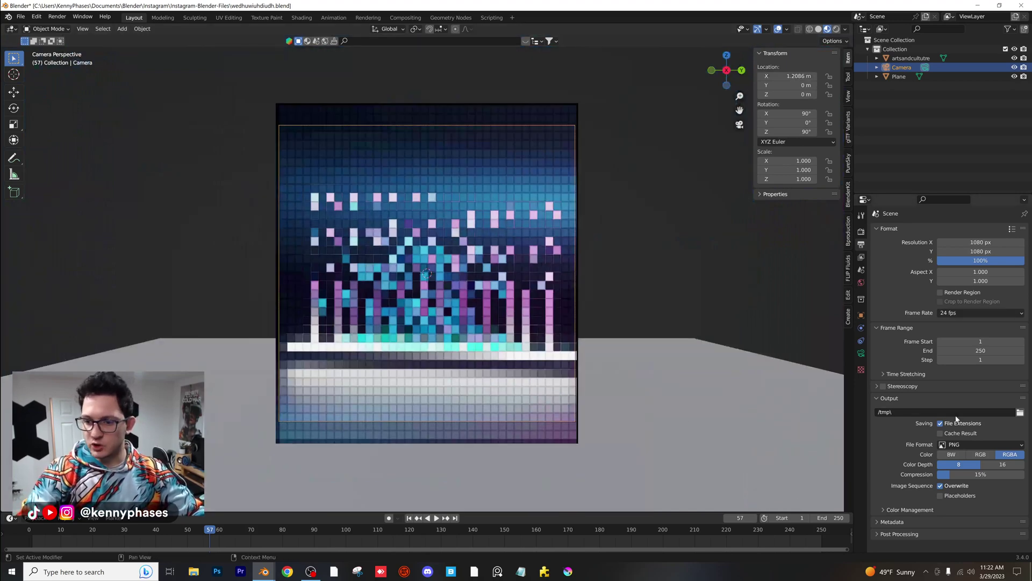
click(861, 353)
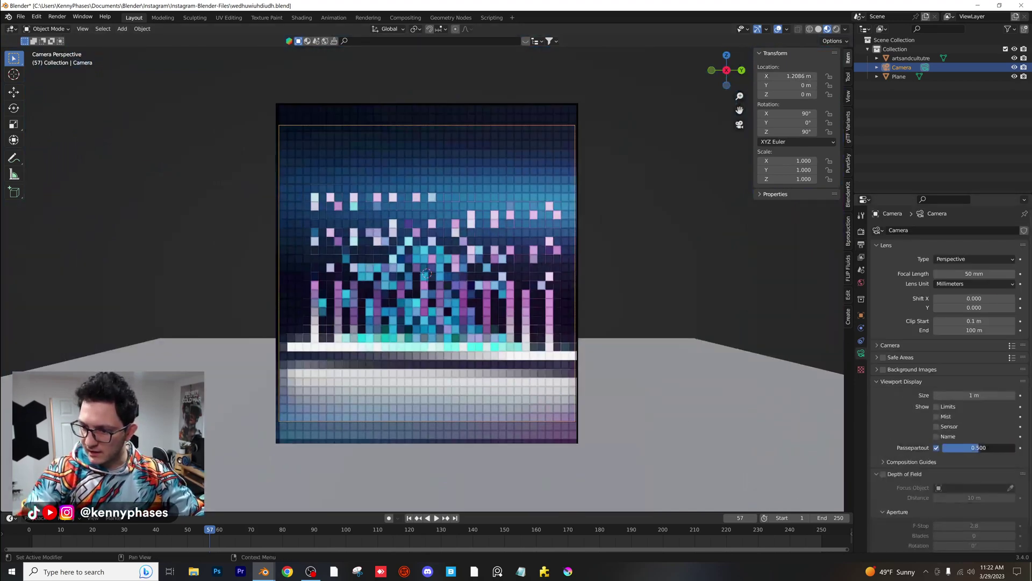
drag(977, 447, 1016, 448)
scroll(451, 281, up, 1)
Step: Scrub and play the animation through the camera to check the pixelated screen's motion and framing
drag(104, 539, 178, 538)
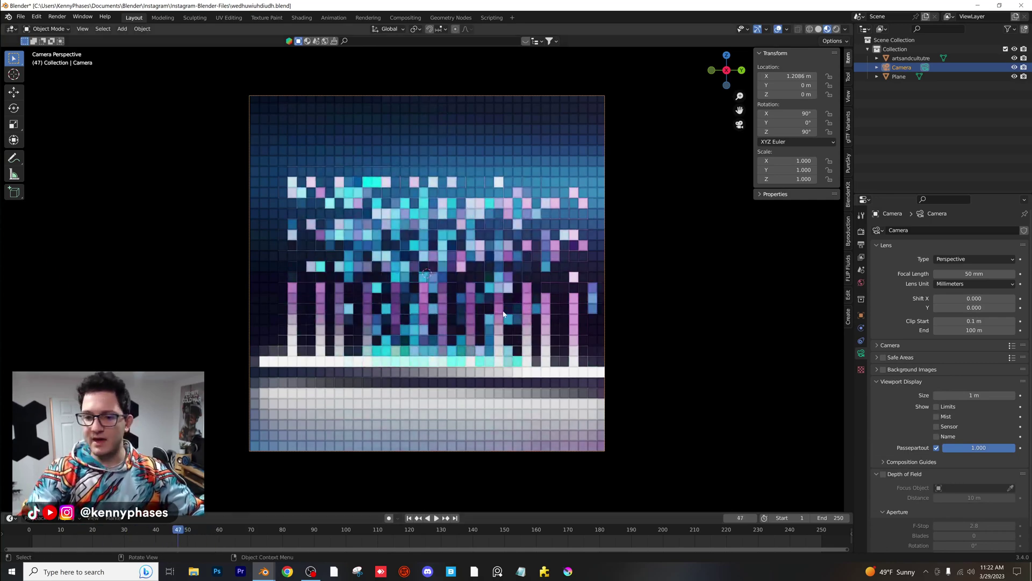
scroll(557, 308, down, 1)
mouse_move(556, 309)
shift+middle_down()
mouse_move(613, 303)
mouse_move(557, 313)
shift+middle_up()
scroll(613, 304, up, 1)
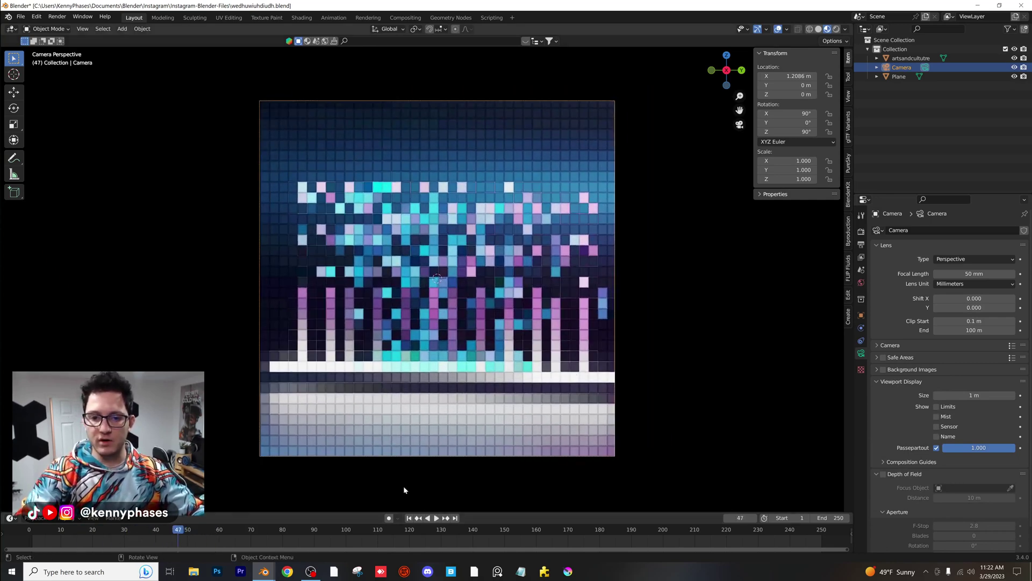
key(space)
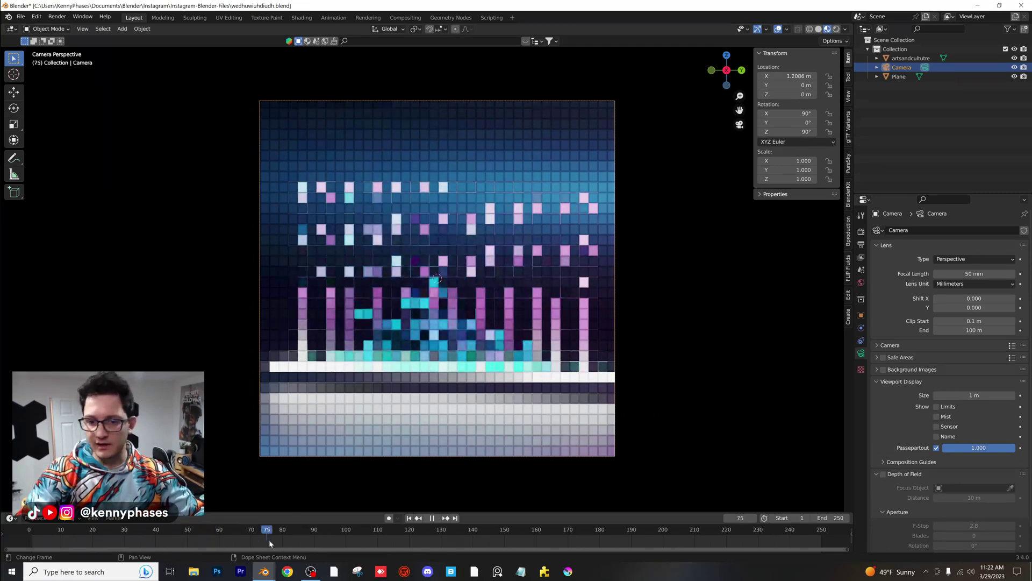
click(156, 540)
key(space)
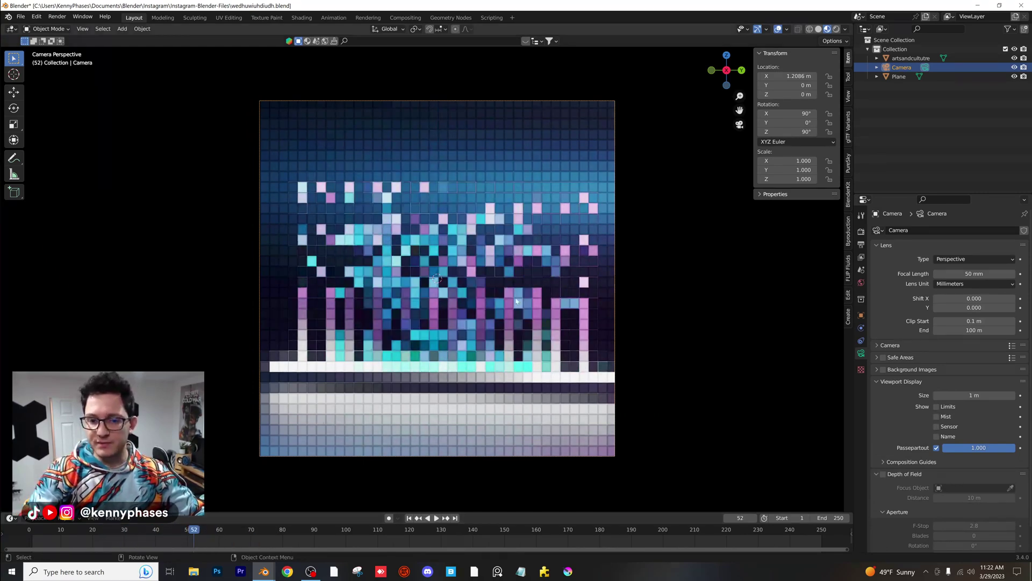
scroll(476, 224, up, 3)
scroll(673, 272, down, 1)
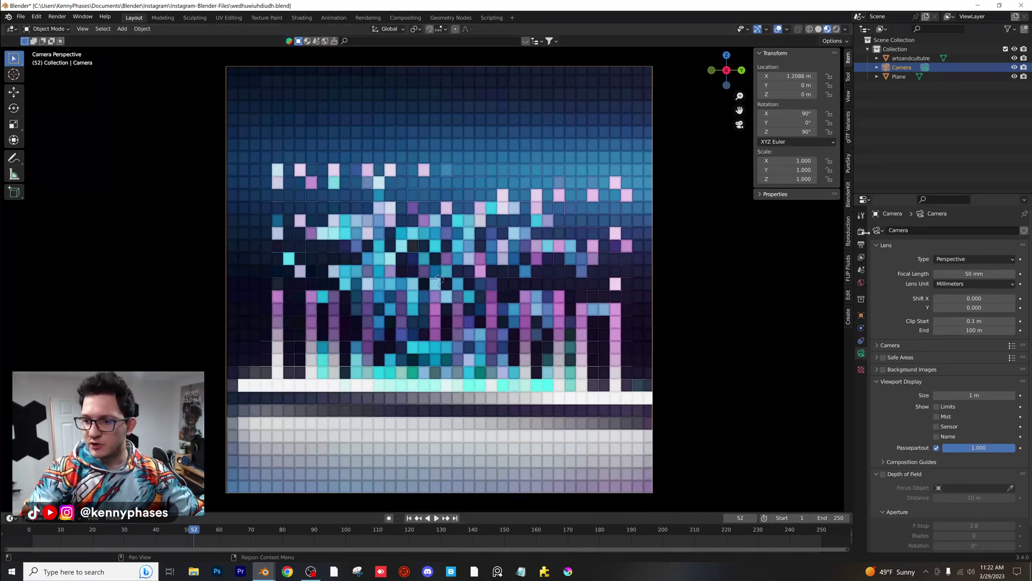
Step: Set the Cycles render max samples to 10 and the render denoiser to OptiX
click(862, 232)
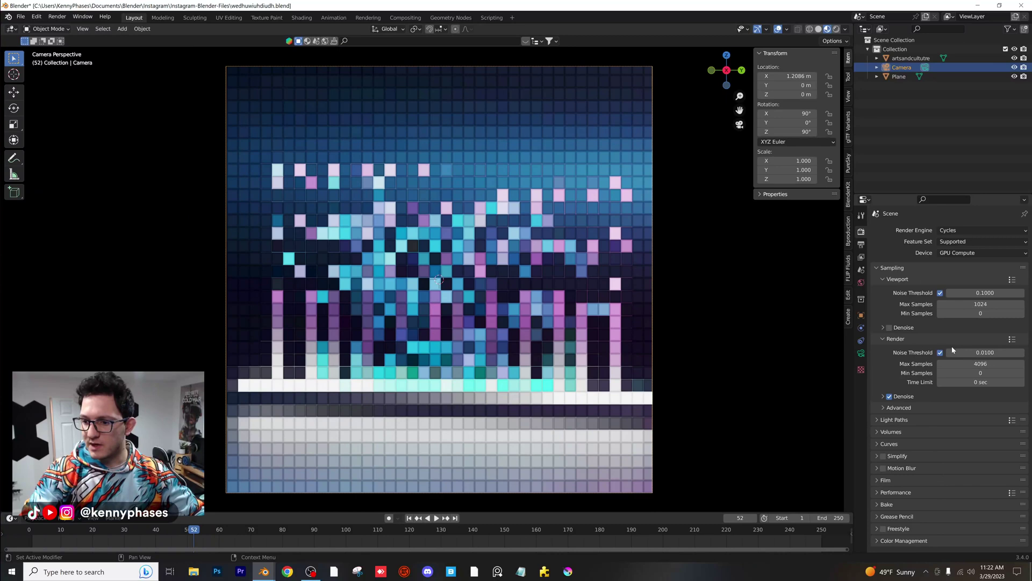
click(896, 398)
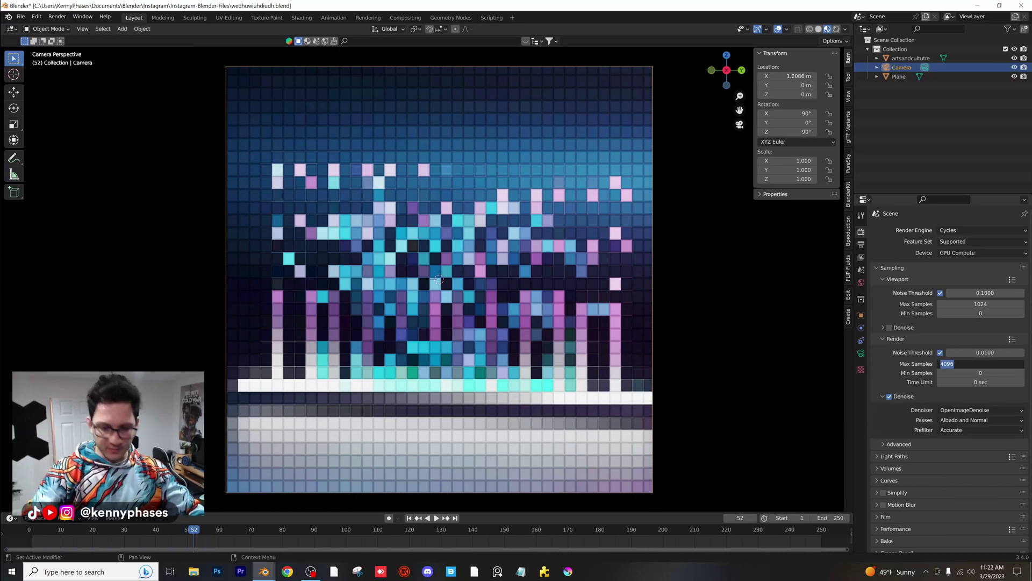
text(10)
key(Return)
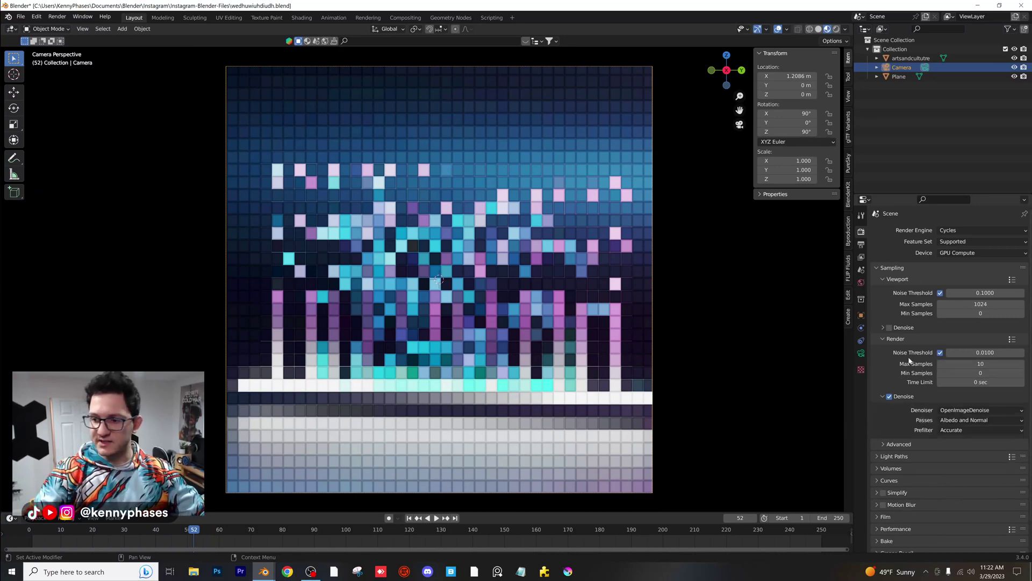
click(979, 410)
click(968, 421)
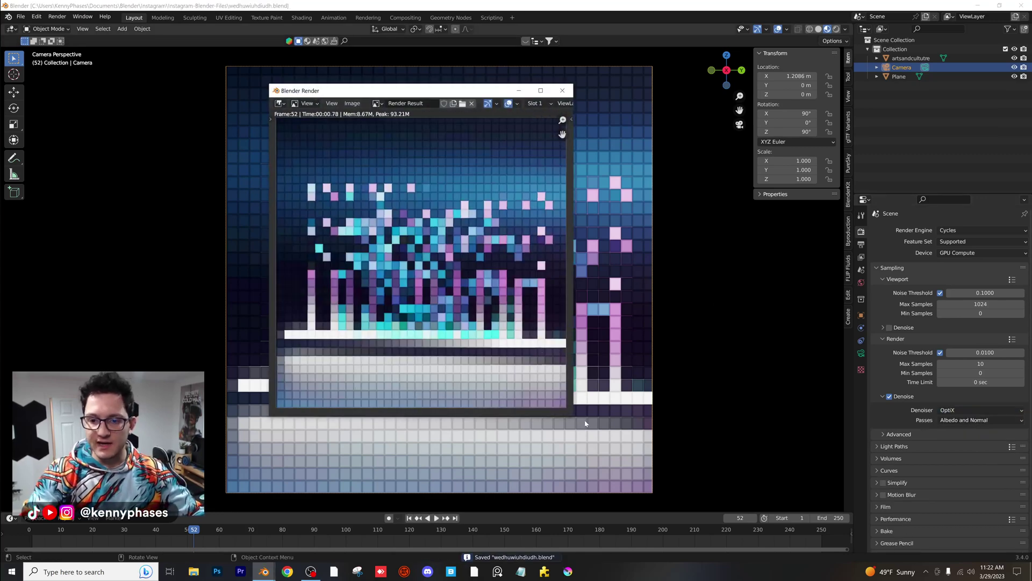
Step: Render frame 52 and examine the LED cells' sharpness up close in an enlarged render window, closing it when done
drag(573, 418, 699, 489)
scroll(505, 375, up, 4)
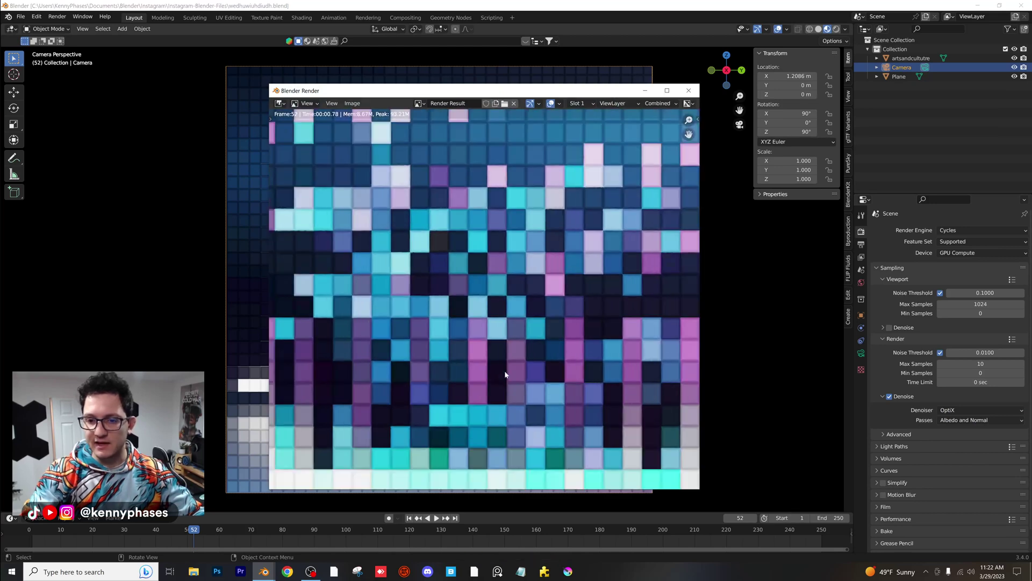
scroll(457, 226, up, 4)
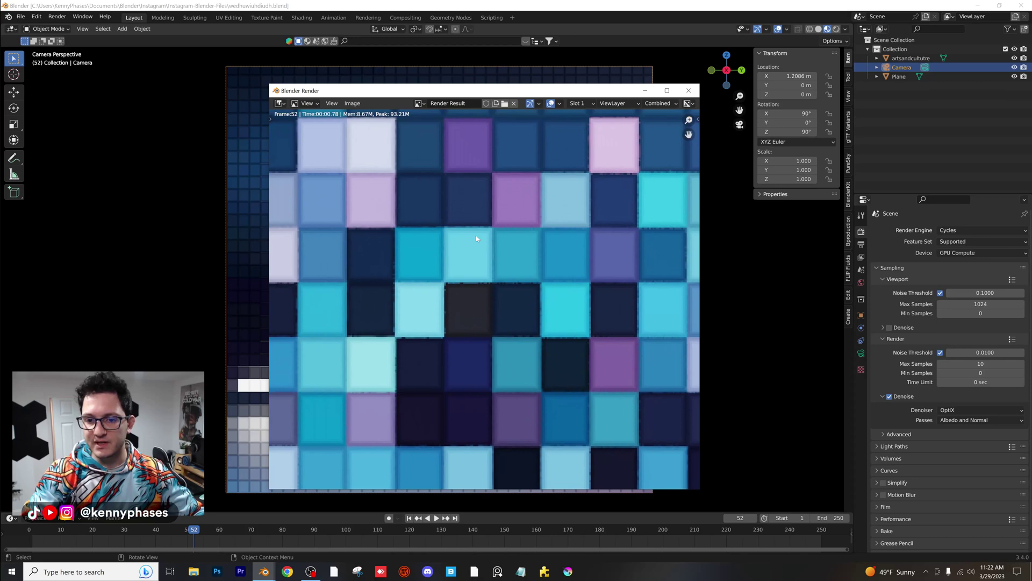
scroll(477, 239, down, 7)
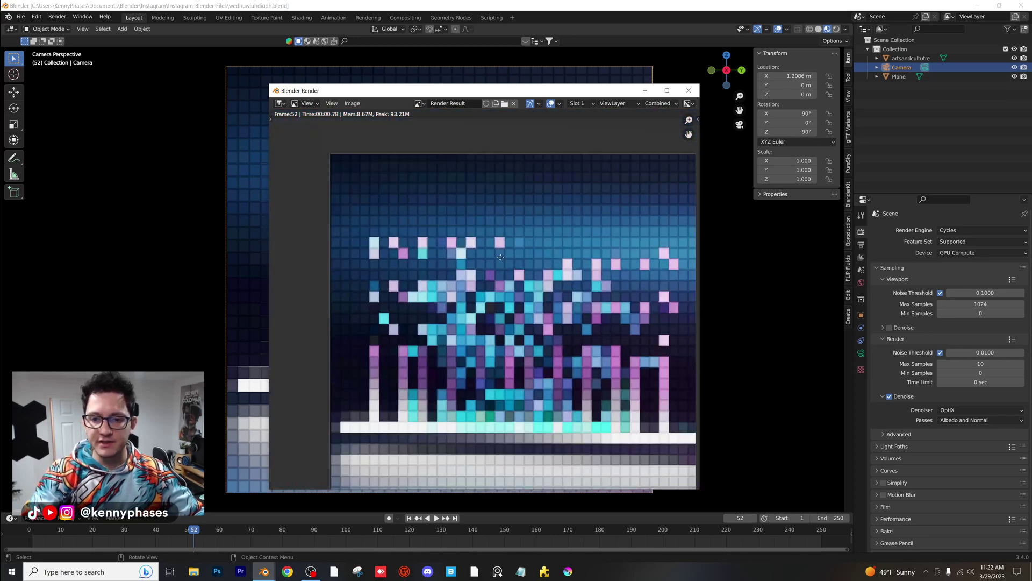
scroll(500, 257, up, 4)
click(688, 91)
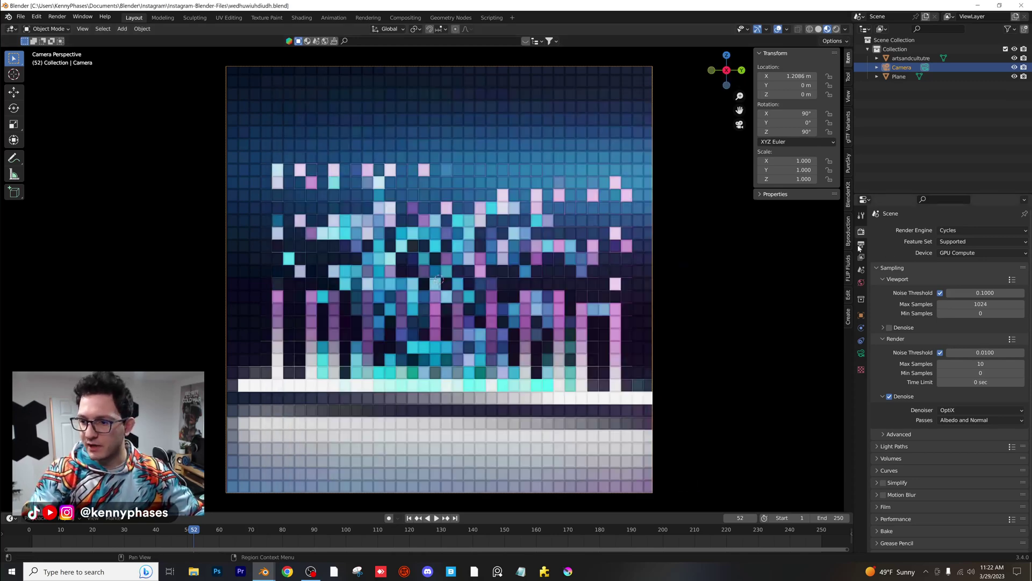
Step: Set the output resolution scale to 200% and render the frame again
click(861, 244)
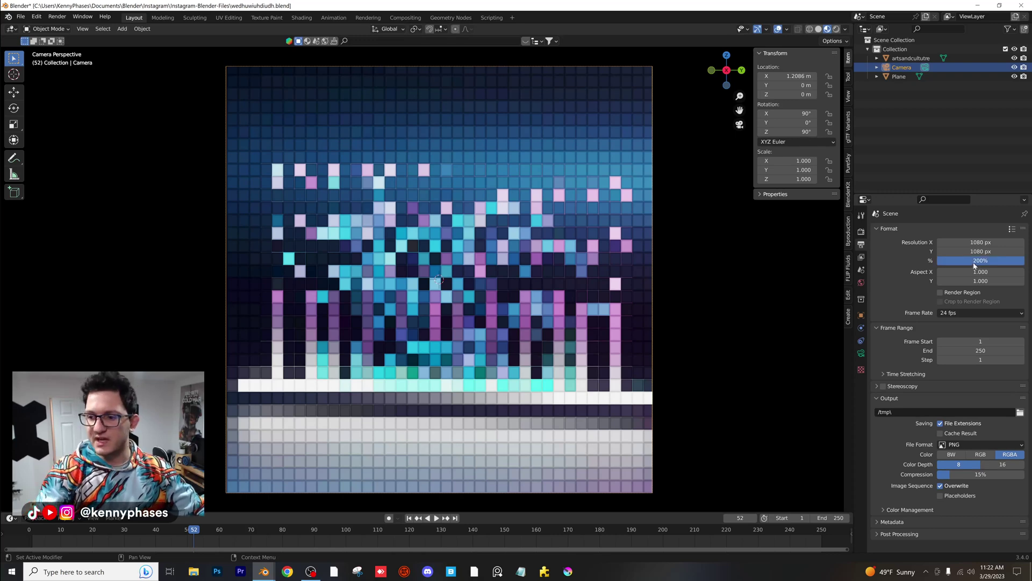
key(F12)
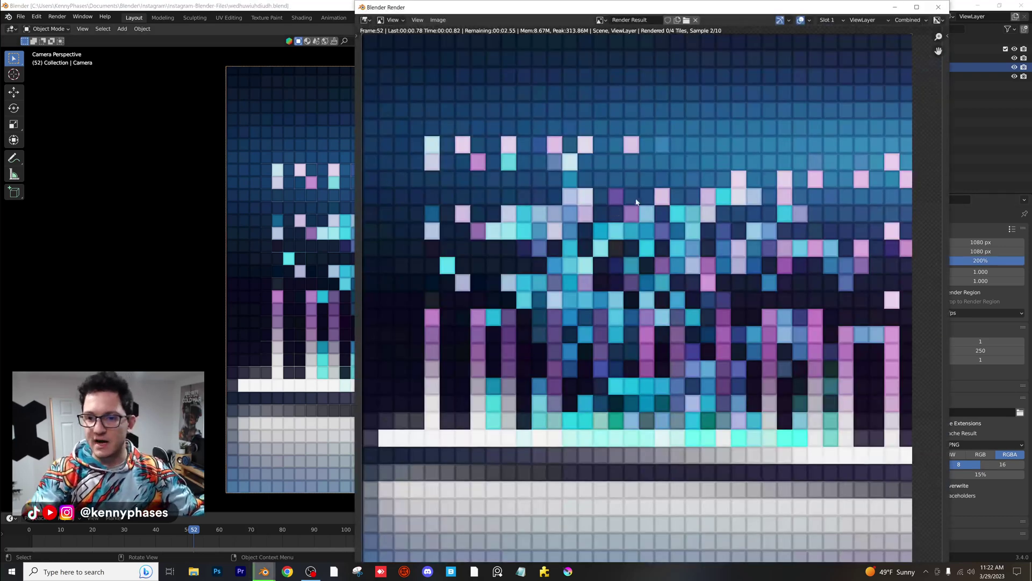
drag(525, 14, 360, 22)
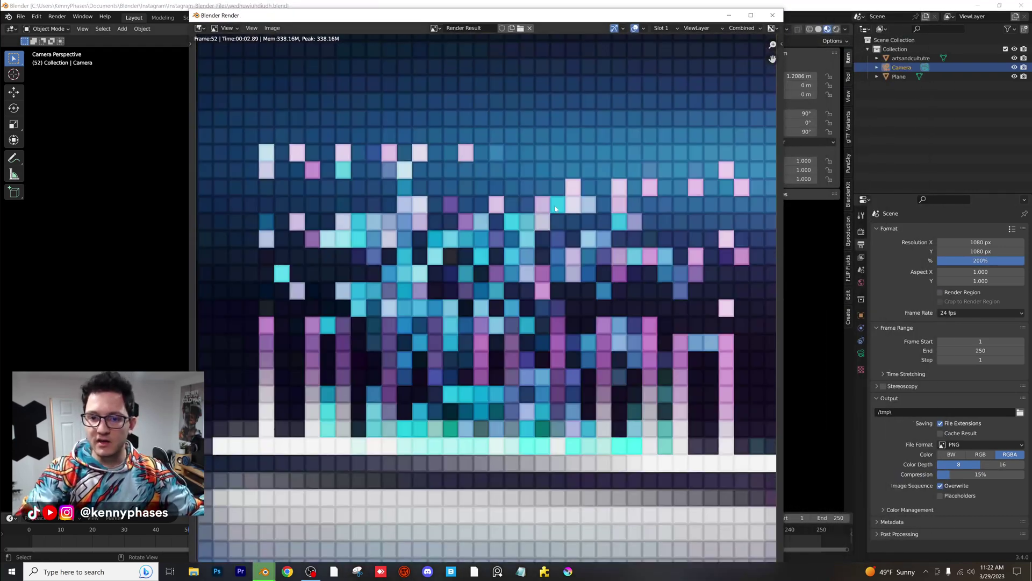
Step: Compare the 200% render up close and from a distance to judge the pixel grid, and close the render window
scroll(561, 333, down, 3)
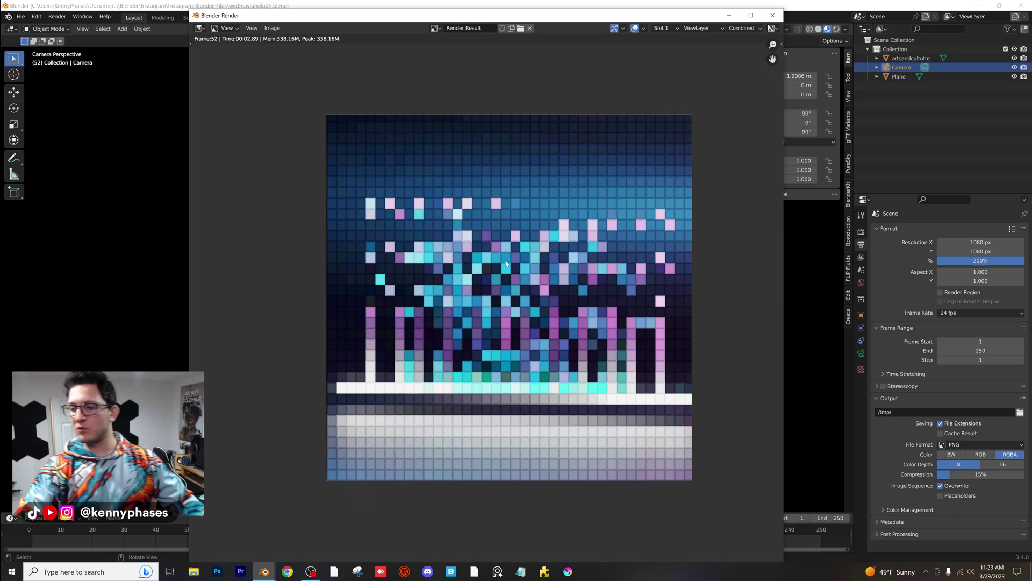
scroll(484, 259, up, 3)
middle_drag(500, 257, 507, 274)
scroll(508, 274, down, 4)
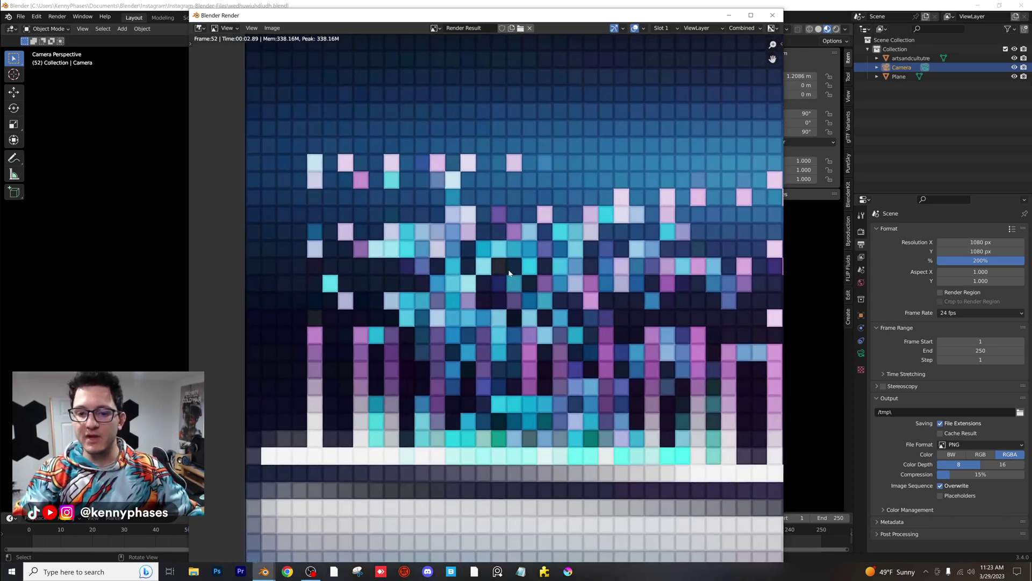
scroll(498, 253, up, 5)
scroll(498, 254, down, 4)
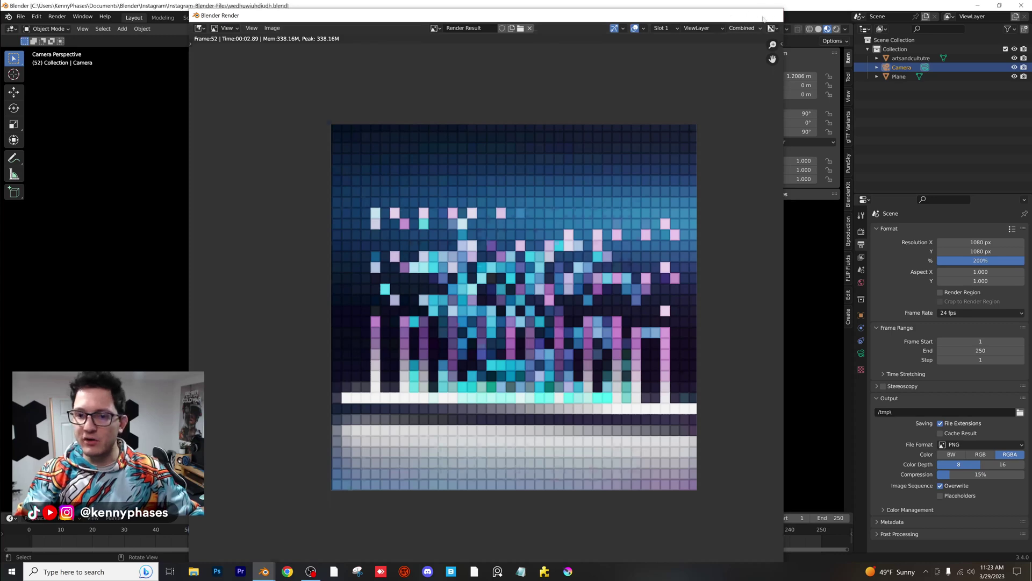
click(763, 18)
Step: Play the animation from around frame 16 and scrub back to frame 30 to review the movie on the screen
click(80, 531)
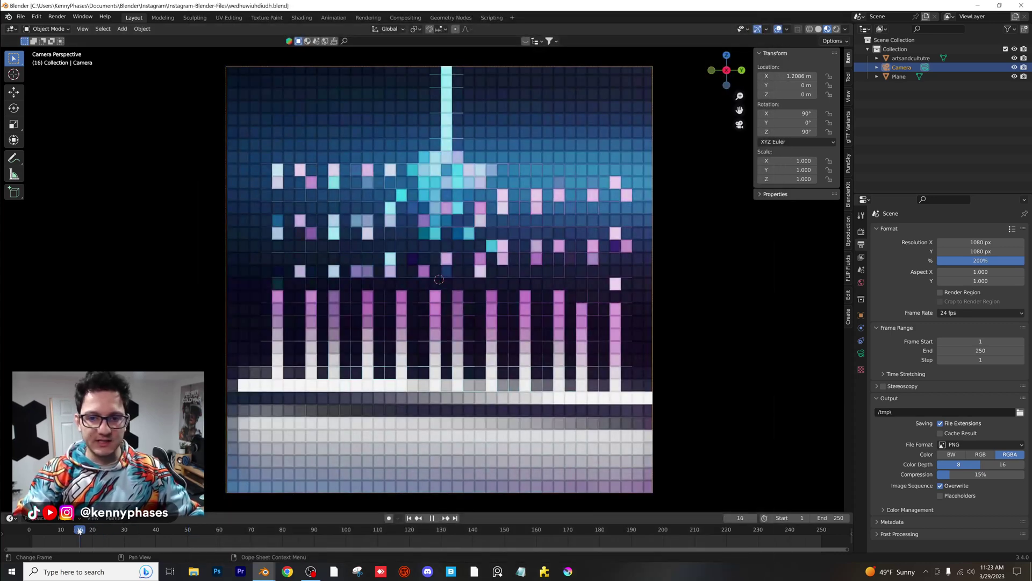
key(space)
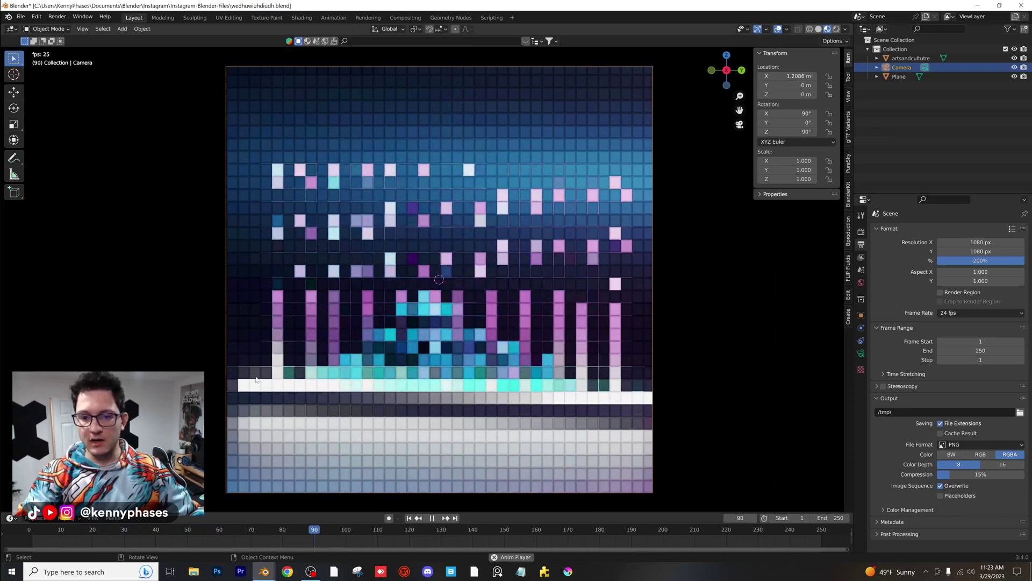
key(space)
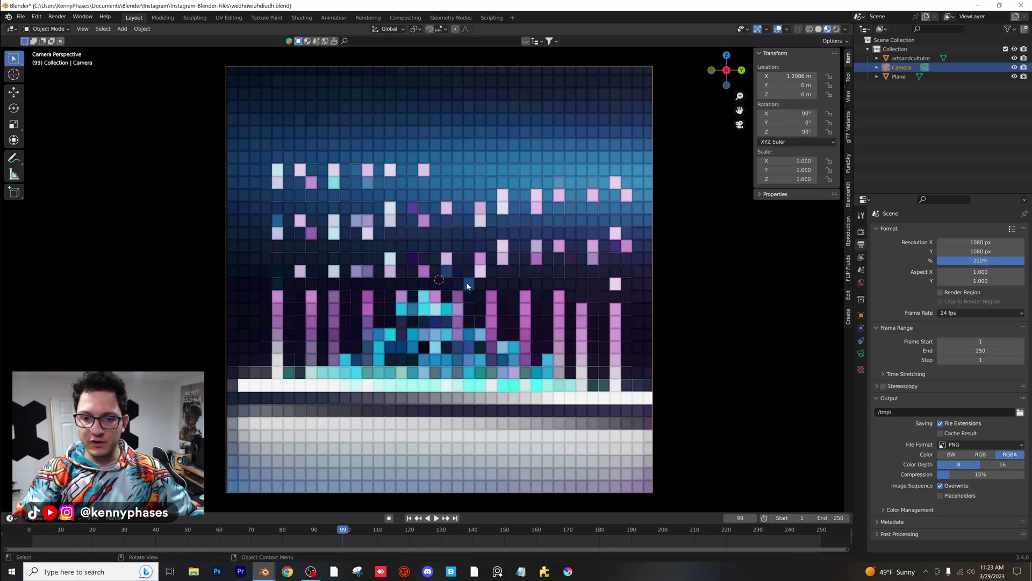
drag(339, 527, 205, 519)
key(space)
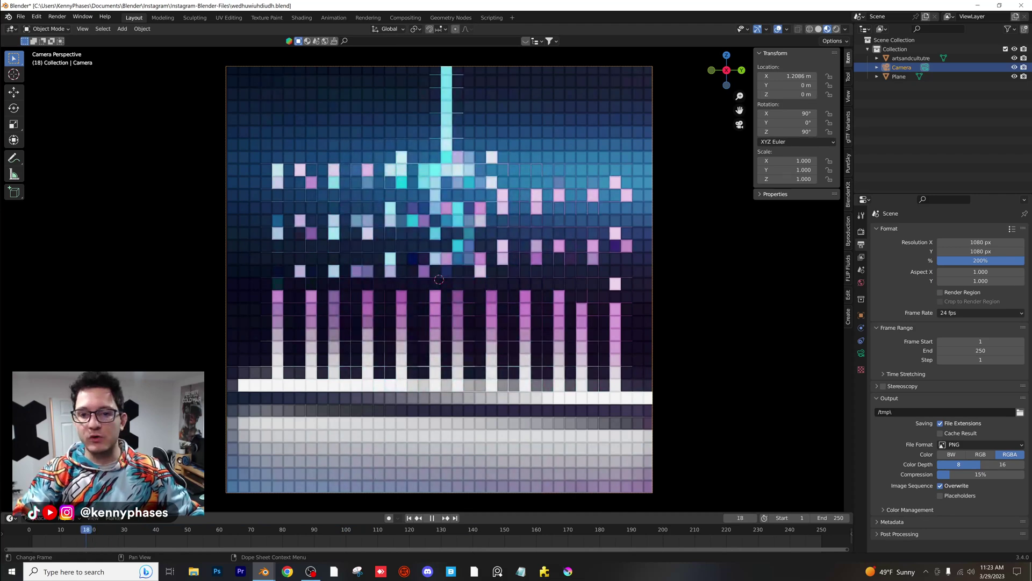
drag(242, 514, 122, 511)
key(space)
Step: Reframe the camera view, replay the animation from frame 1, and scrub back to frame 25
scroll(545, 271, down, 1)
shift+middle_drag(546, 270, 560, 269)
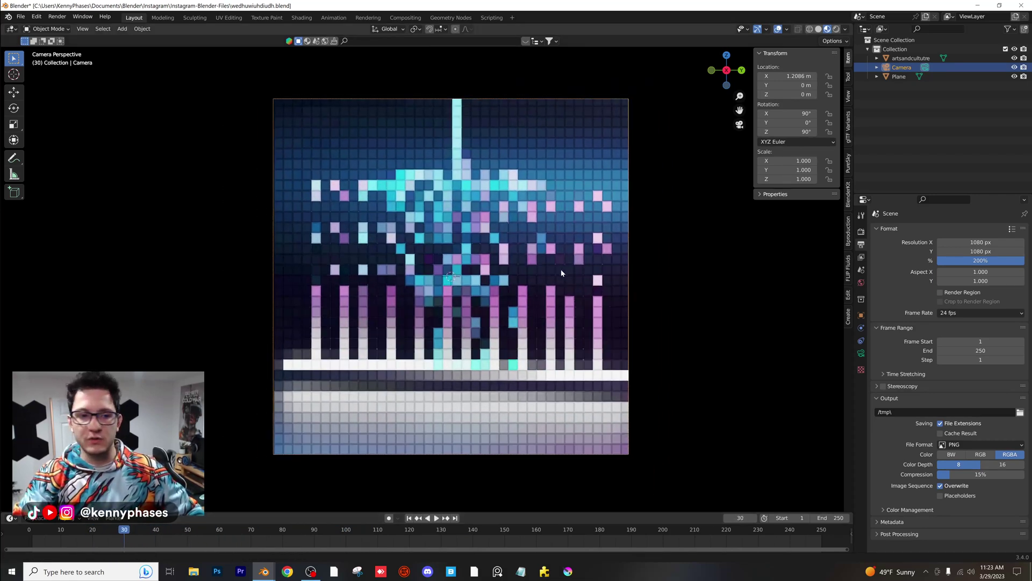
scroll(560, 269, up, 1)
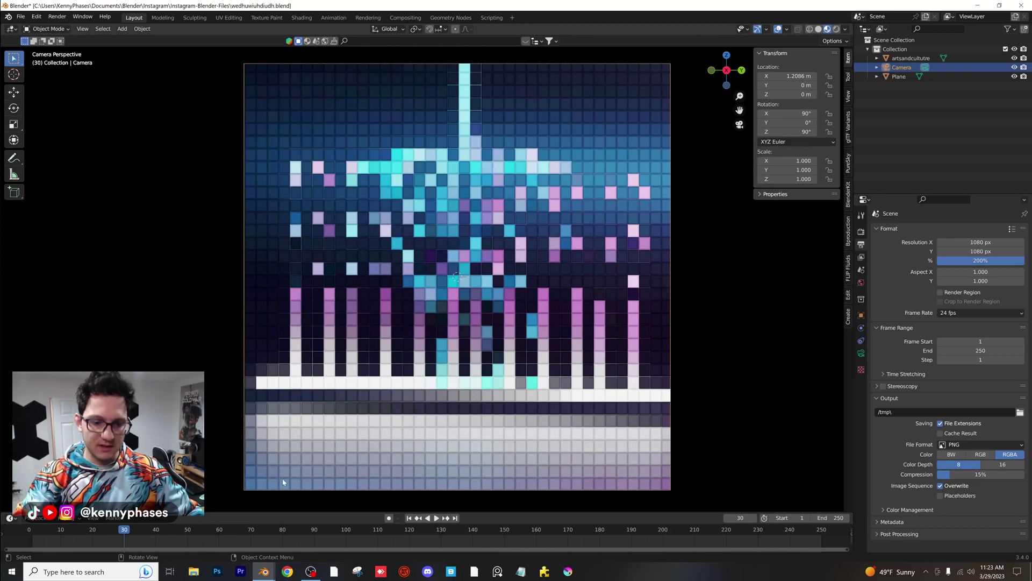
key(shift+Left)
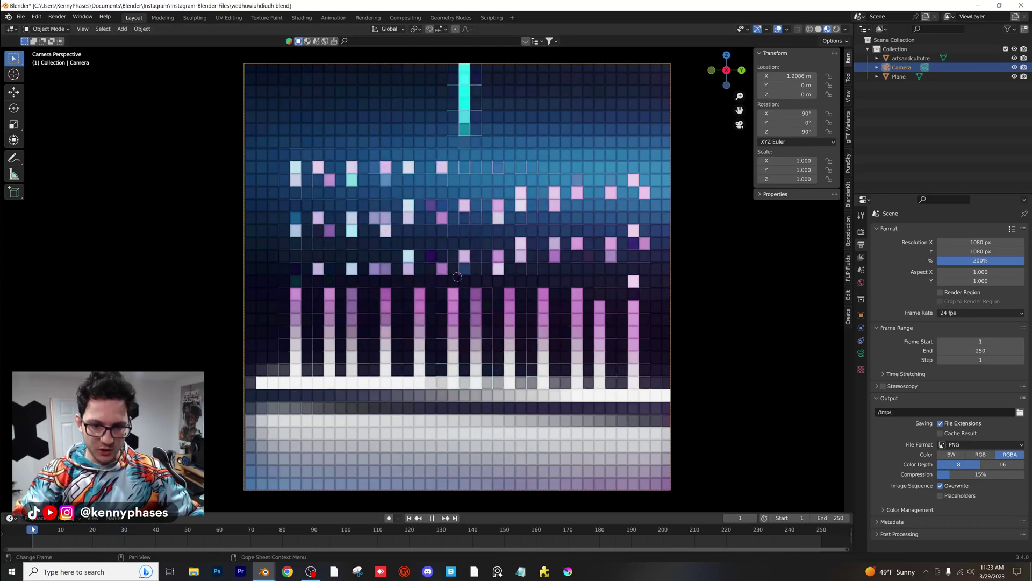
key(space)
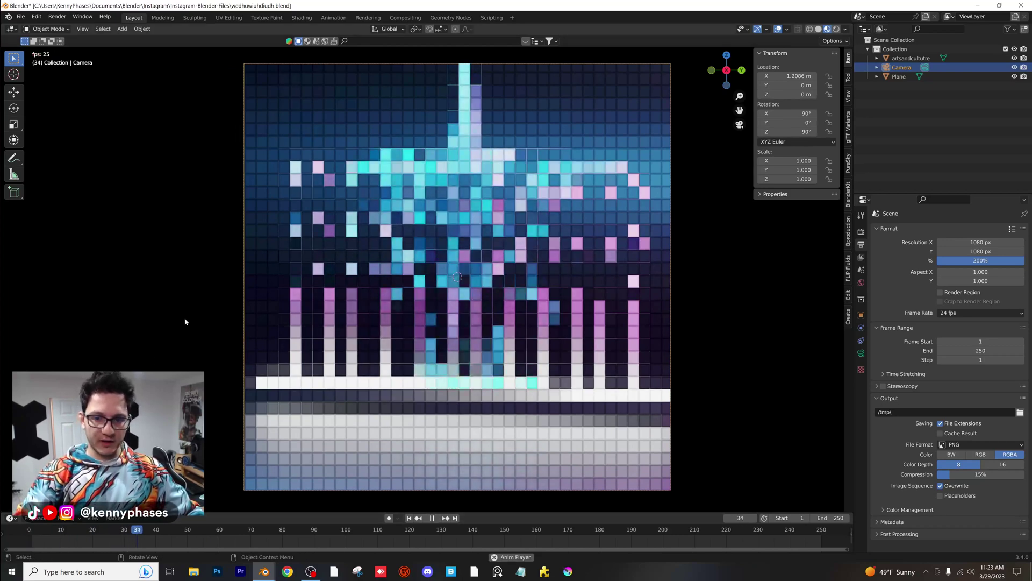
key(space)
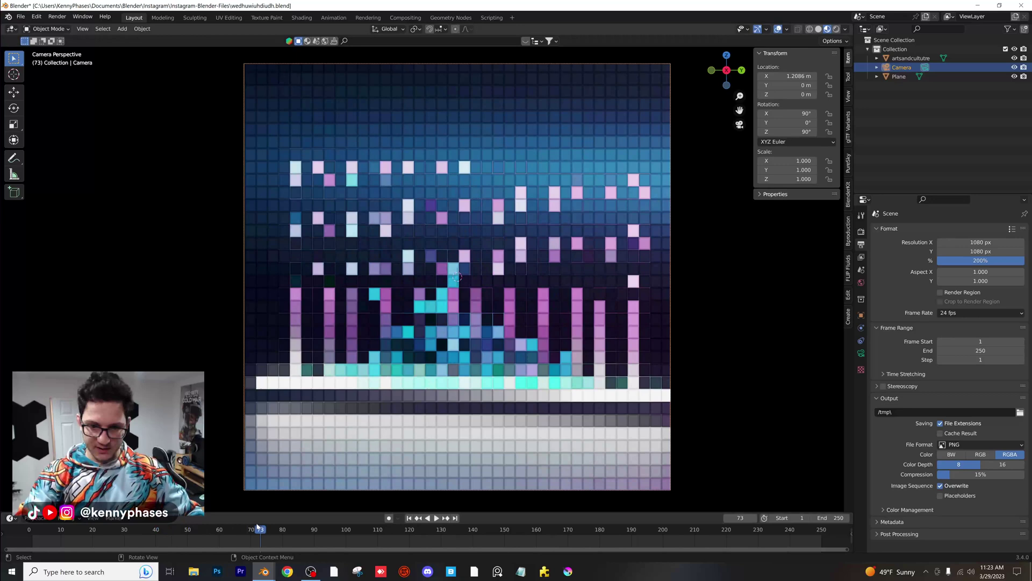
drag(197, 530, 71, 531)
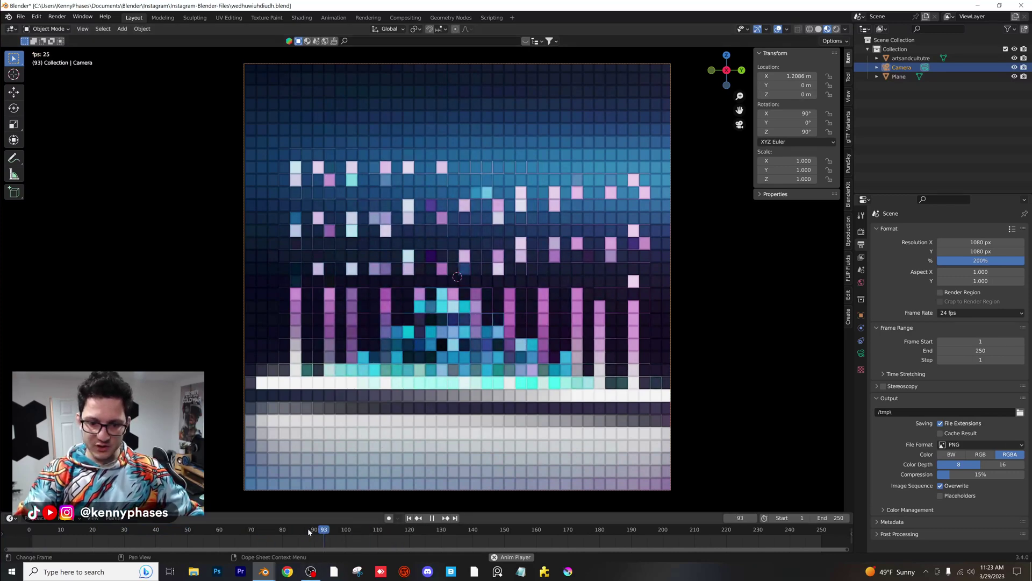
drag(307, 528, 118, 525)
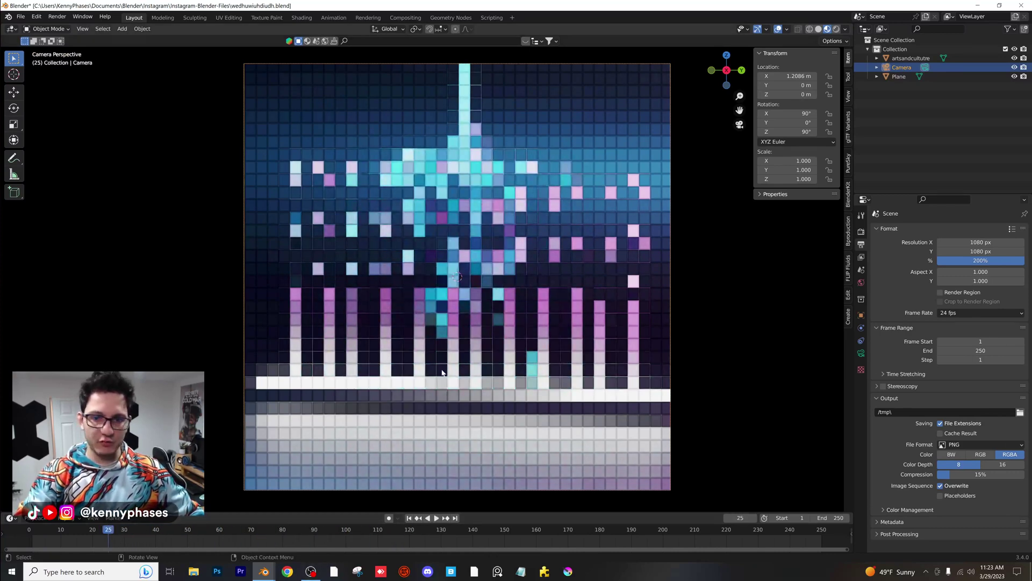
Step: Switch to the Shading workspace and select the LED screen plane to show its material nodes
key(space)
click(302, 17)
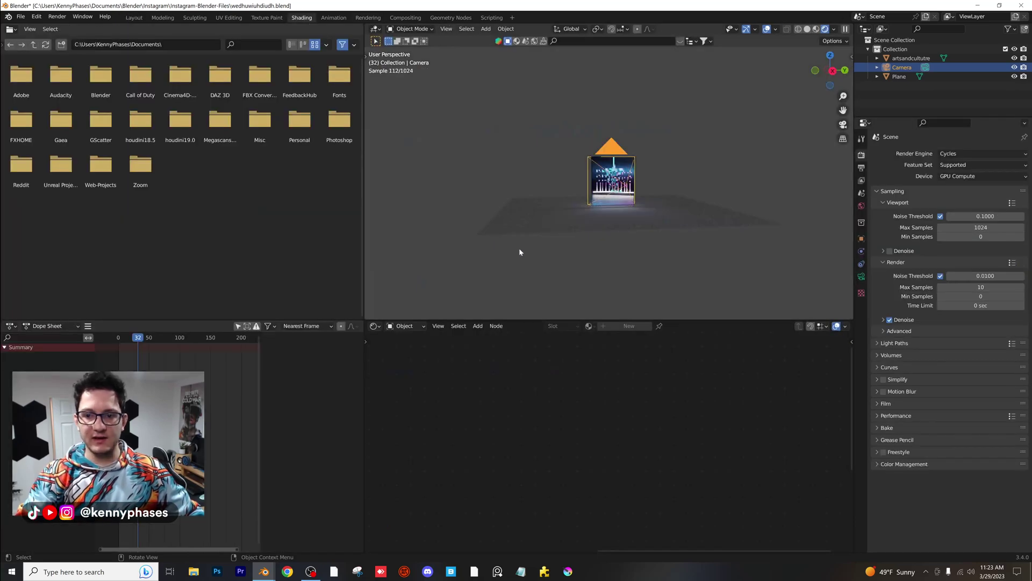
click(594, 176)
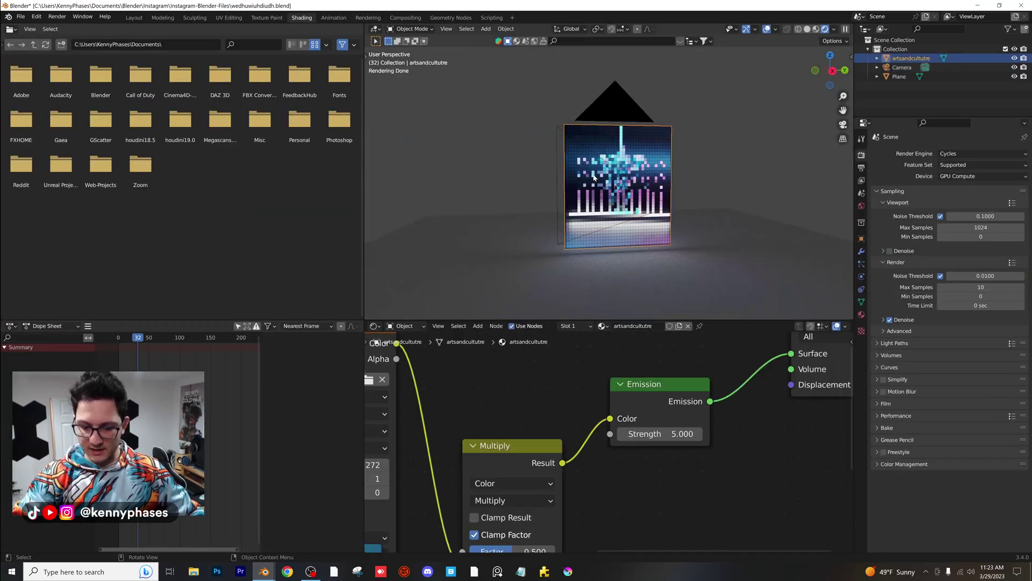
scroll(594, 176, up, 3)
middle_drag(594, 176, 559, 195)
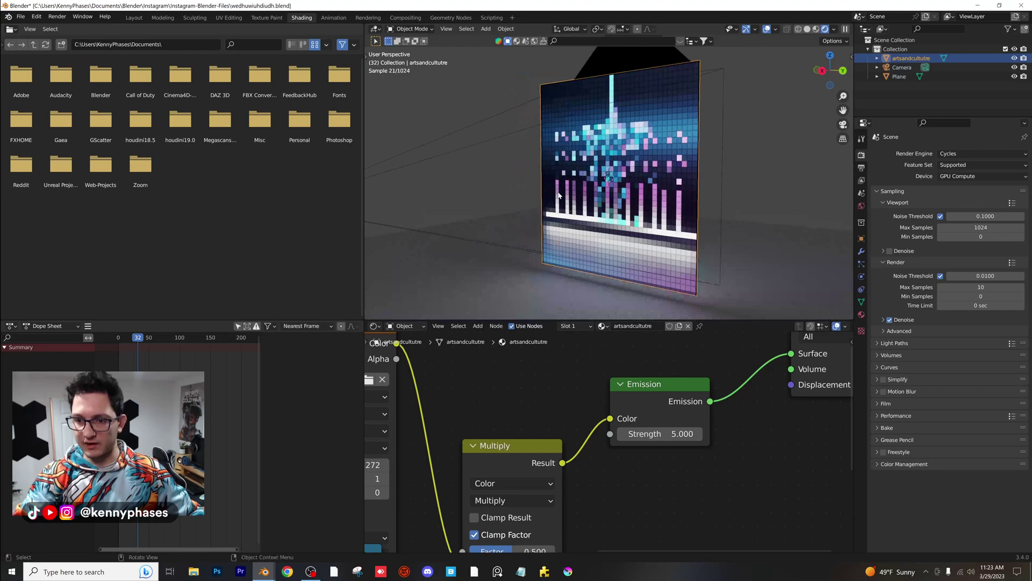
Step: Replace the screen's movie with plasma-shader-example0001-0300.mp4 and set its length to 146 frames
scroll(580, 437, down, 6)
middle_drag(500, 430, 618, 425)
click(577, 399)
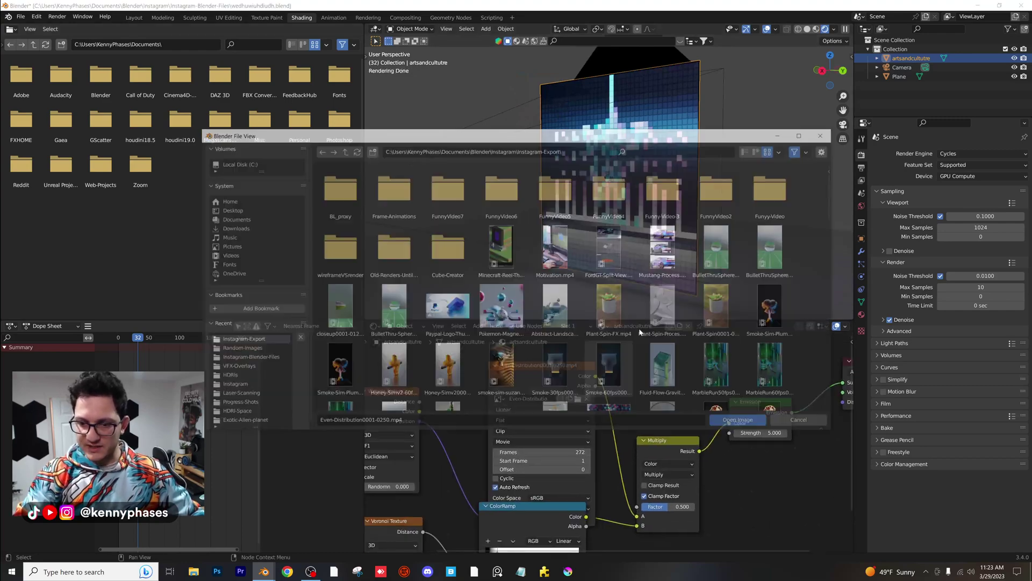
drag(835, 187, 810, 304)
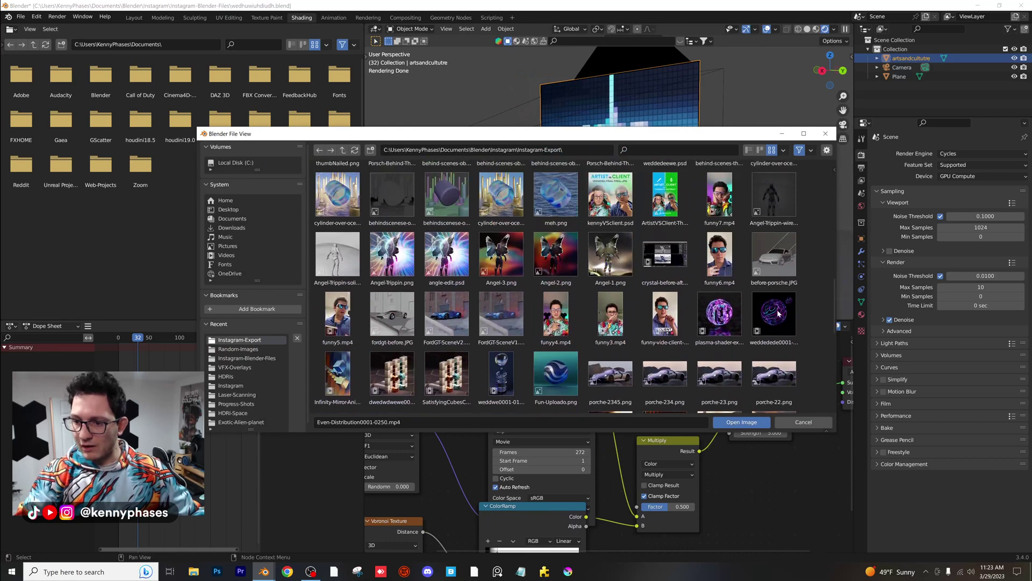
double_click(733, 316)
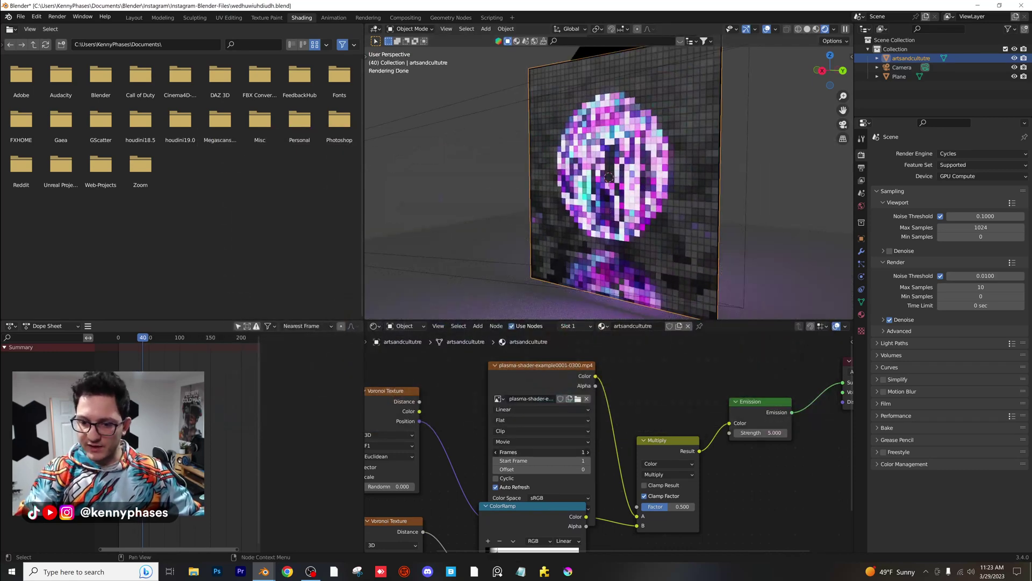
drag(543, 452, 597, 452)
Step: Play the plasma movie on the screen from frame 5 and stop the playback
click(122, 339)
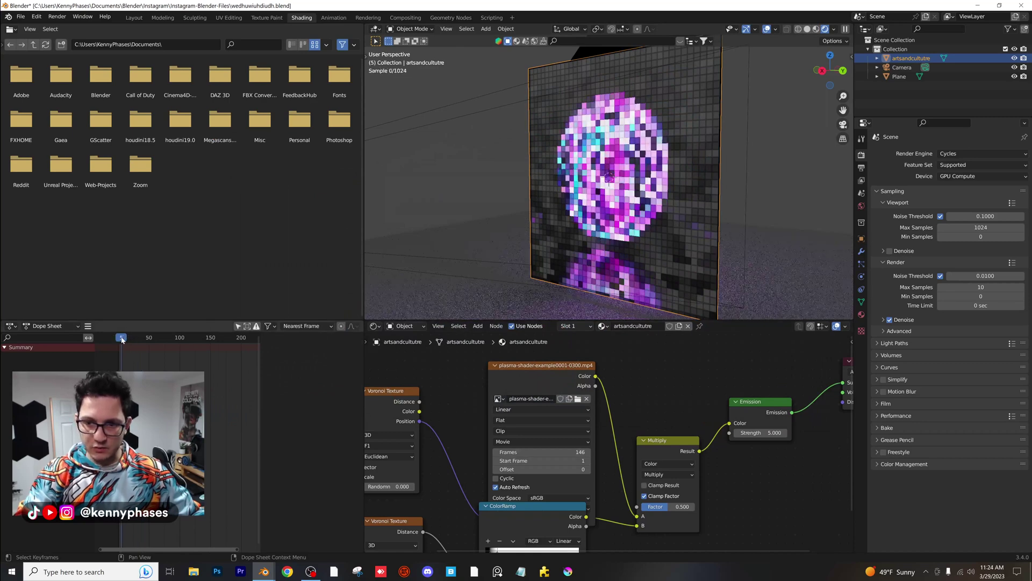
key(space)
key(space)
Step: Set the Value node feeding both Voronoi scales to 68.8 and play the animation to check the finer pixels
middle_drag(388, 542, 614, 440)
scroll(614, 440, up, 2)
drag(518, 421, 573, 421)
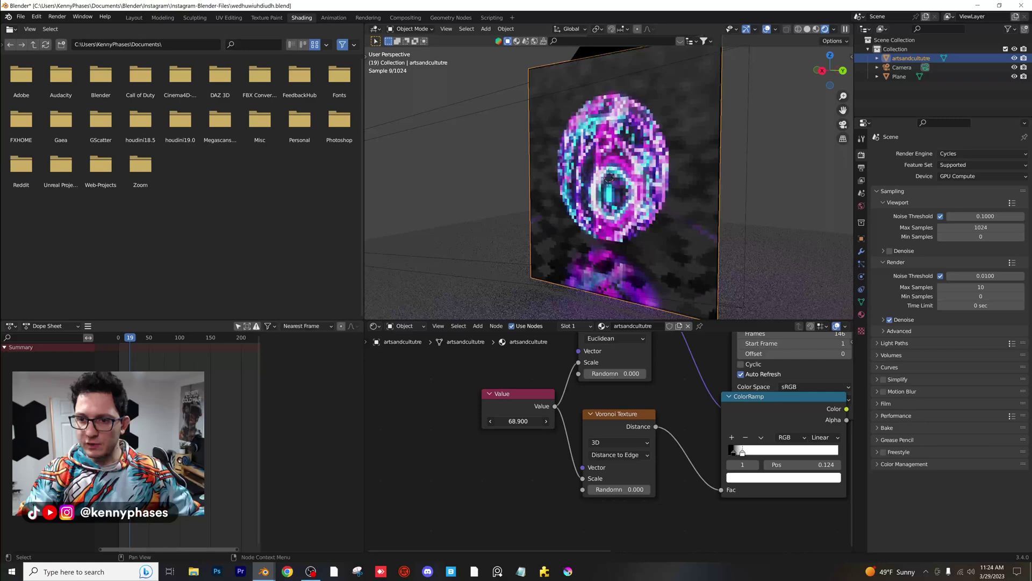
key(space)
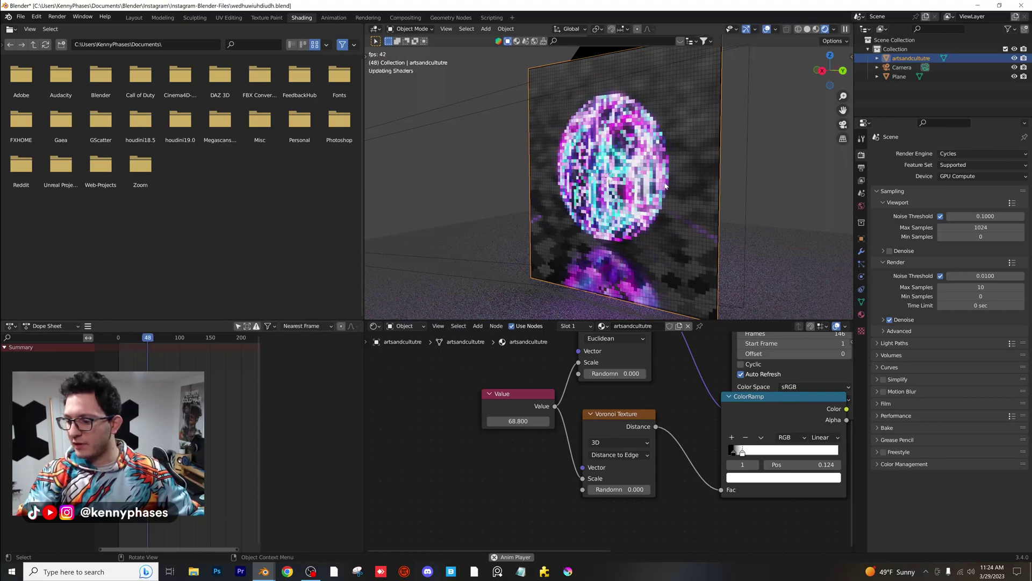
key(space)
middle_drag(659, 395, 422, 490)
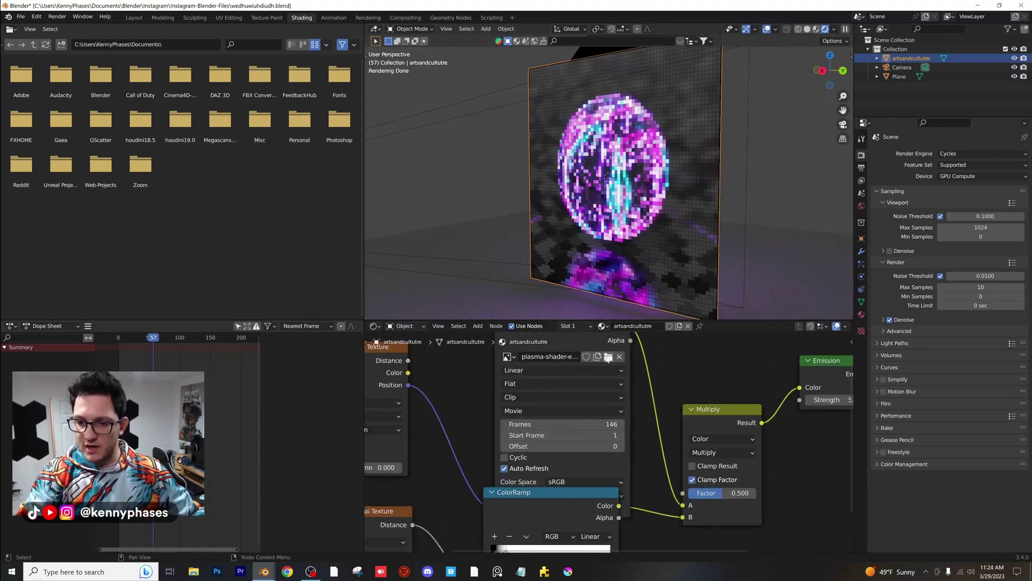
click(608, 358)
scroll(618, 349, down, 5)
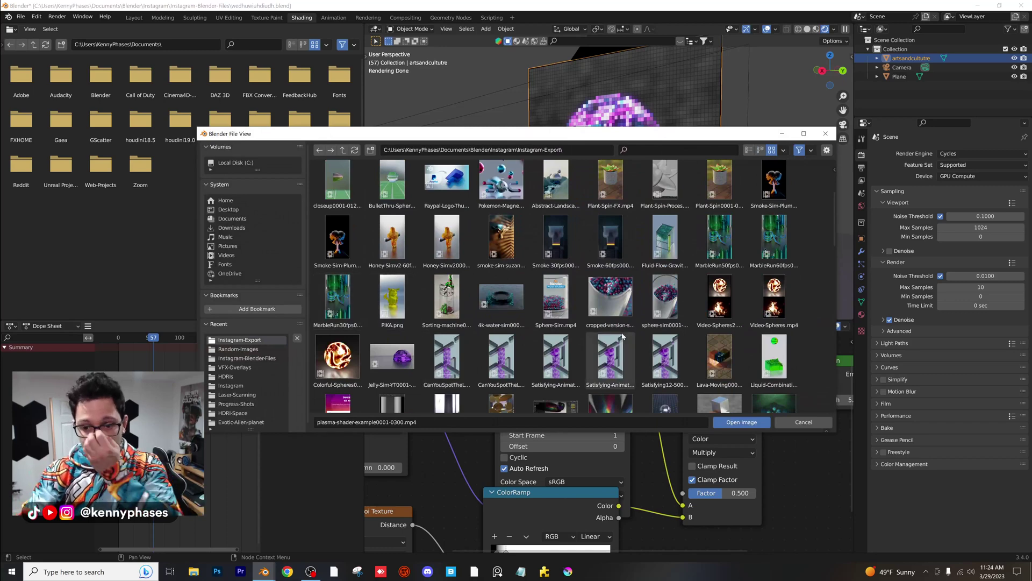
scroll(543, 306, down, 4)
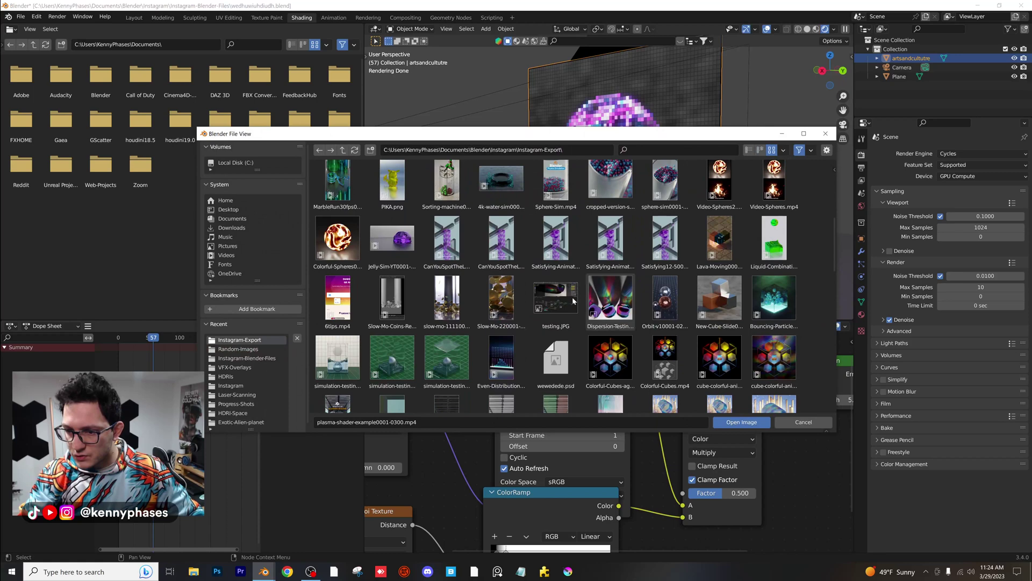
scroll(545, 300, down, 2)
scroll(398, 293, down, 3)
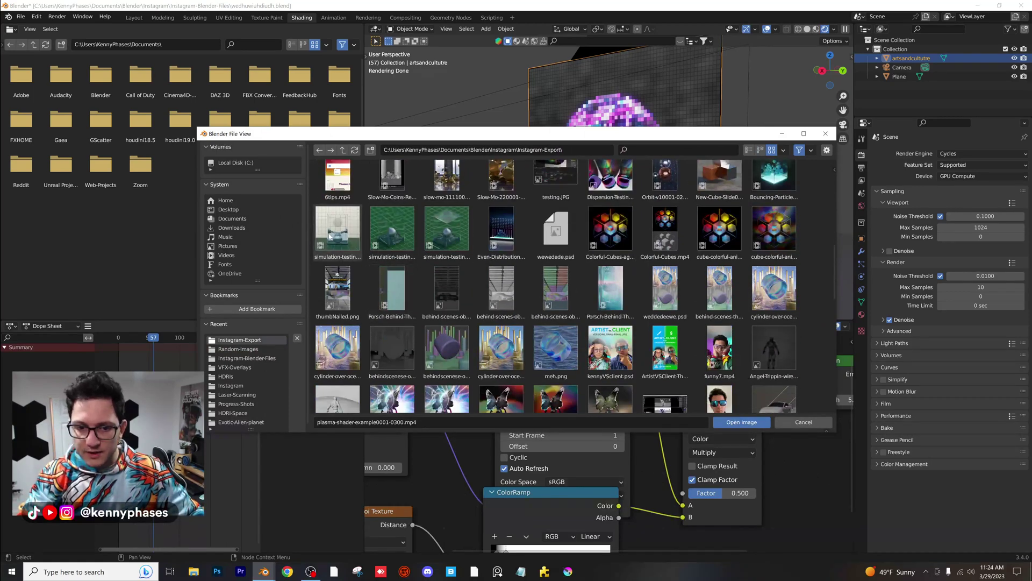
double_click(351, 237)
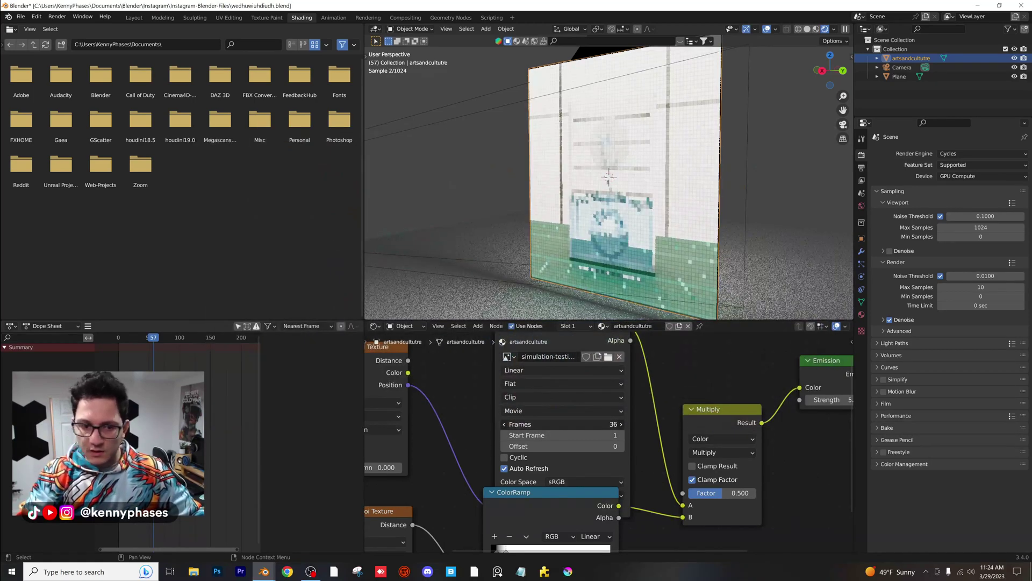
Step: Set the Value node feeding both Voronoi scales to 38.8 and play the animation to check the larger pixels
middle_drag(468, 450, 702, 410)
drag(504, 478, 398, 478)
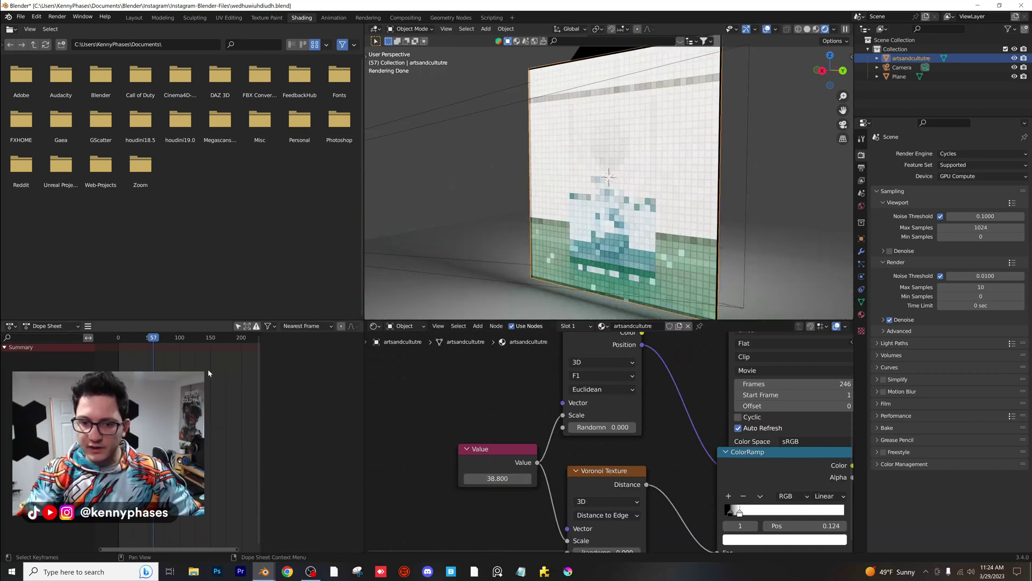
key(space)
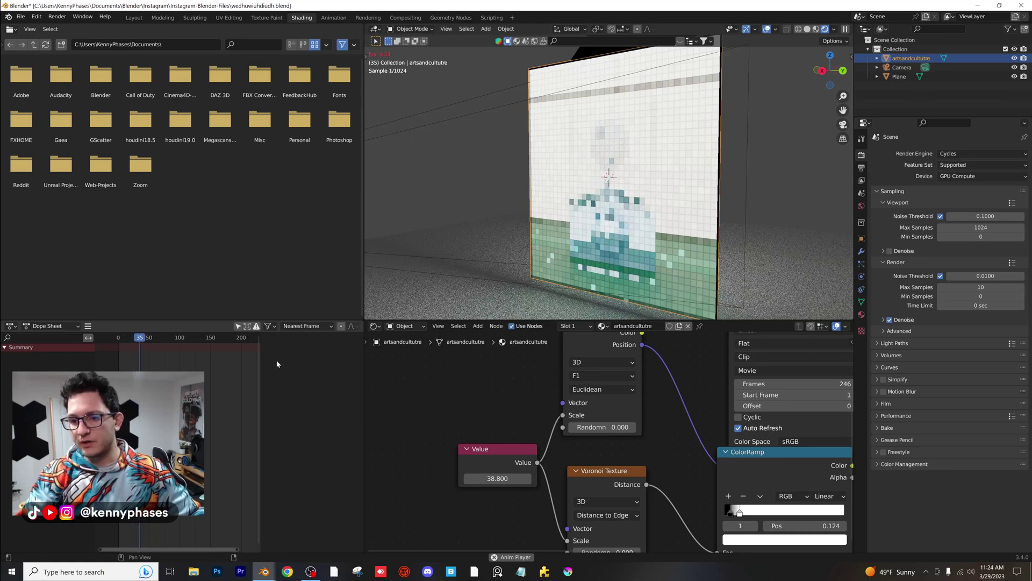
key(space)
Step: Load funny3.mp4 from the Instagram-Export folder as the screen's movie and set its length to 197 frames
middle_drag(744, 398, 480, 423)
click(575, 342)
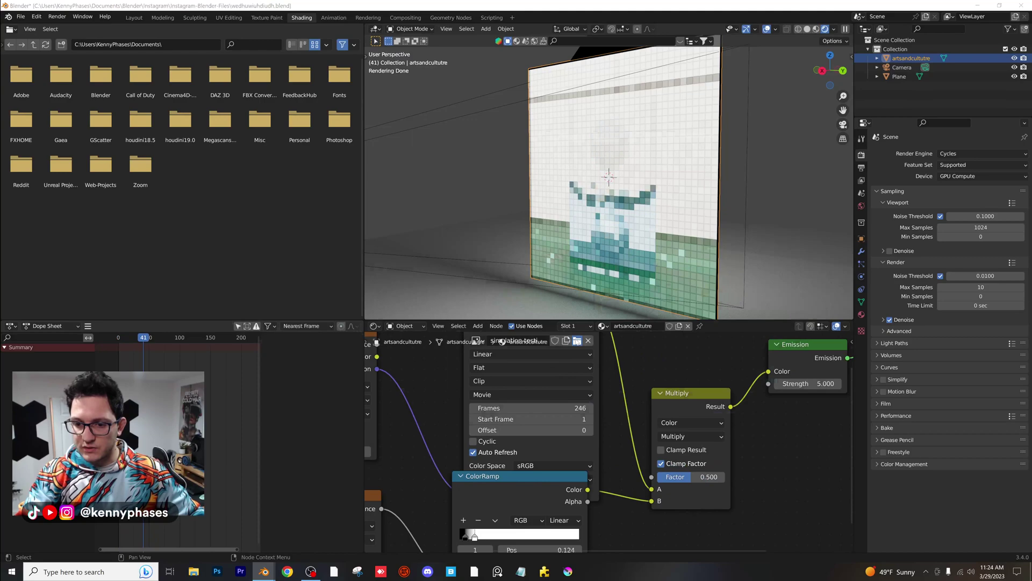
scroll(643, 328, down, 3)
scroll(644, 329, down, 2)
drag(834, 188, 813, 259)
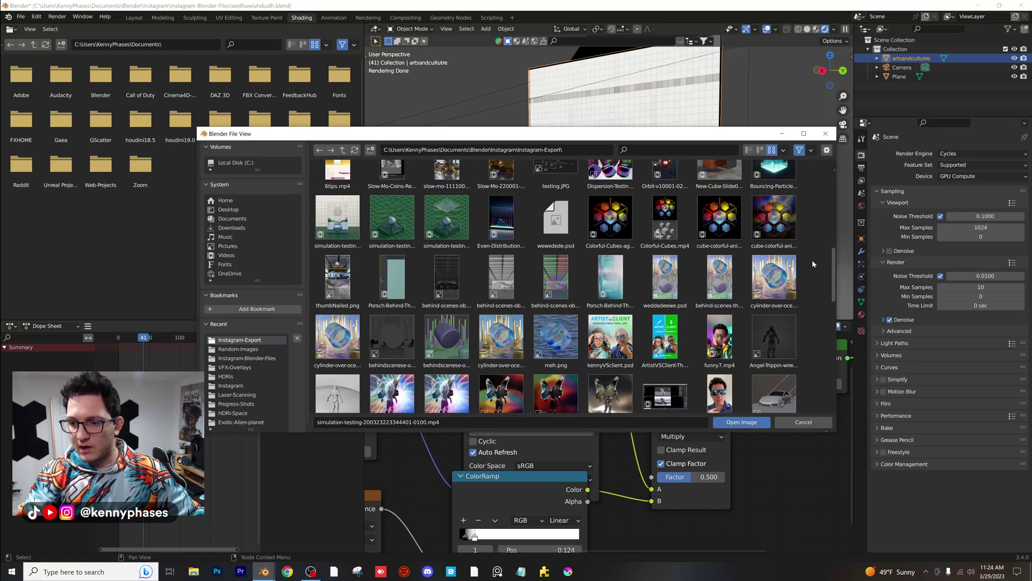
scroll(812, 259, down, 8)
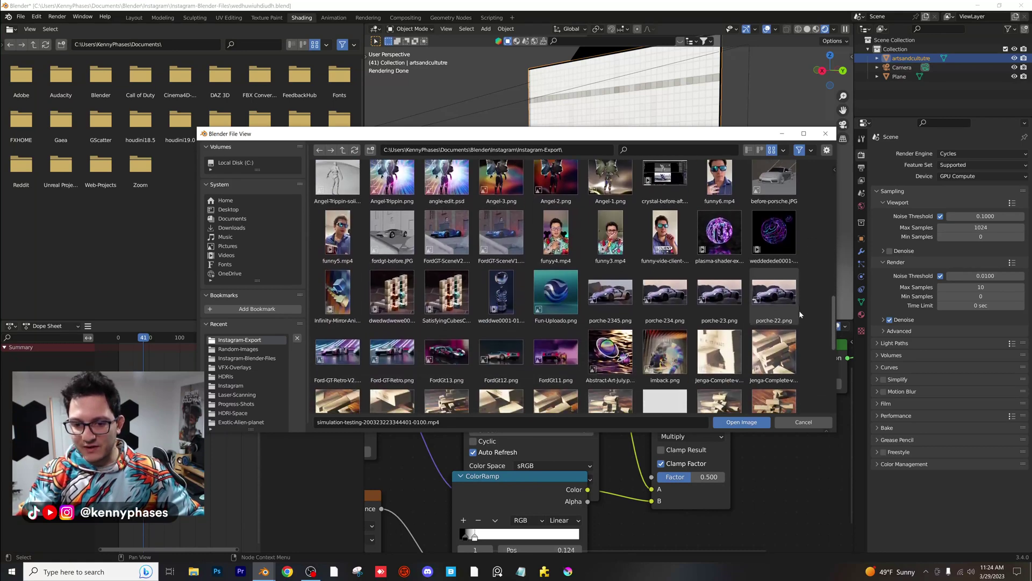
scroll(799, 311, down, 5)
scroll(791, 297, up, 8)
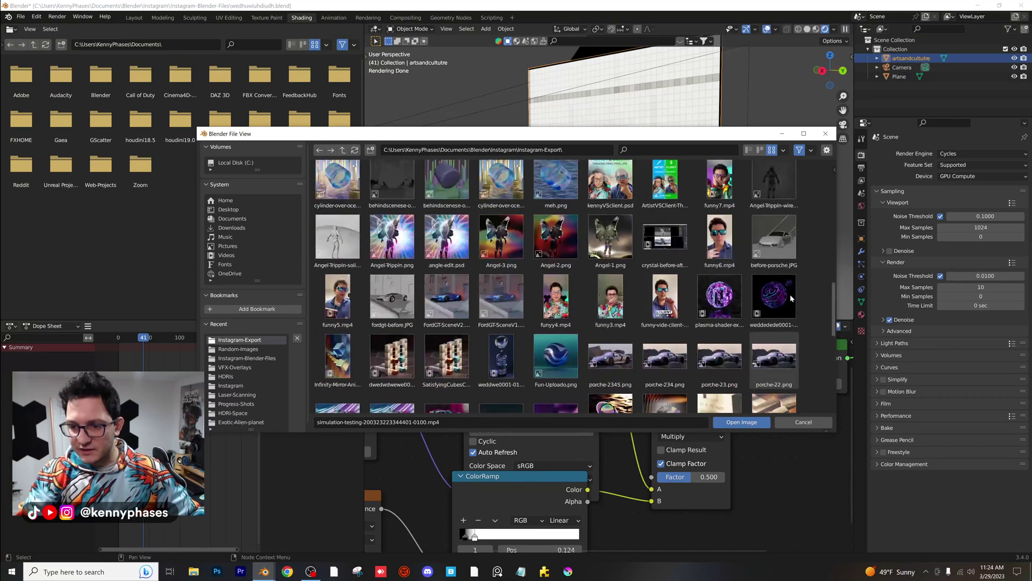
double_click(613, 298)
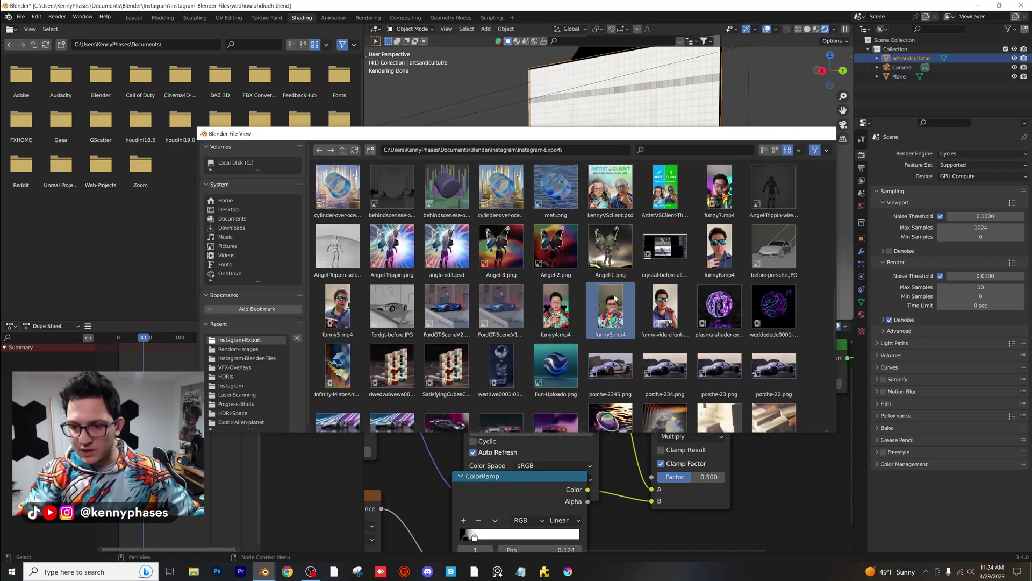
drag(527, 408, 632, 408)
Step: Rewind the timeline, play the funny3 movie on the screen, and stop at frame 113
drag(139, 338, 125, 339)
key(space)
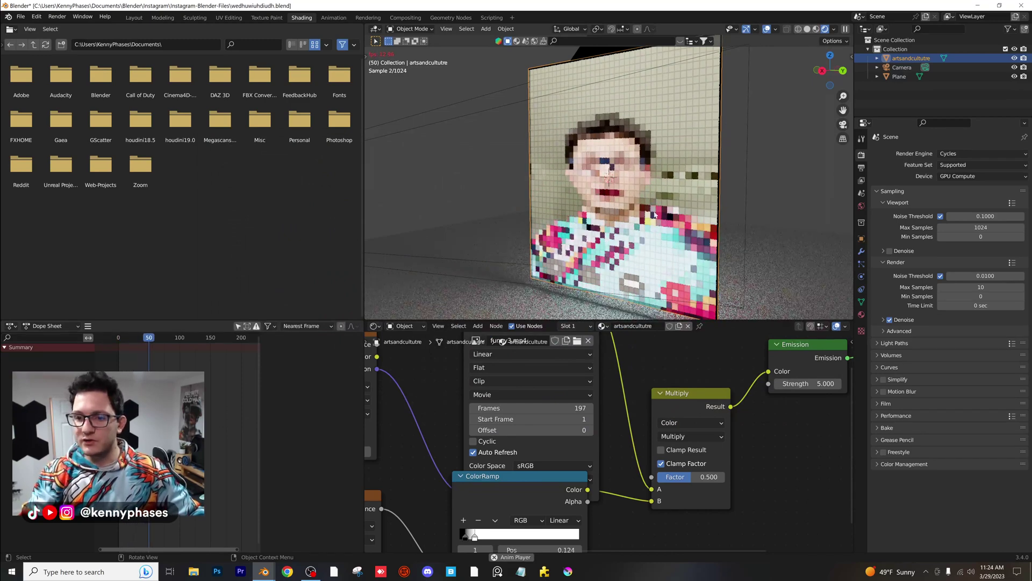
scroll(494, 455, down, 3)
middle_drag(495, 453, 601, 421)
scroll(601, 421, down, 1)
scroll(602, 422, up, 2)
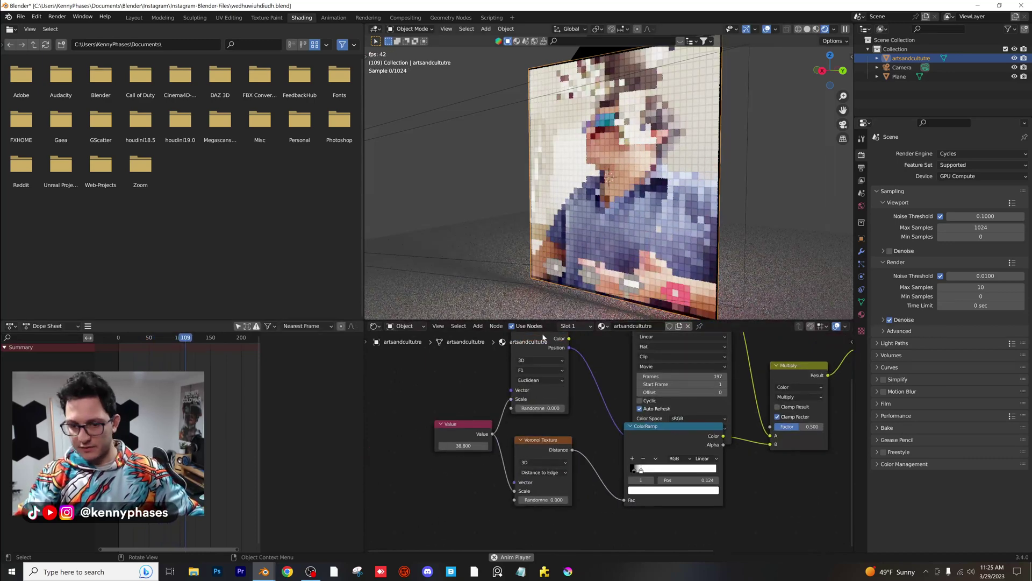
key(space)
Step: Render frame 113, check the pixel grid from near and far, and close the render window
key(F12)
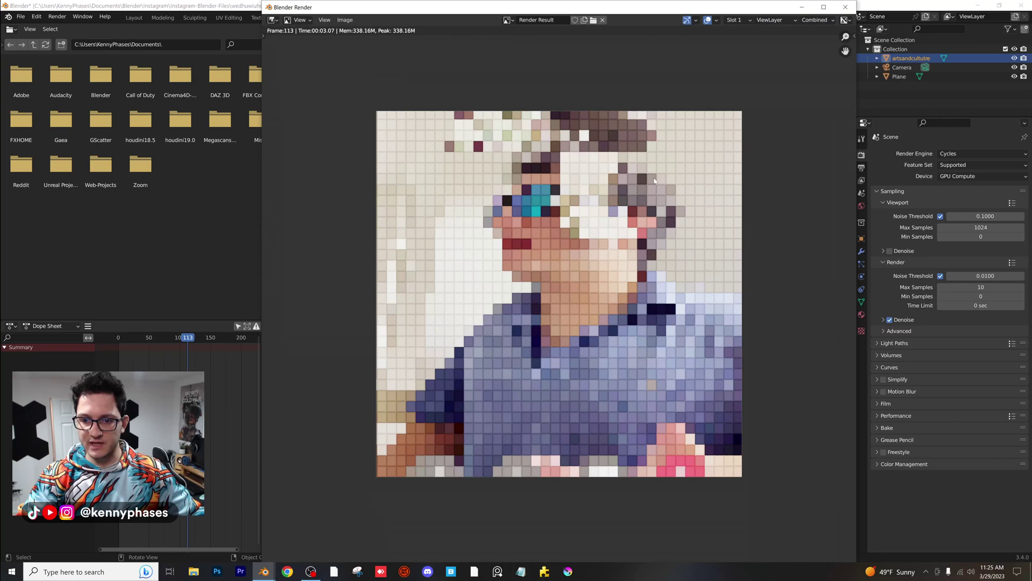
scroll(585, 284, down, 1)
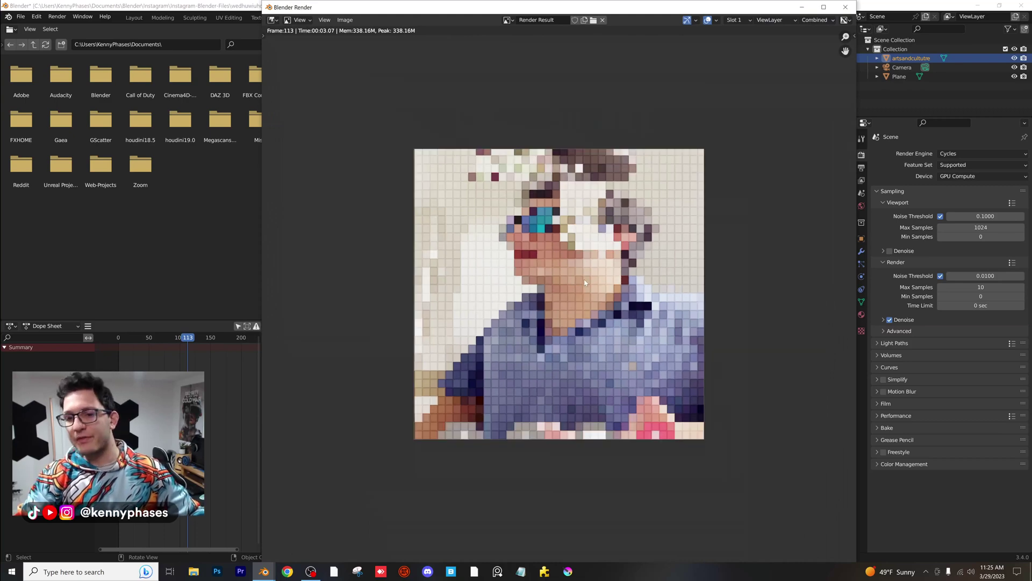
scroll(589, 283, up, 1)
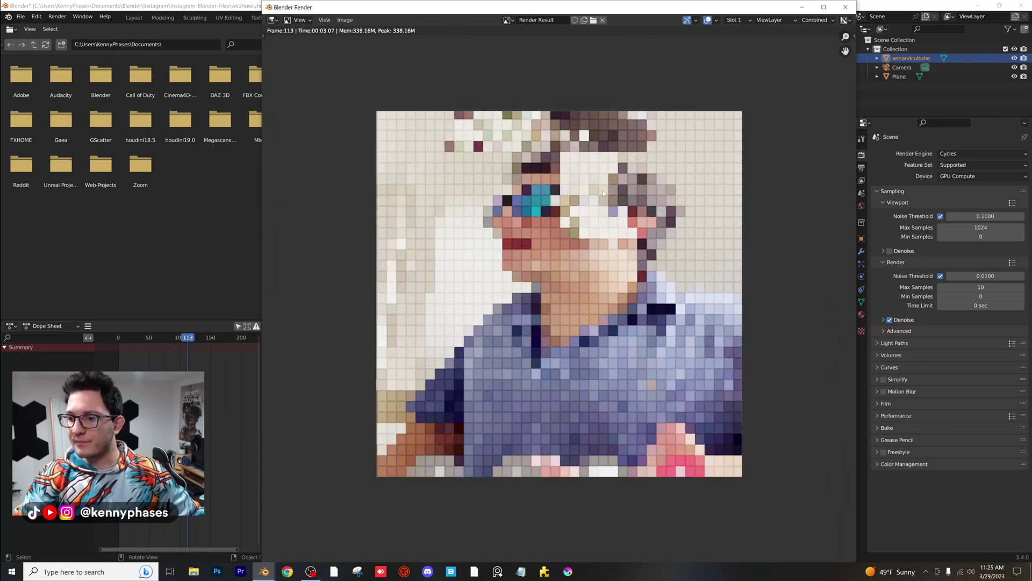
key(Escape)
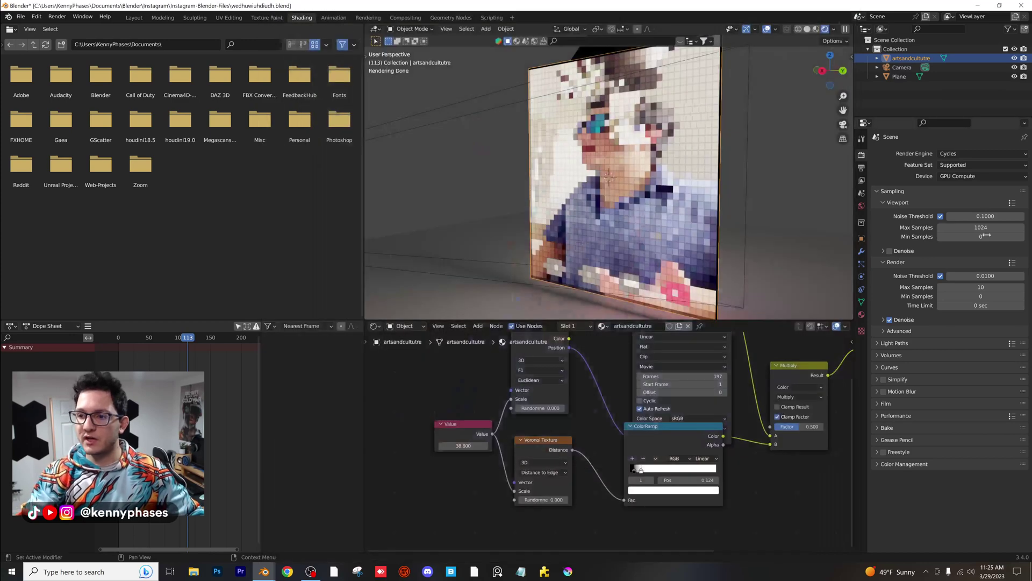
Step: Set the render's max samples to 1 and render the frame again
text(1)
key(Return)
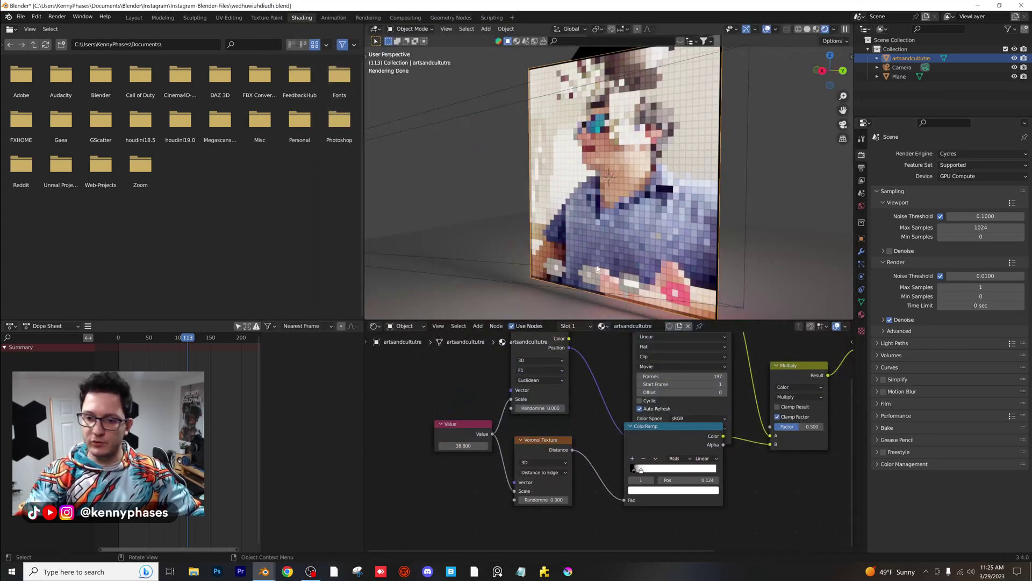
key(F12)
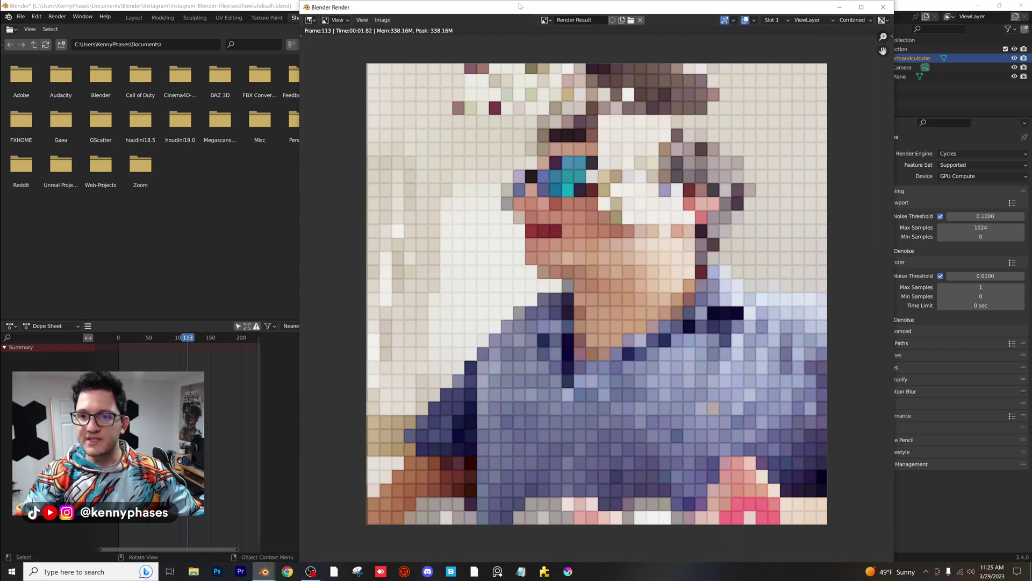
Step: Examine the one-sample render at different magnifications for pixel quality and close the render window
drag(517, 9, 491, 12)
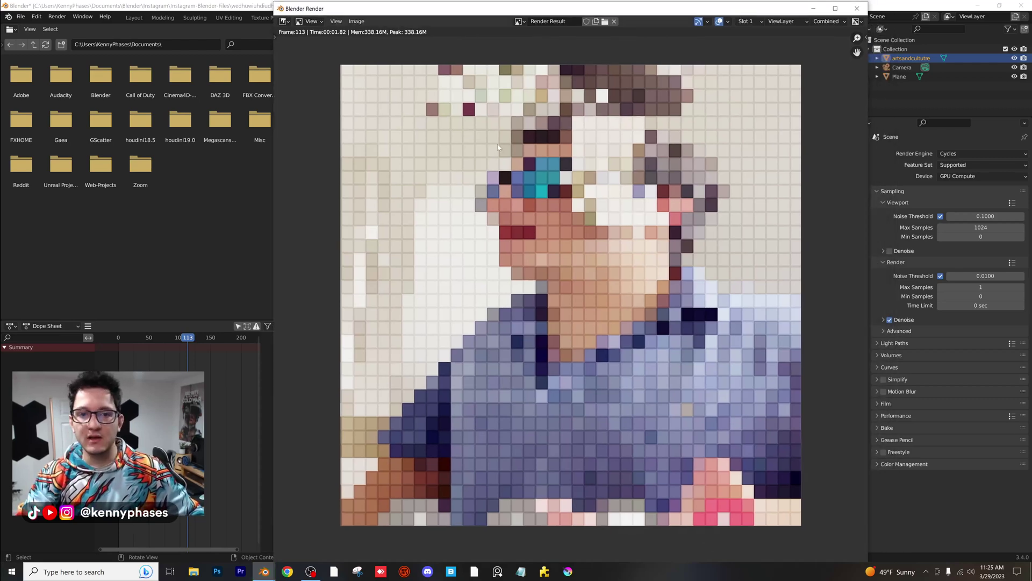
scroll(591, 220, down, 2)
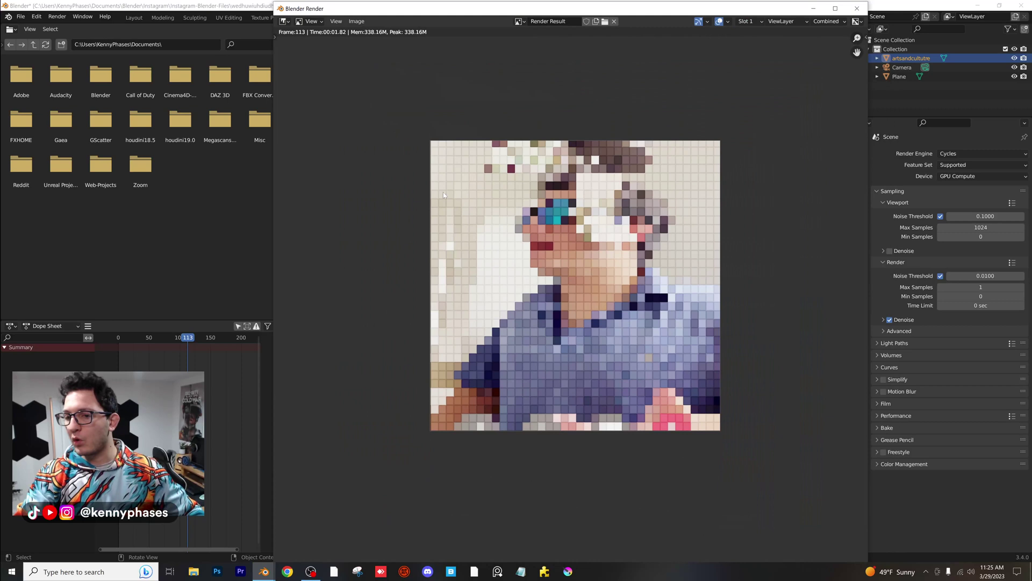
scroll(637, 201, up, 1)
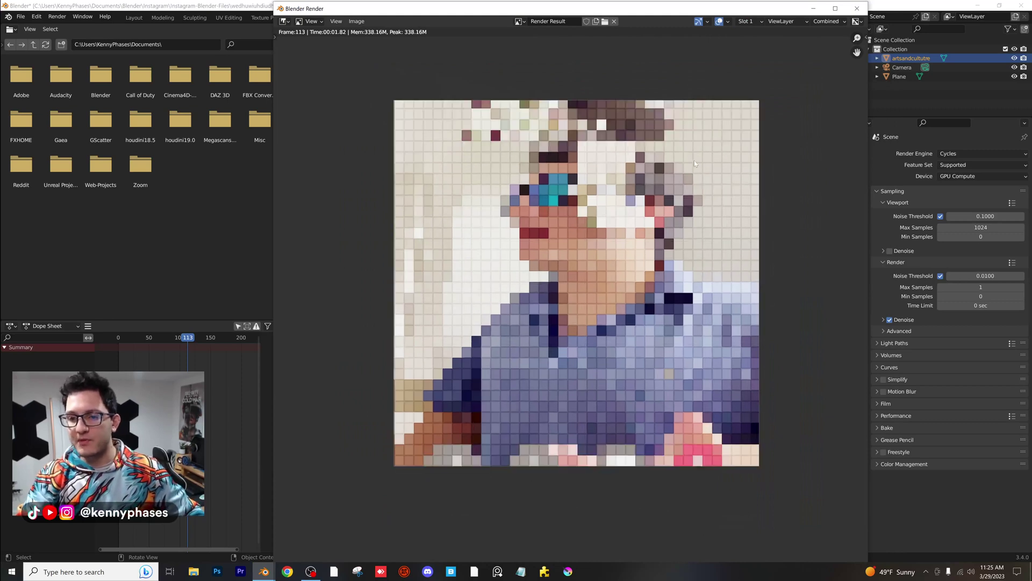
scroll(583, 296, down, 2)
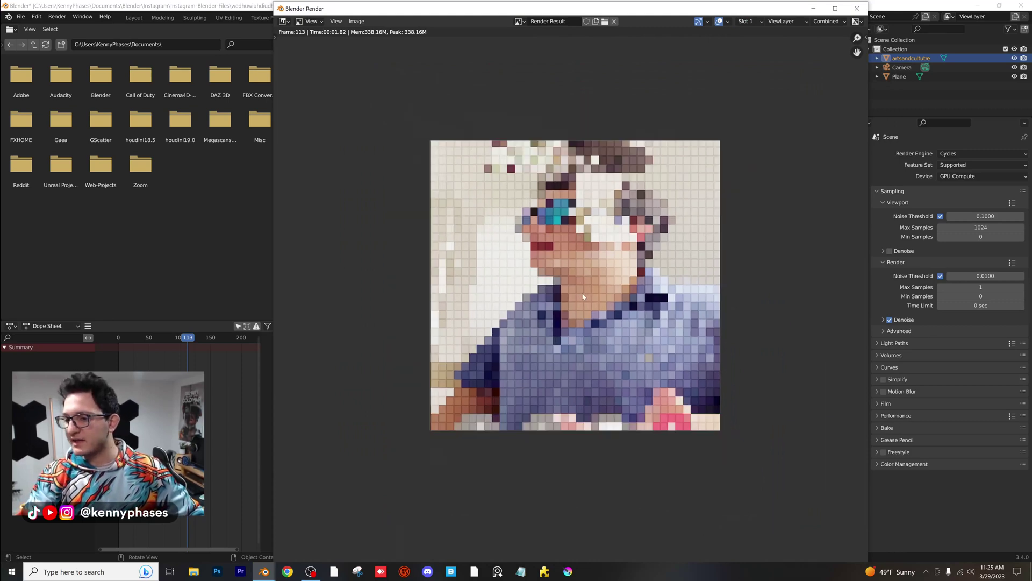
scroll(608, 285, up, 3)
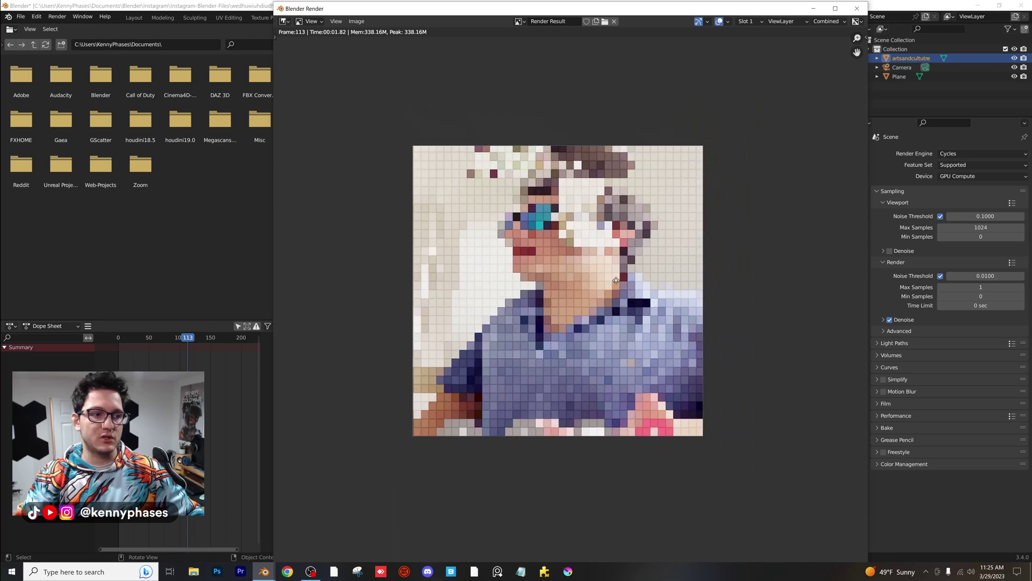
scroll(558, 221, down, 1)
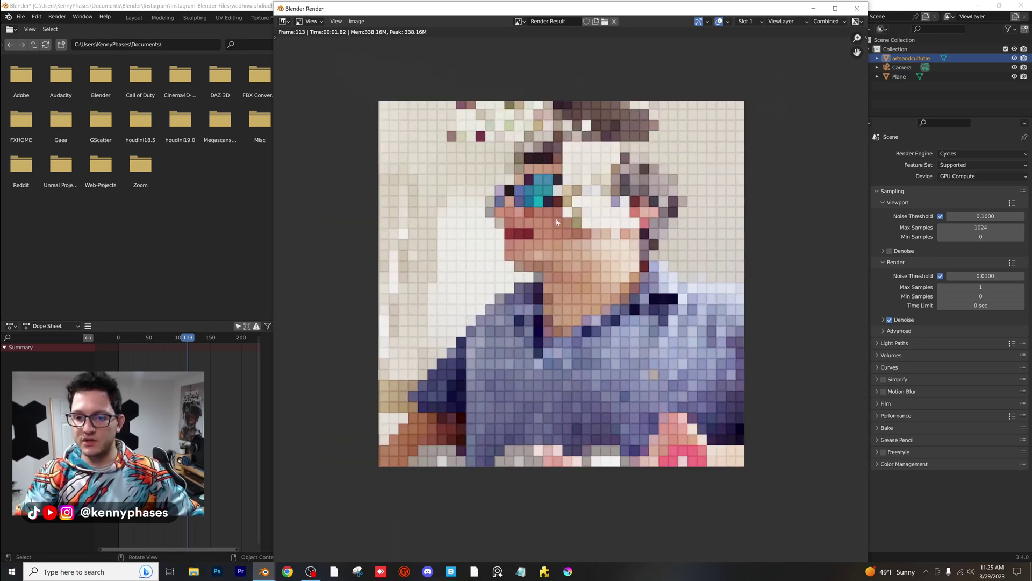
click(858, 9)
Step: Enlarge the node editor to show the whole material and move the ColorRamp node below the movie texture node
scroll(609, 432, down, 3)
mouse_move(693, 413)
middle_down()
mouse_move(558, 433)
mouse_move(610, 433)
middle_up()
scroll(592, 428, up, 2)
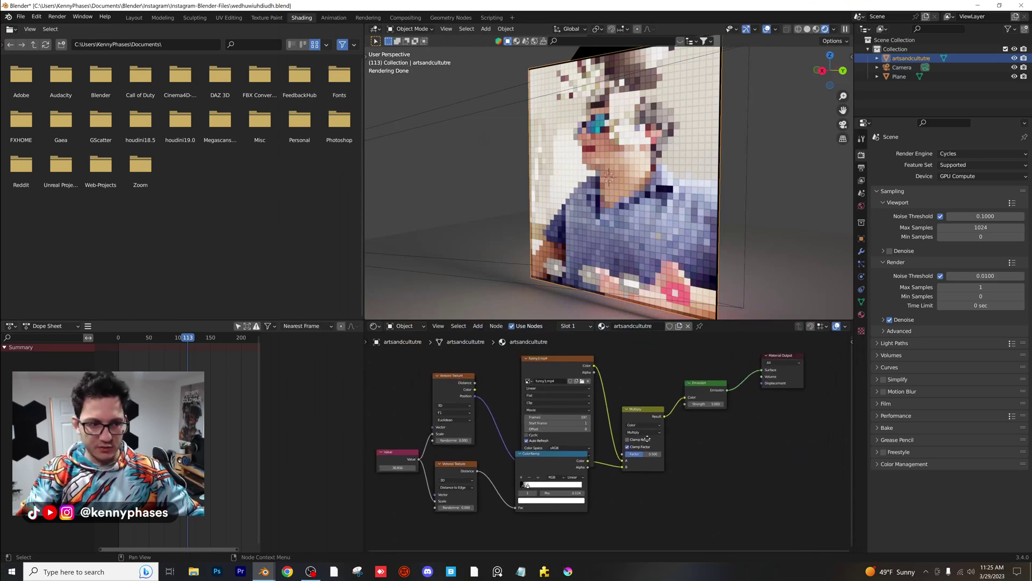
click(392, 318)
click(629, 177)
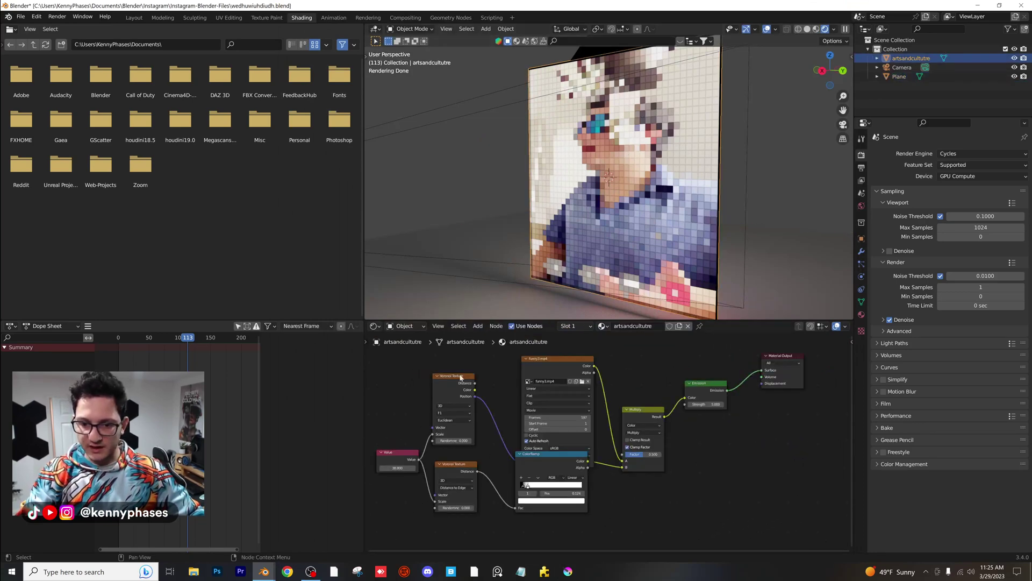
drag(465, 321, 507, 102)
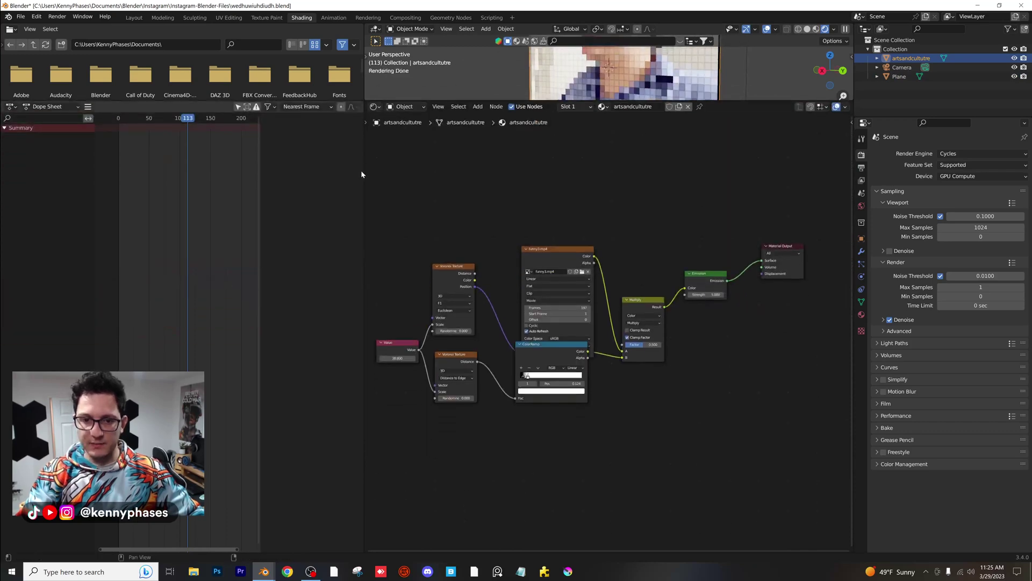
drag(364, 177, 136, 215)
scroll(414, 313, up, 3)
scroll(414, 312, up, 3)
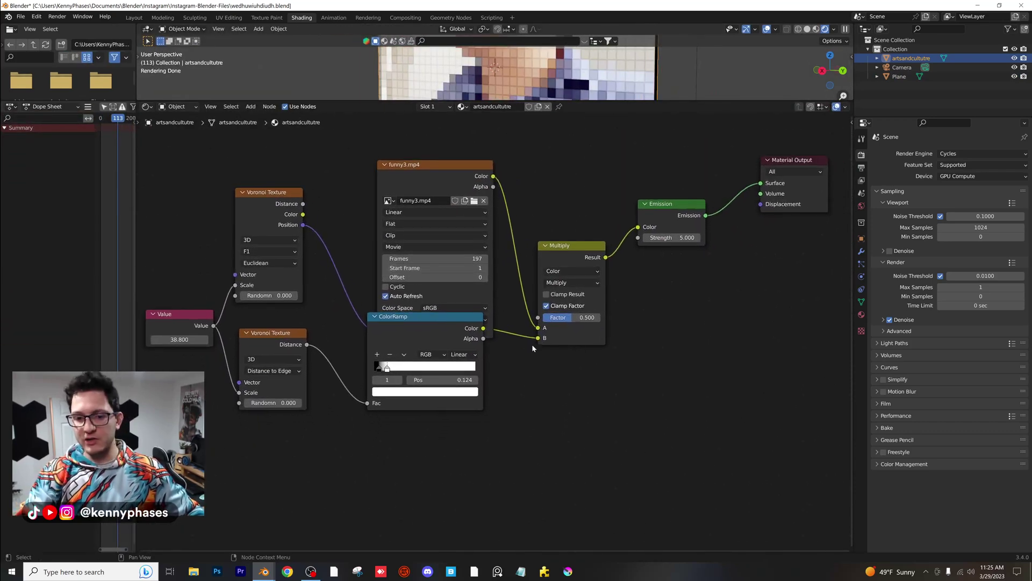
drag(442, 321, 451, 355)
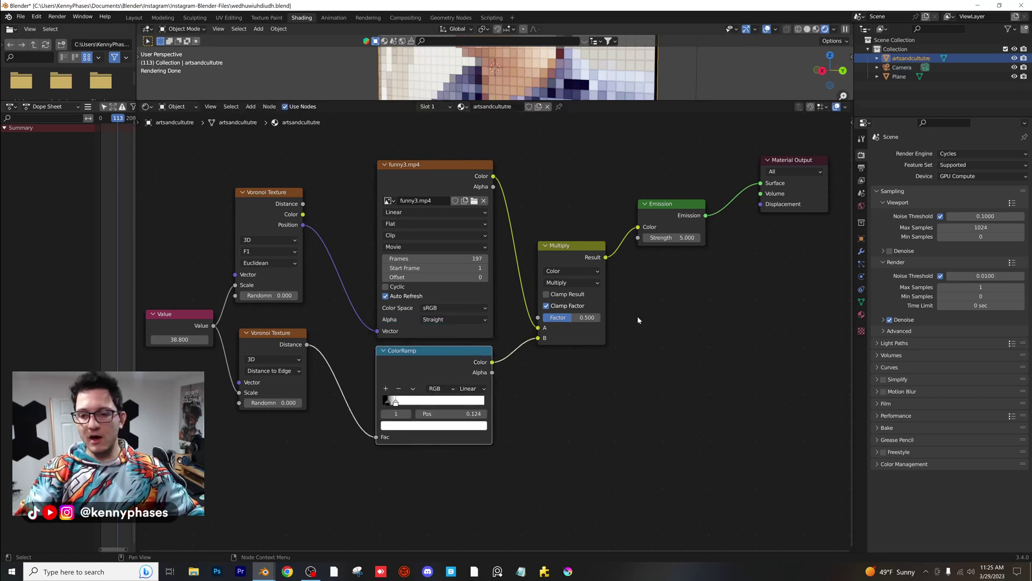